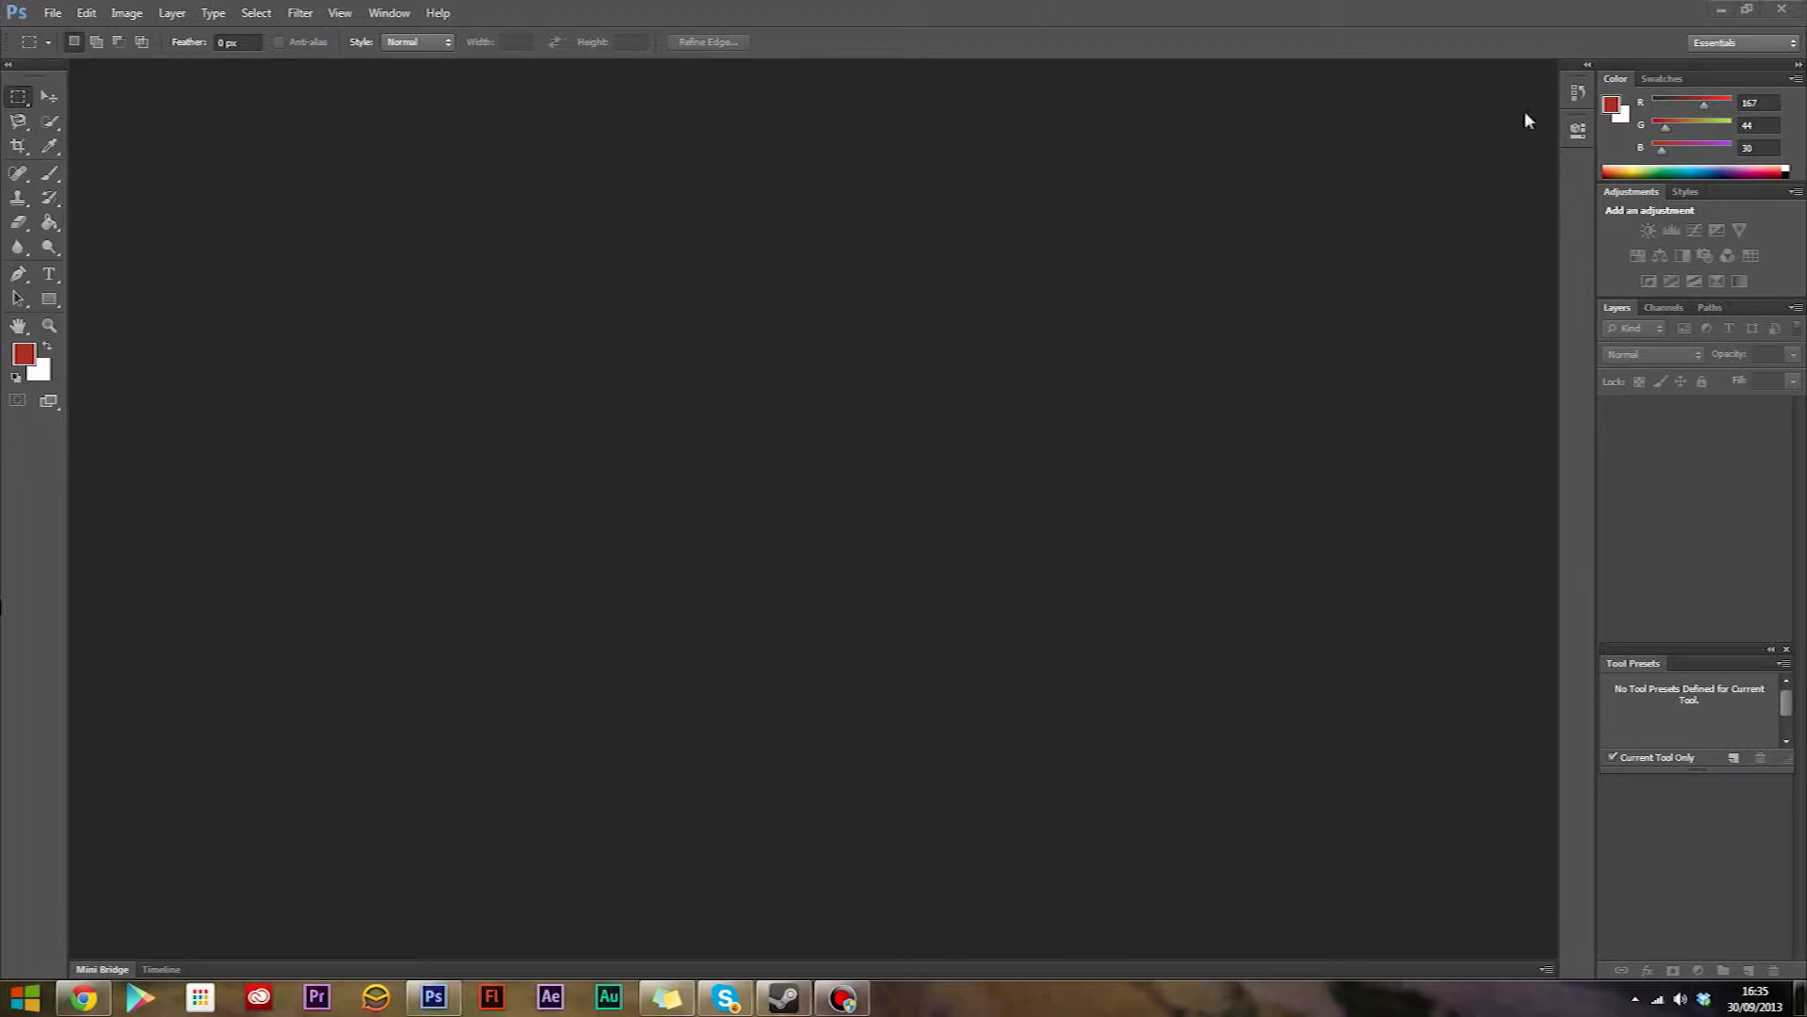
# Create a new white 2120 × 1193 px document at 72 ppi from File > New.
pyautogui.click(53, 14)
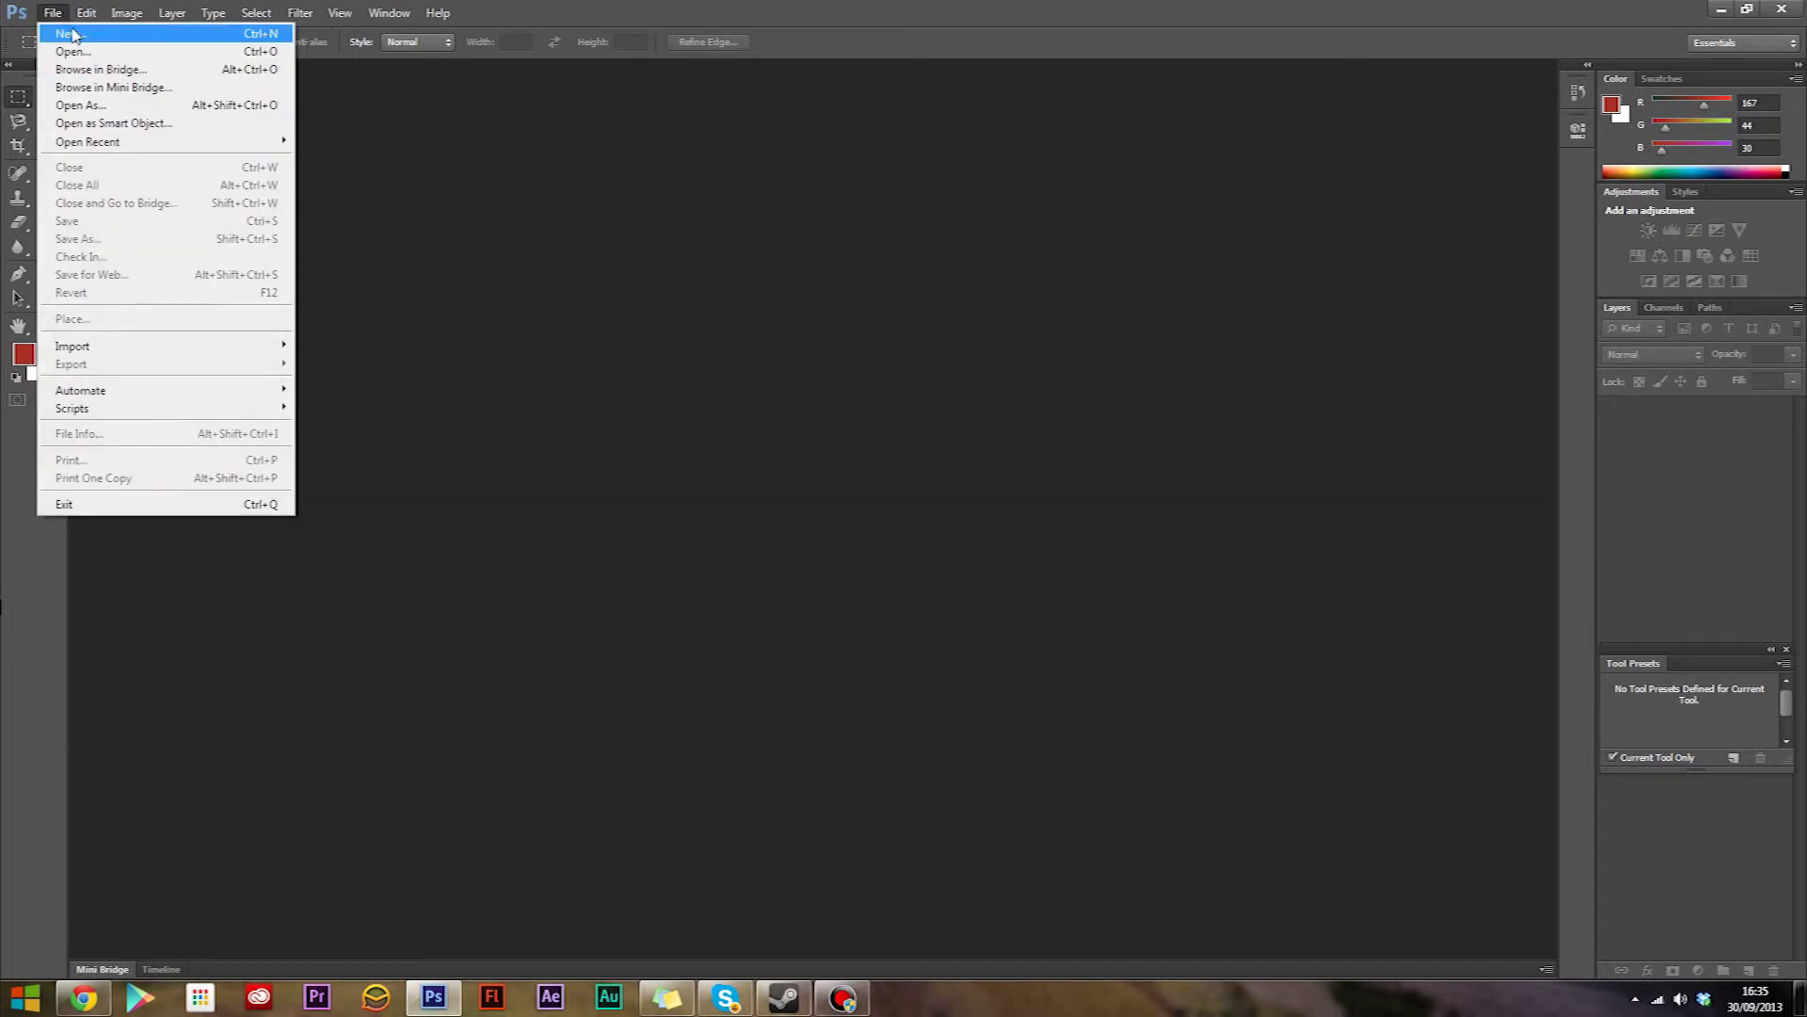
pyautogui.click(71, 33)
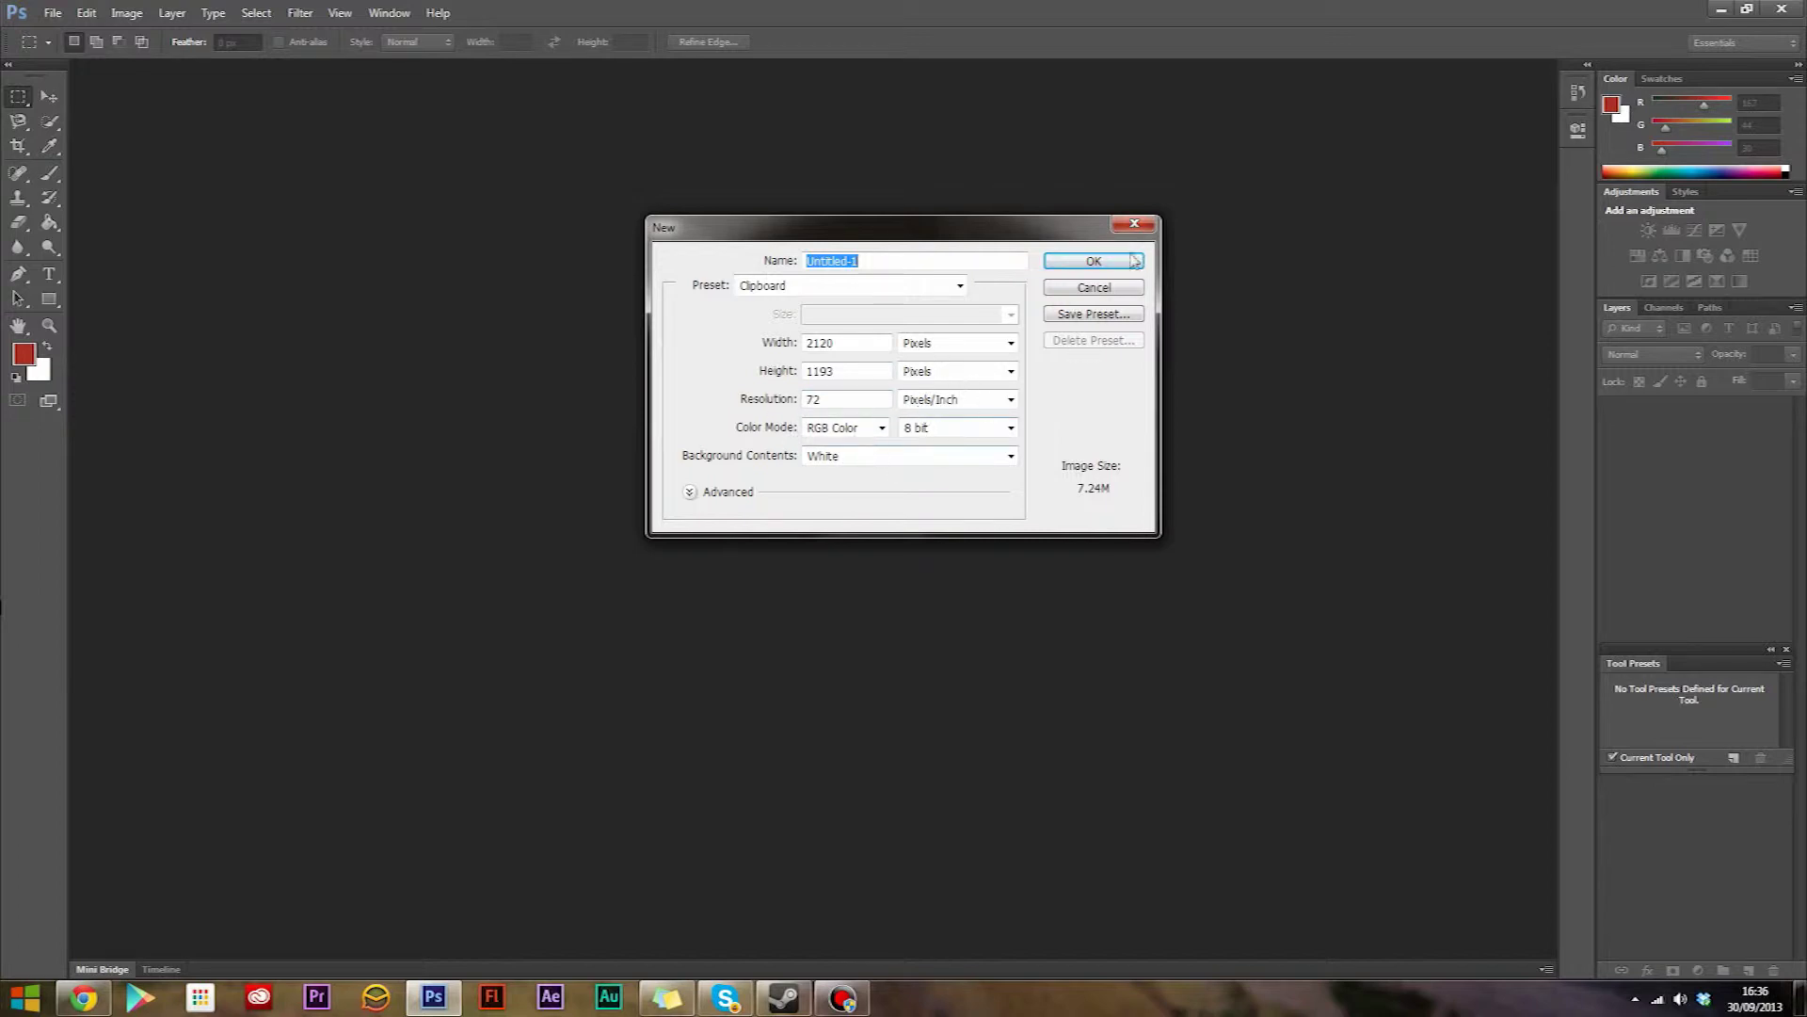
pyautogui.click(1079, 264)
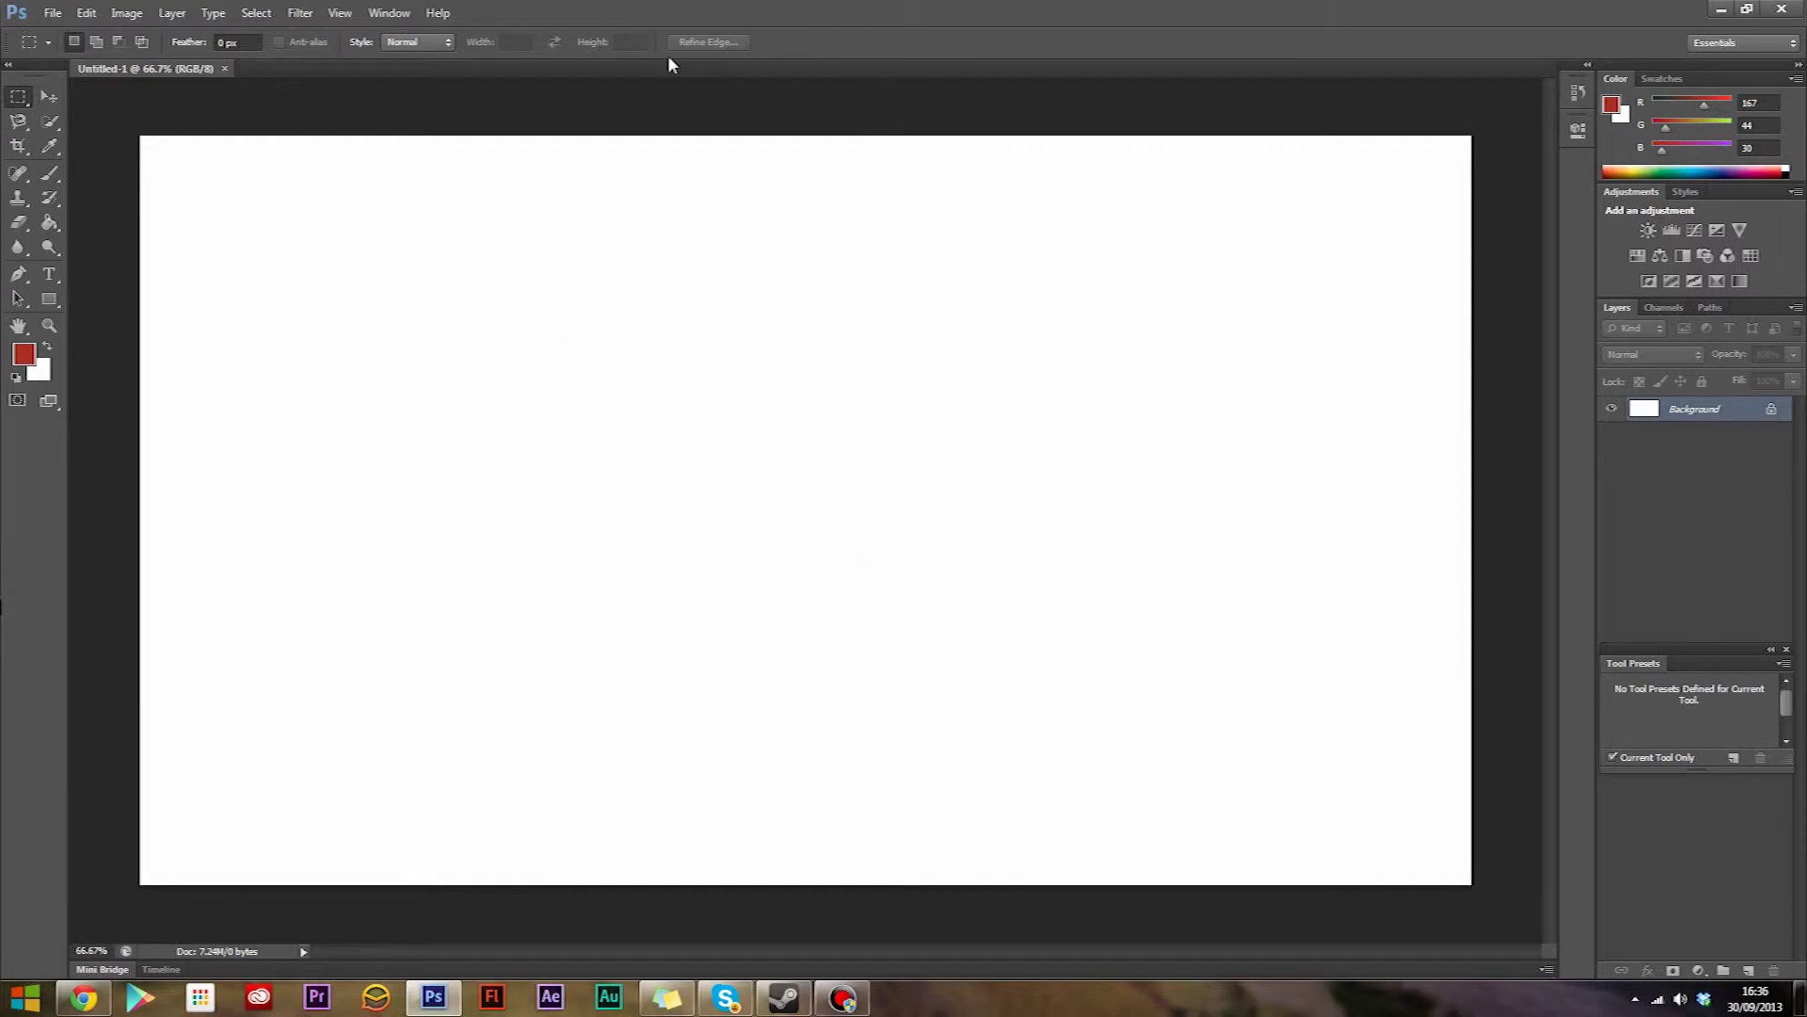
# Switch to Chrome and bring up the context menu on the YouTube channel art template image.
pyautogui.click(86, 996)
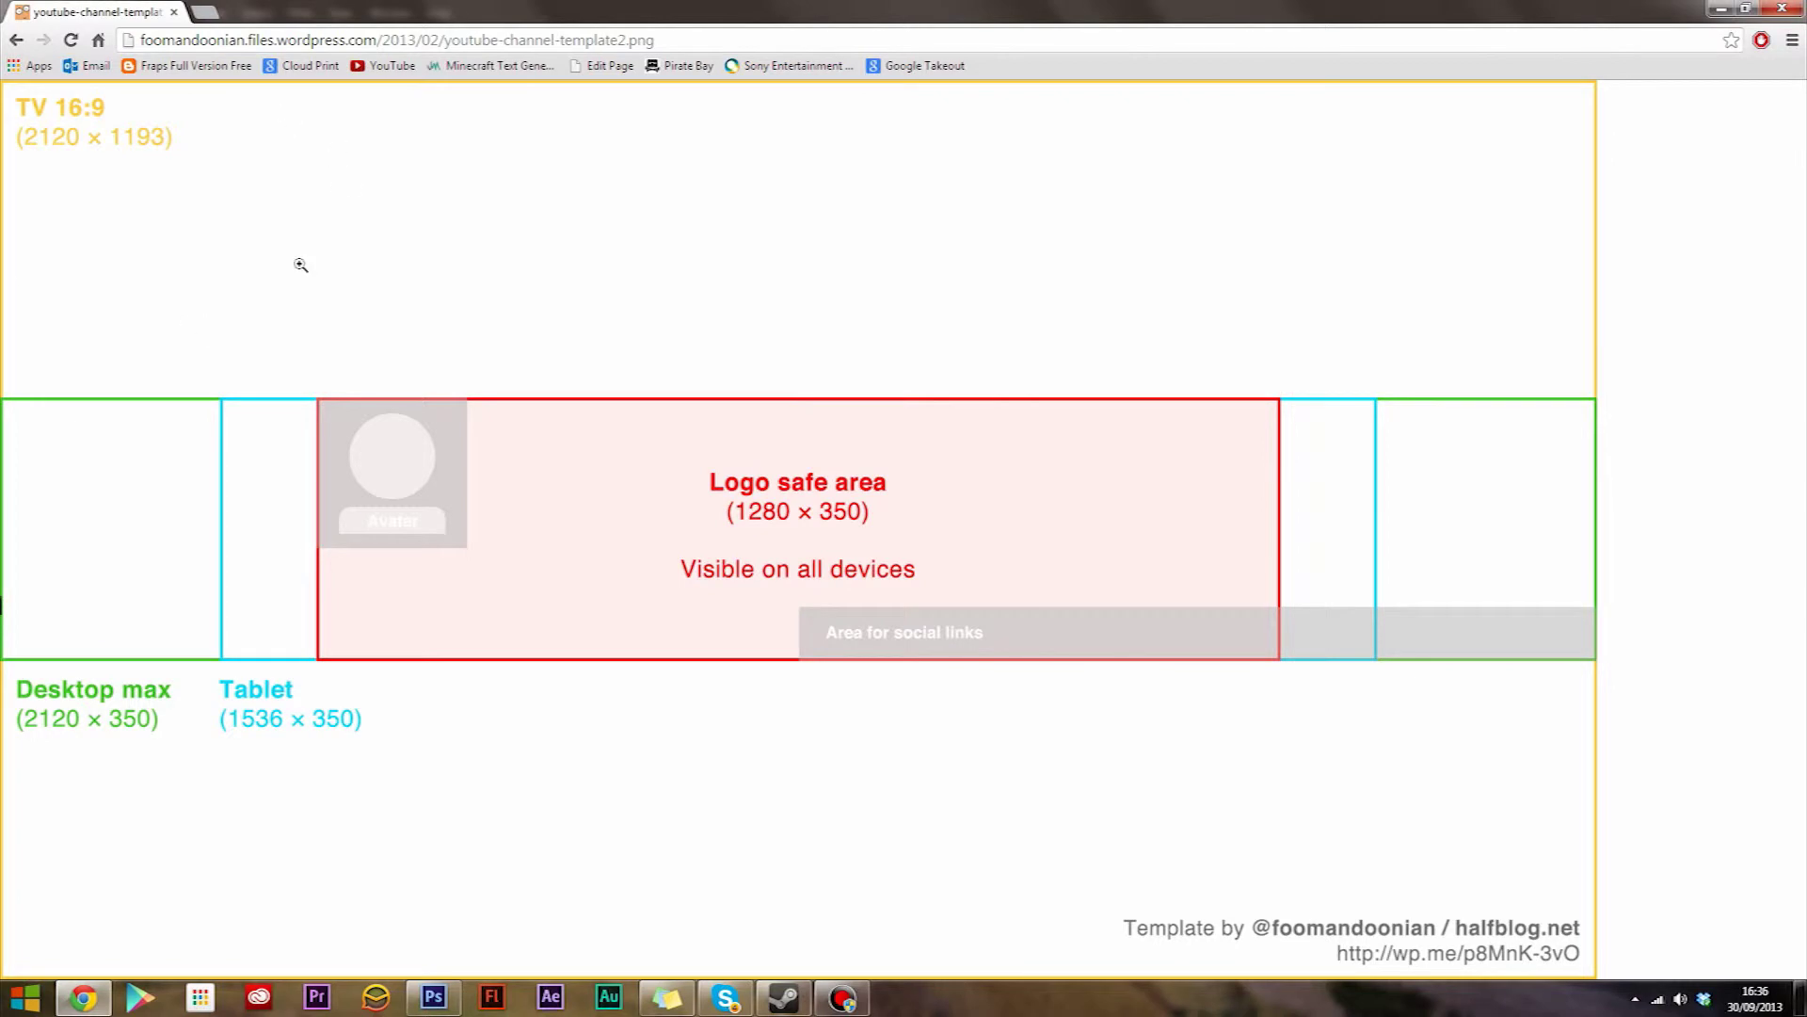
pyautogui.rightClick(420, 230)
# Copy the template image and paste it into the Photoshop document as Layer 1.
pyautogui.click(475, 286)
pyautogui.click(454, 996)
pyautogui.click(85, 12)
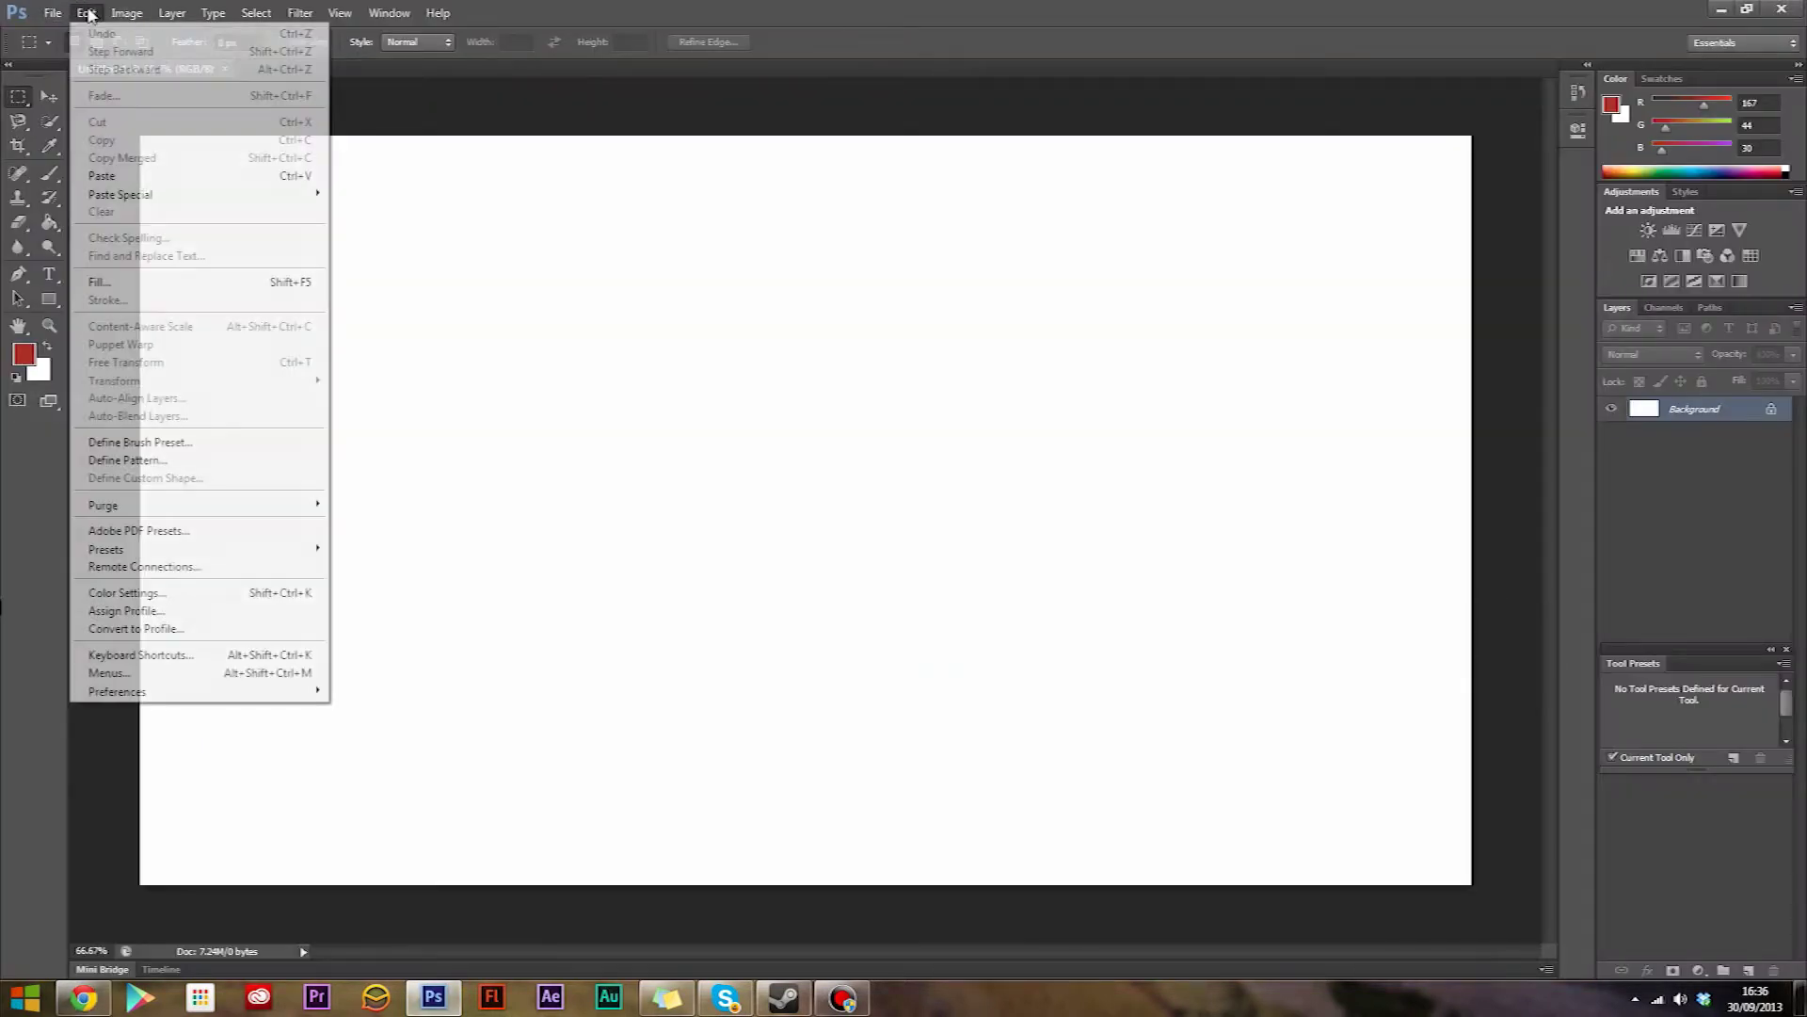
pyautogui.click(113, 175)
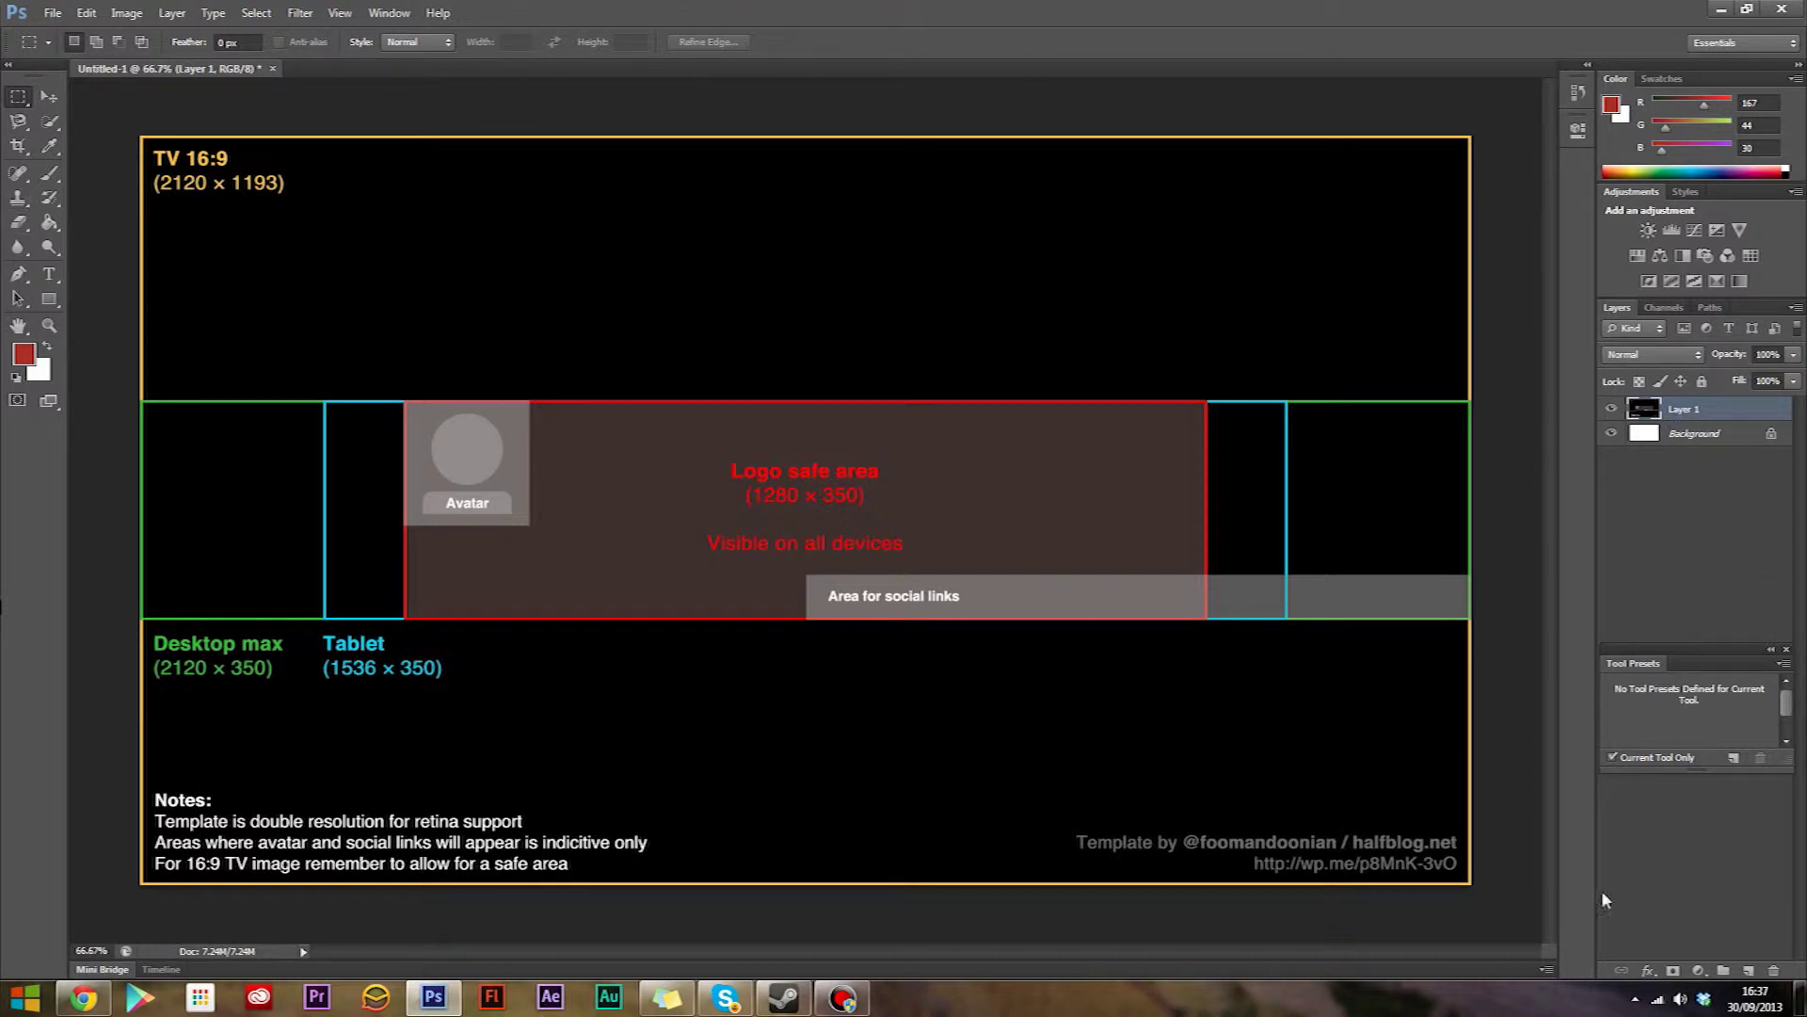
# Draw a red 1281 × 353 px rectangle over the Logo safe area, then make yellow the drawing colour.
pyautogui.click(1748, 971)
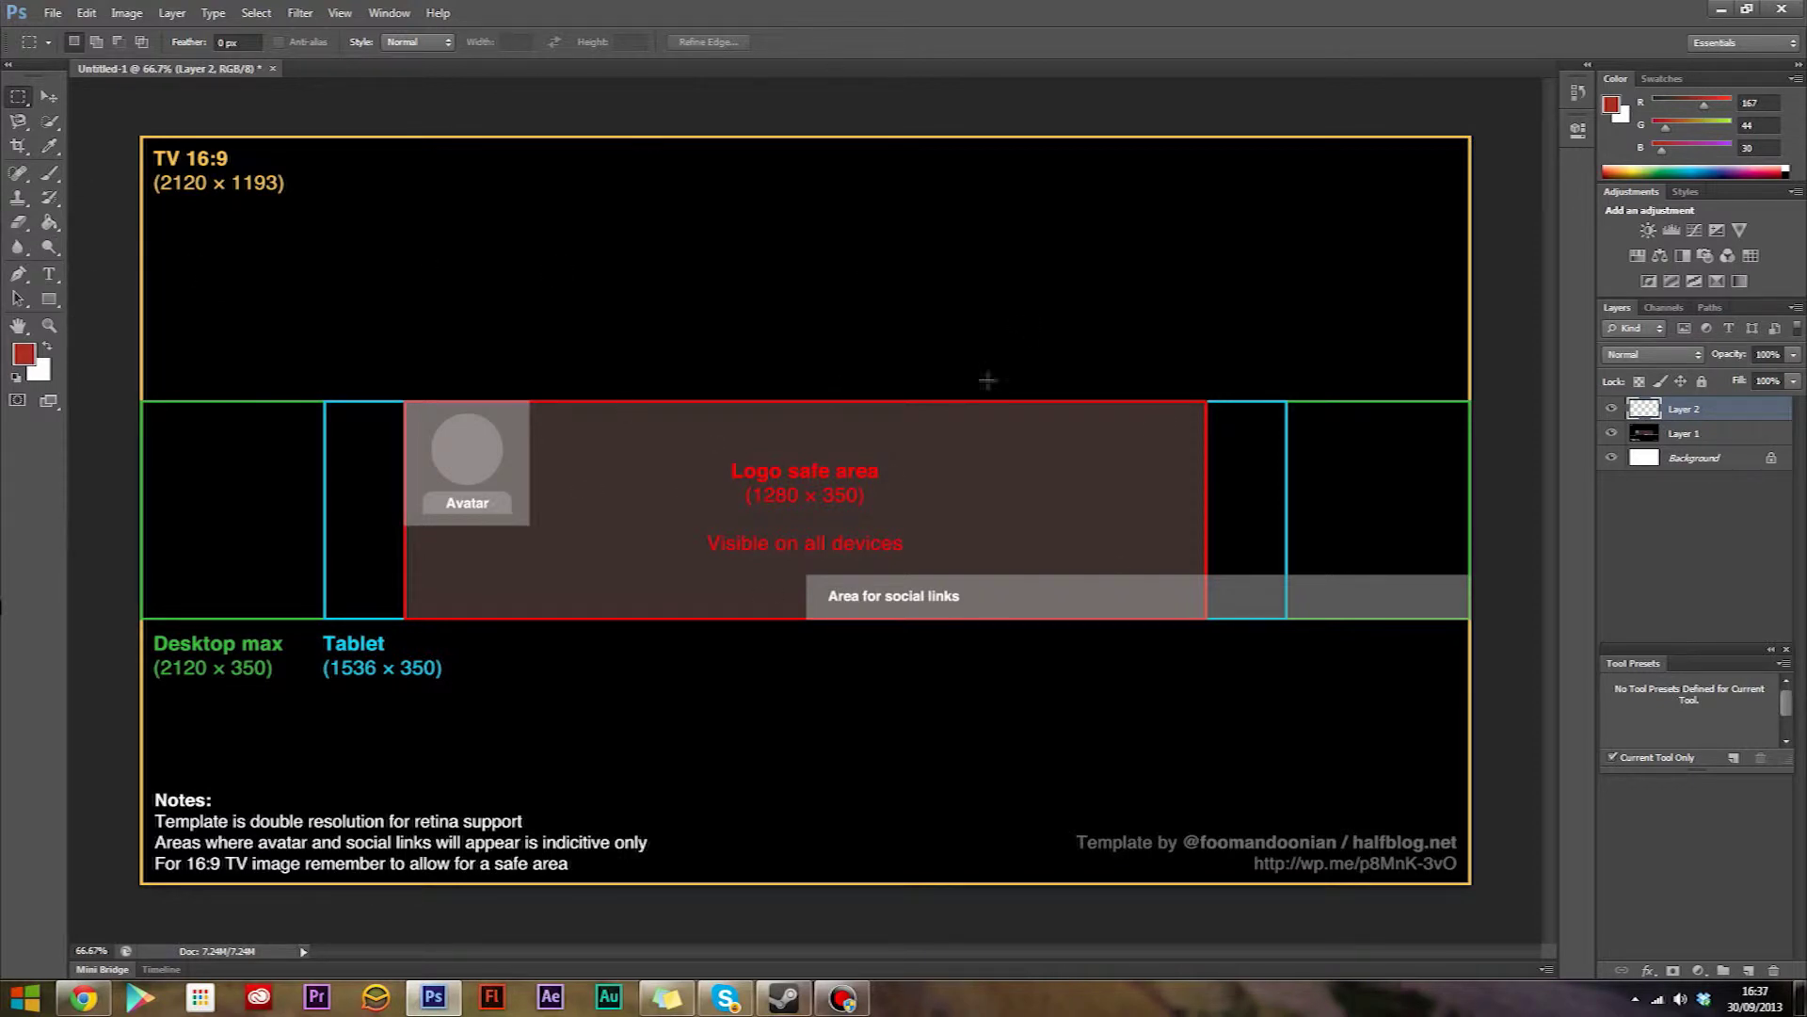
pyautogui.click(50, 300)
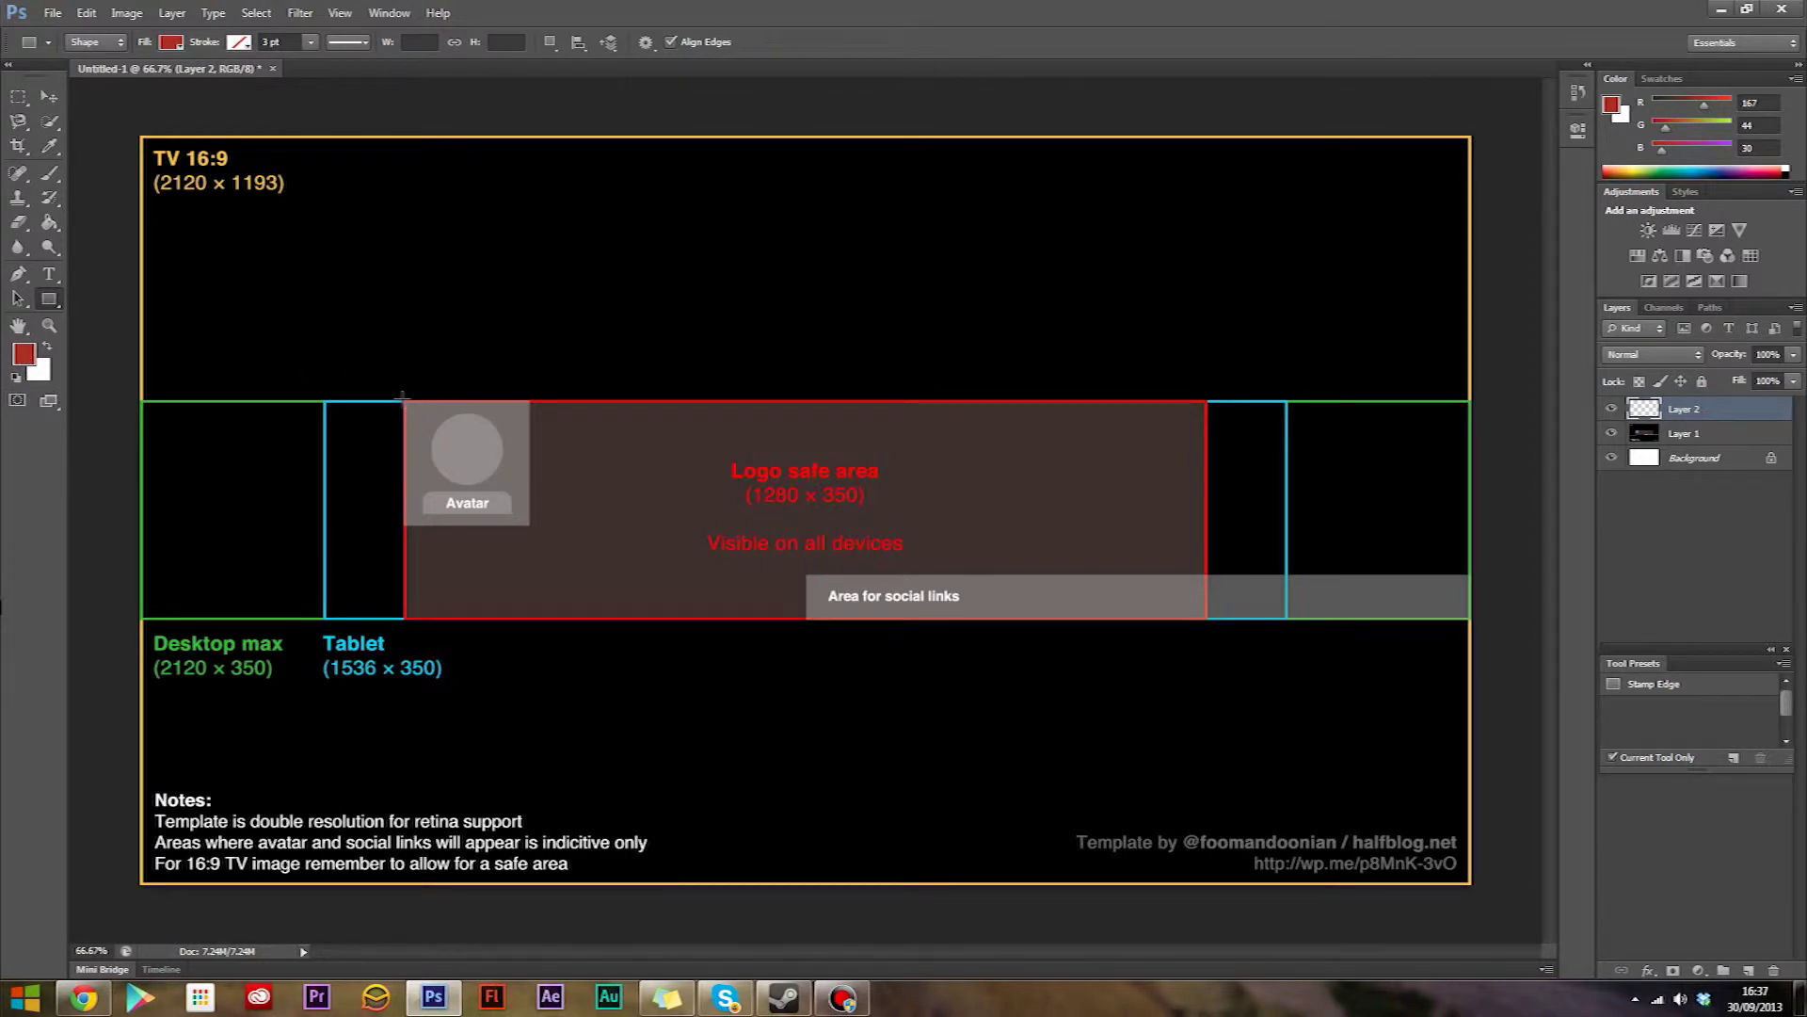
pyautogui.moveTo(402, 399); pyautogui.dragTo(1206, 623)
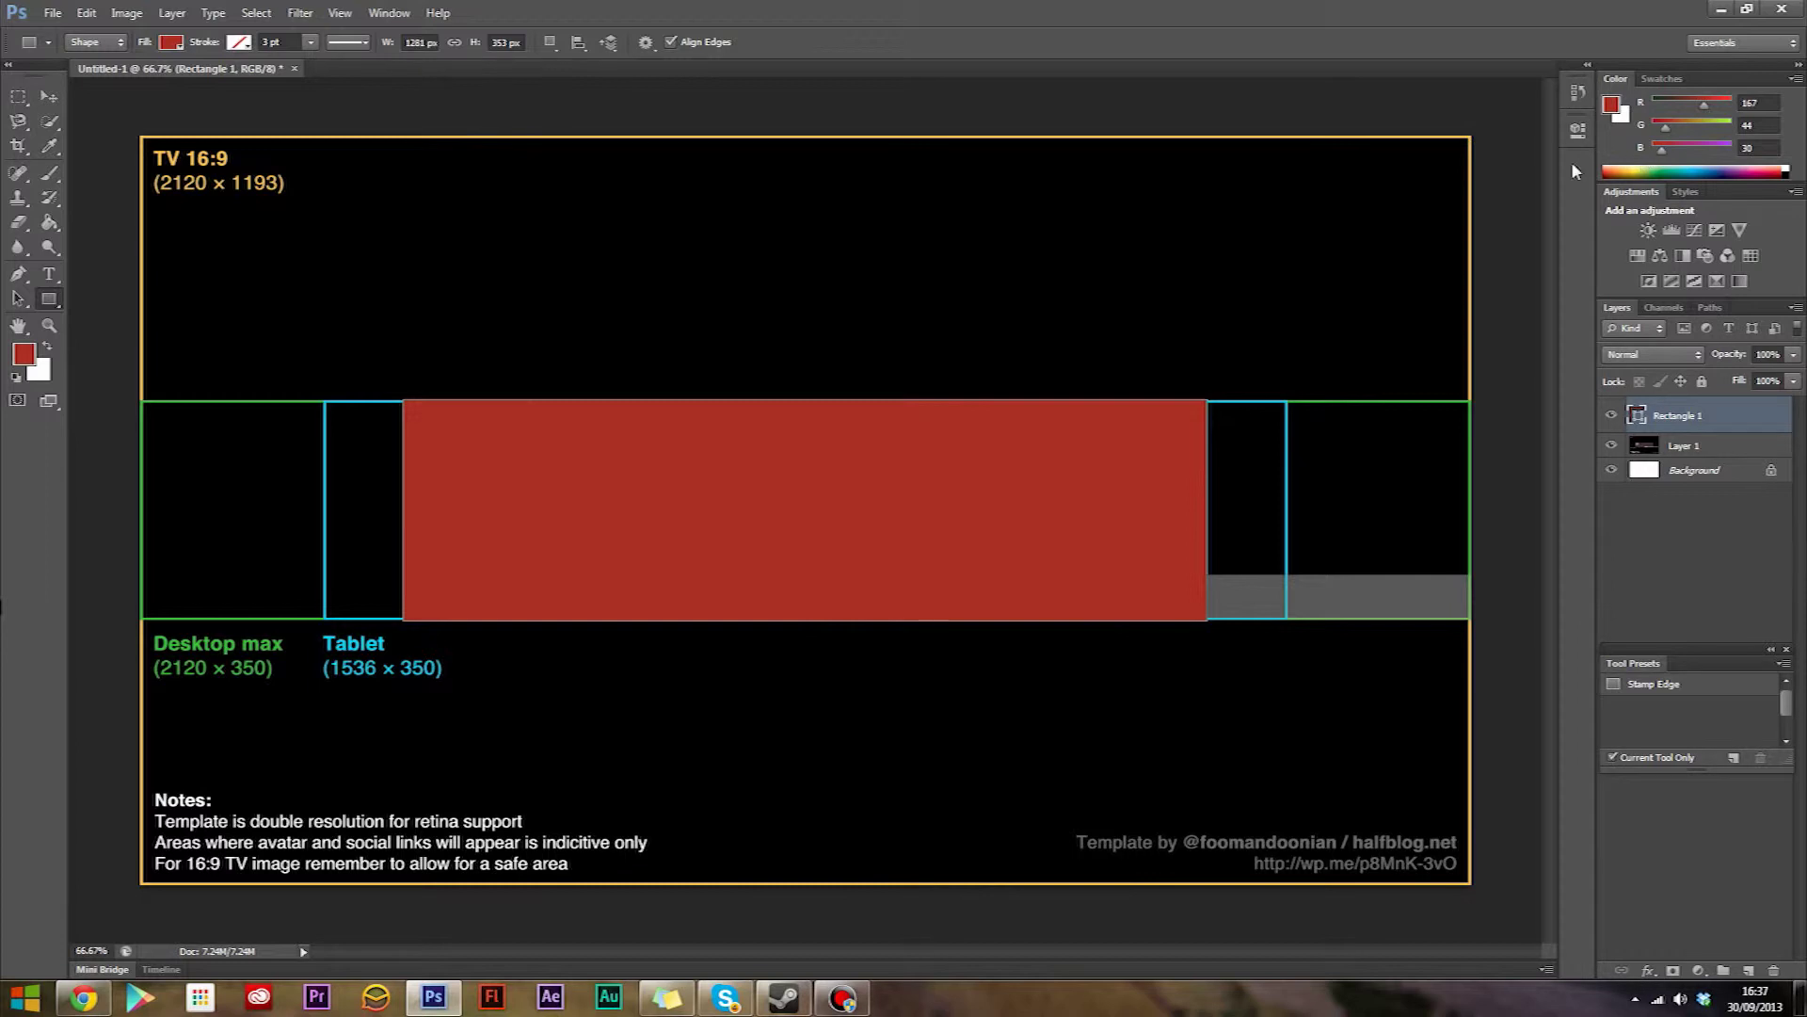
pyautogui.click(1639, 168)
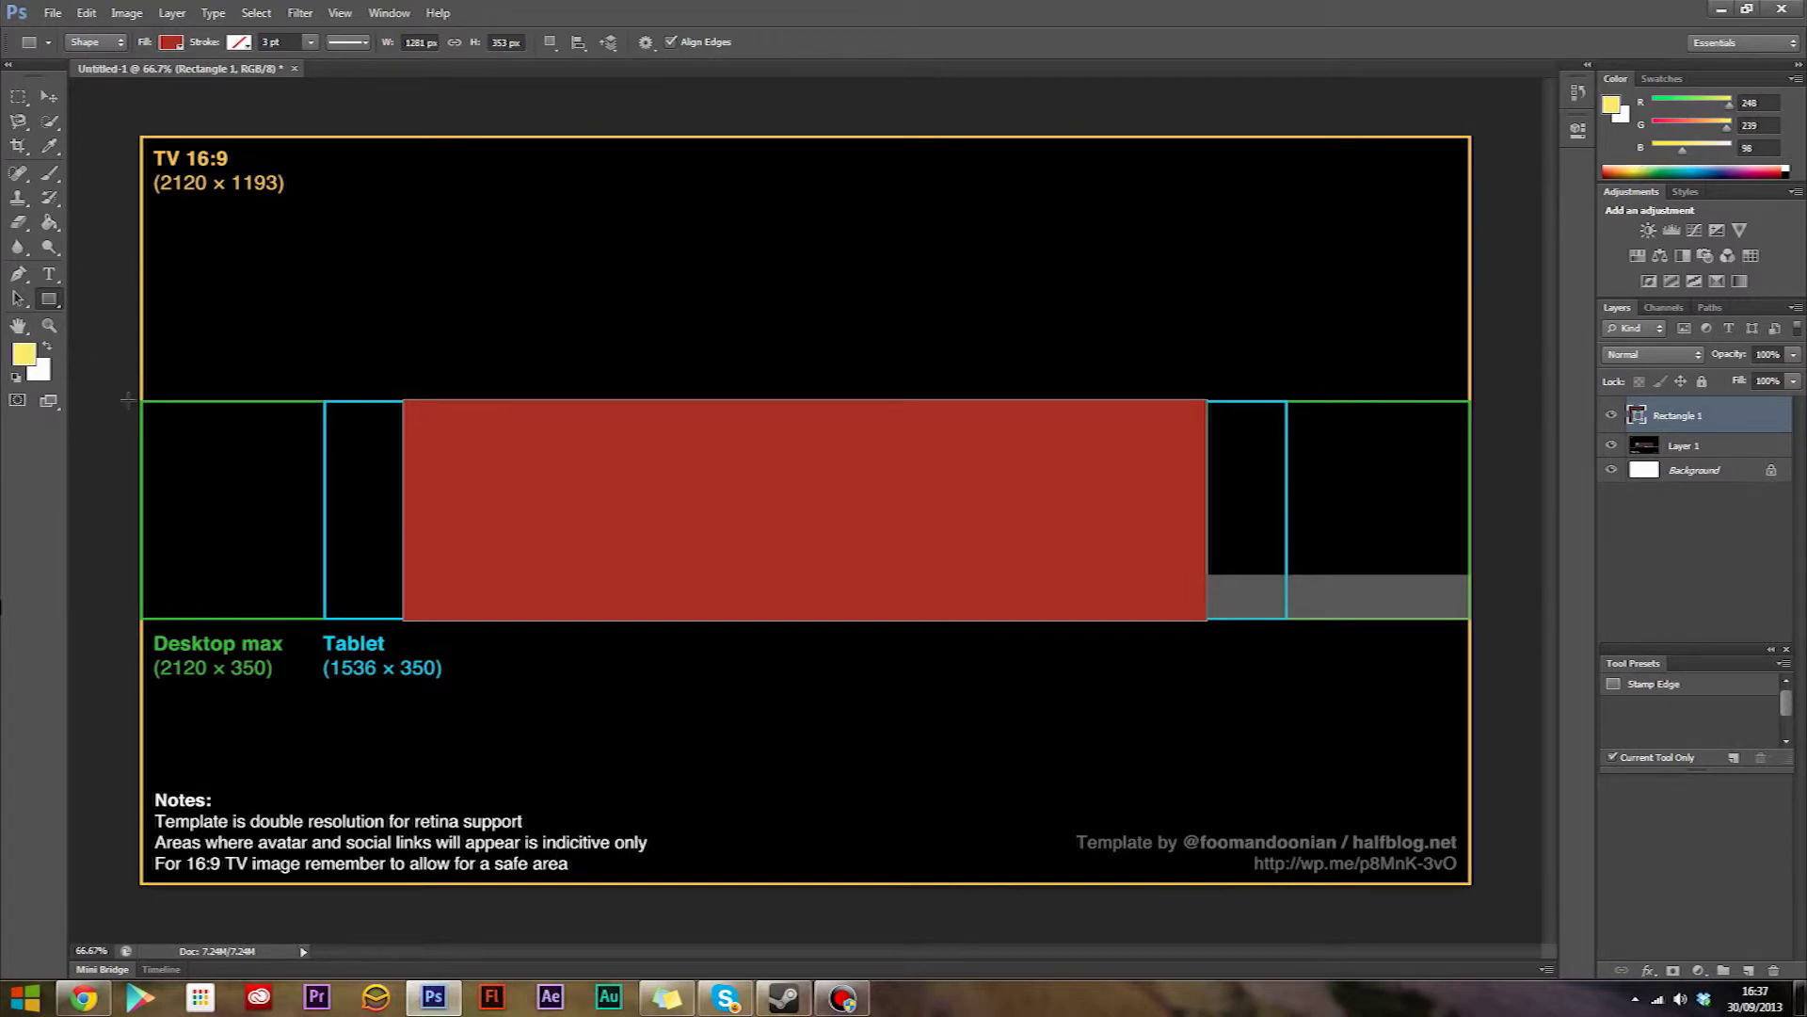
# Draw two yellow 425 × 355 px rectangles over the left and right side bands.
pyautogui.moveTo(138, 401); pyautogui.dragTo(405, 620)
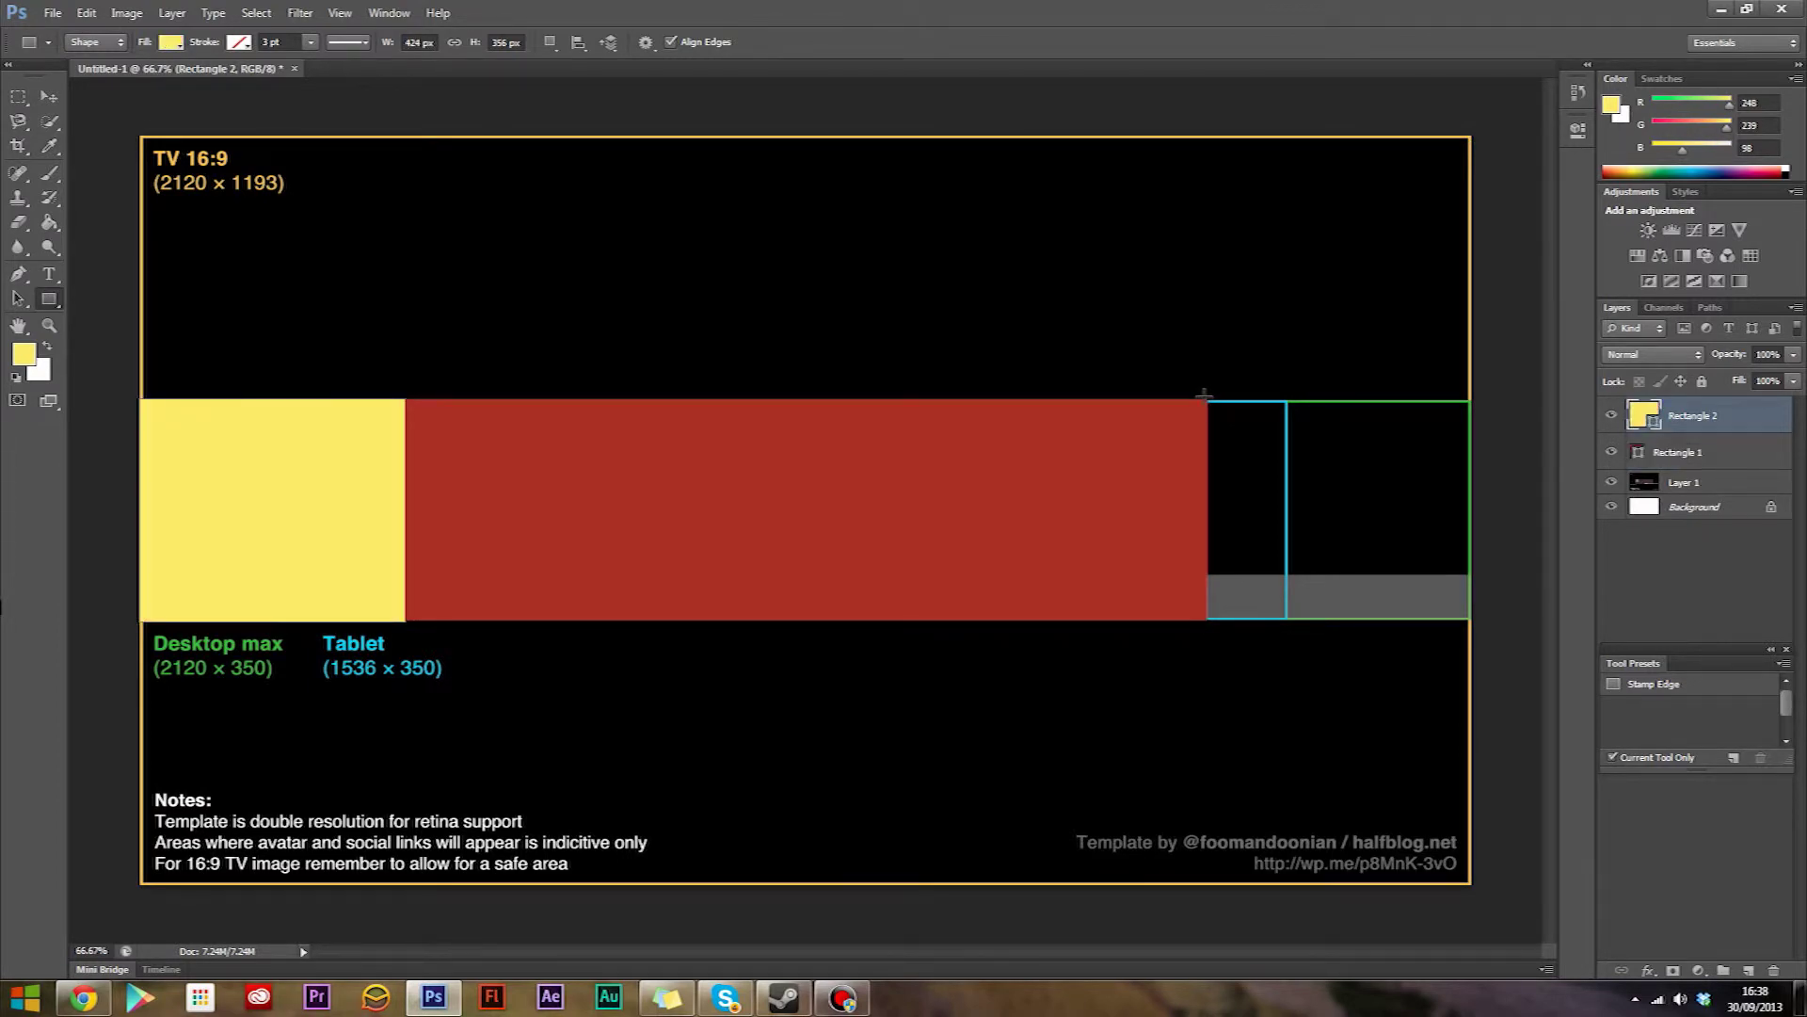
pyautogui.moveTo(1204, 395); pyautogui.dragTo(1472, 619)
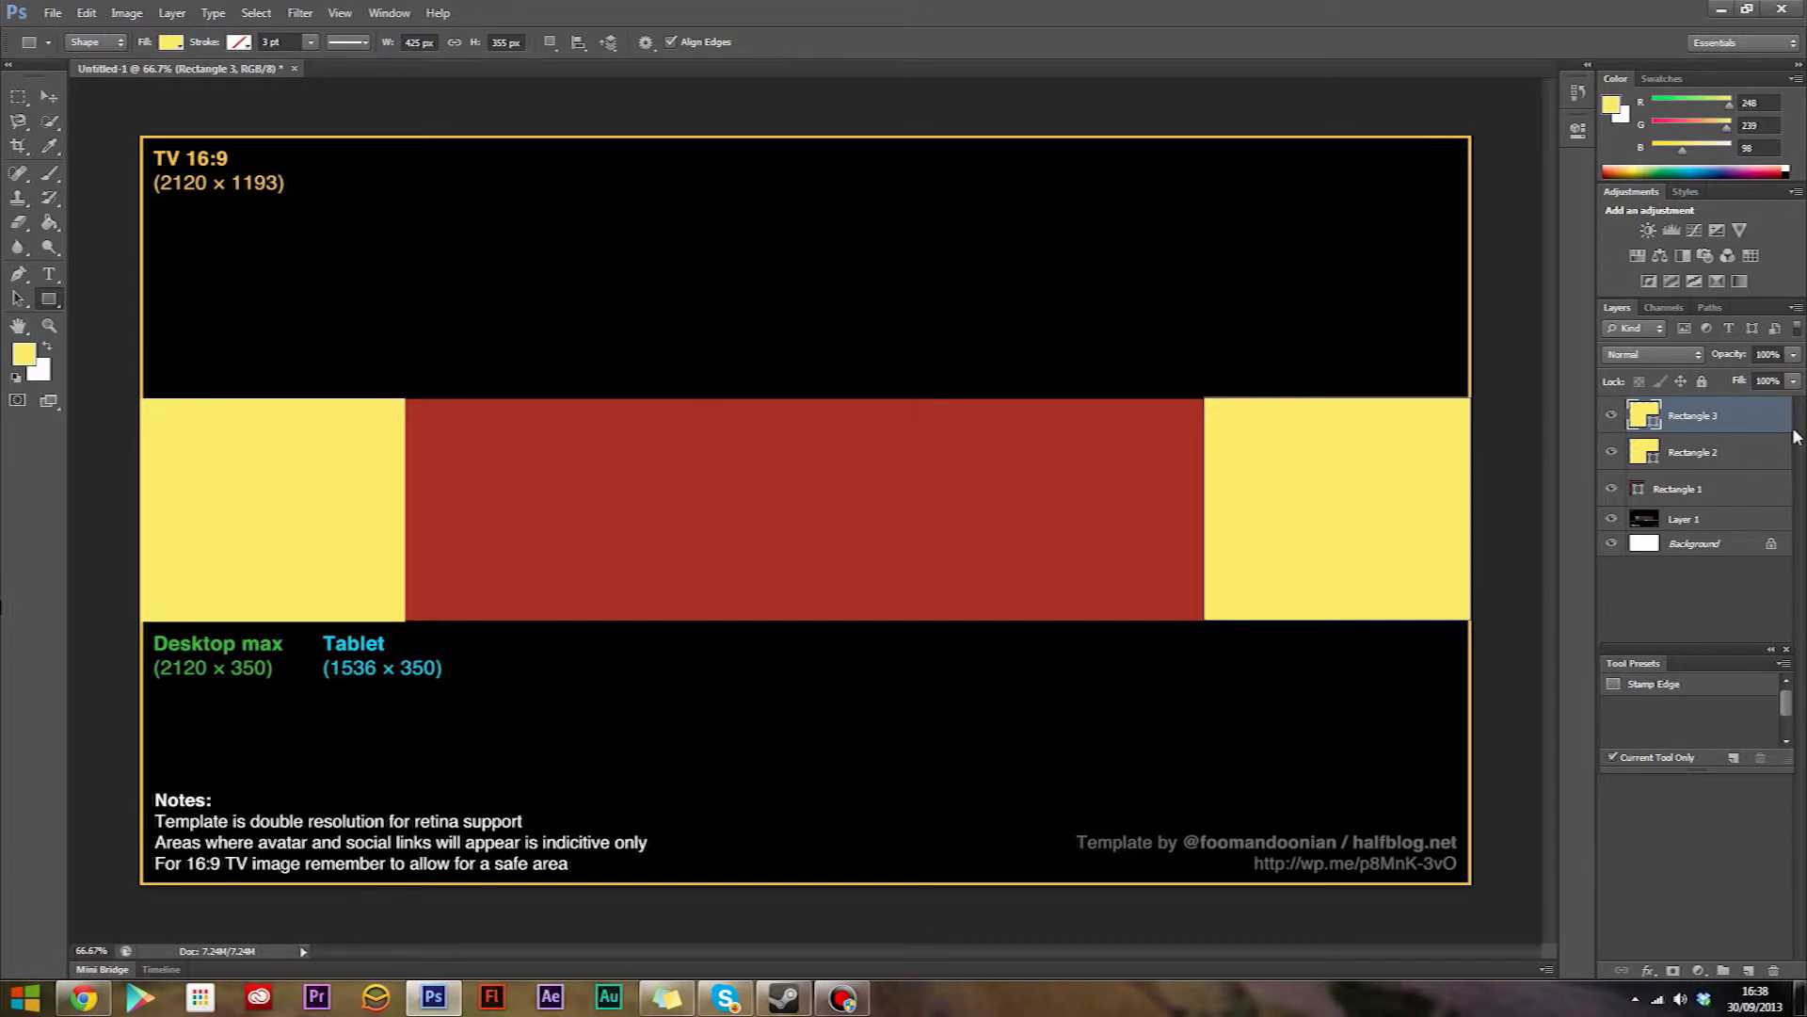
# Add a layer just above the template and draw a dark blue 2136 × 1210 px canvas-filling rectangle.
pyautogui.click(1710, 583)
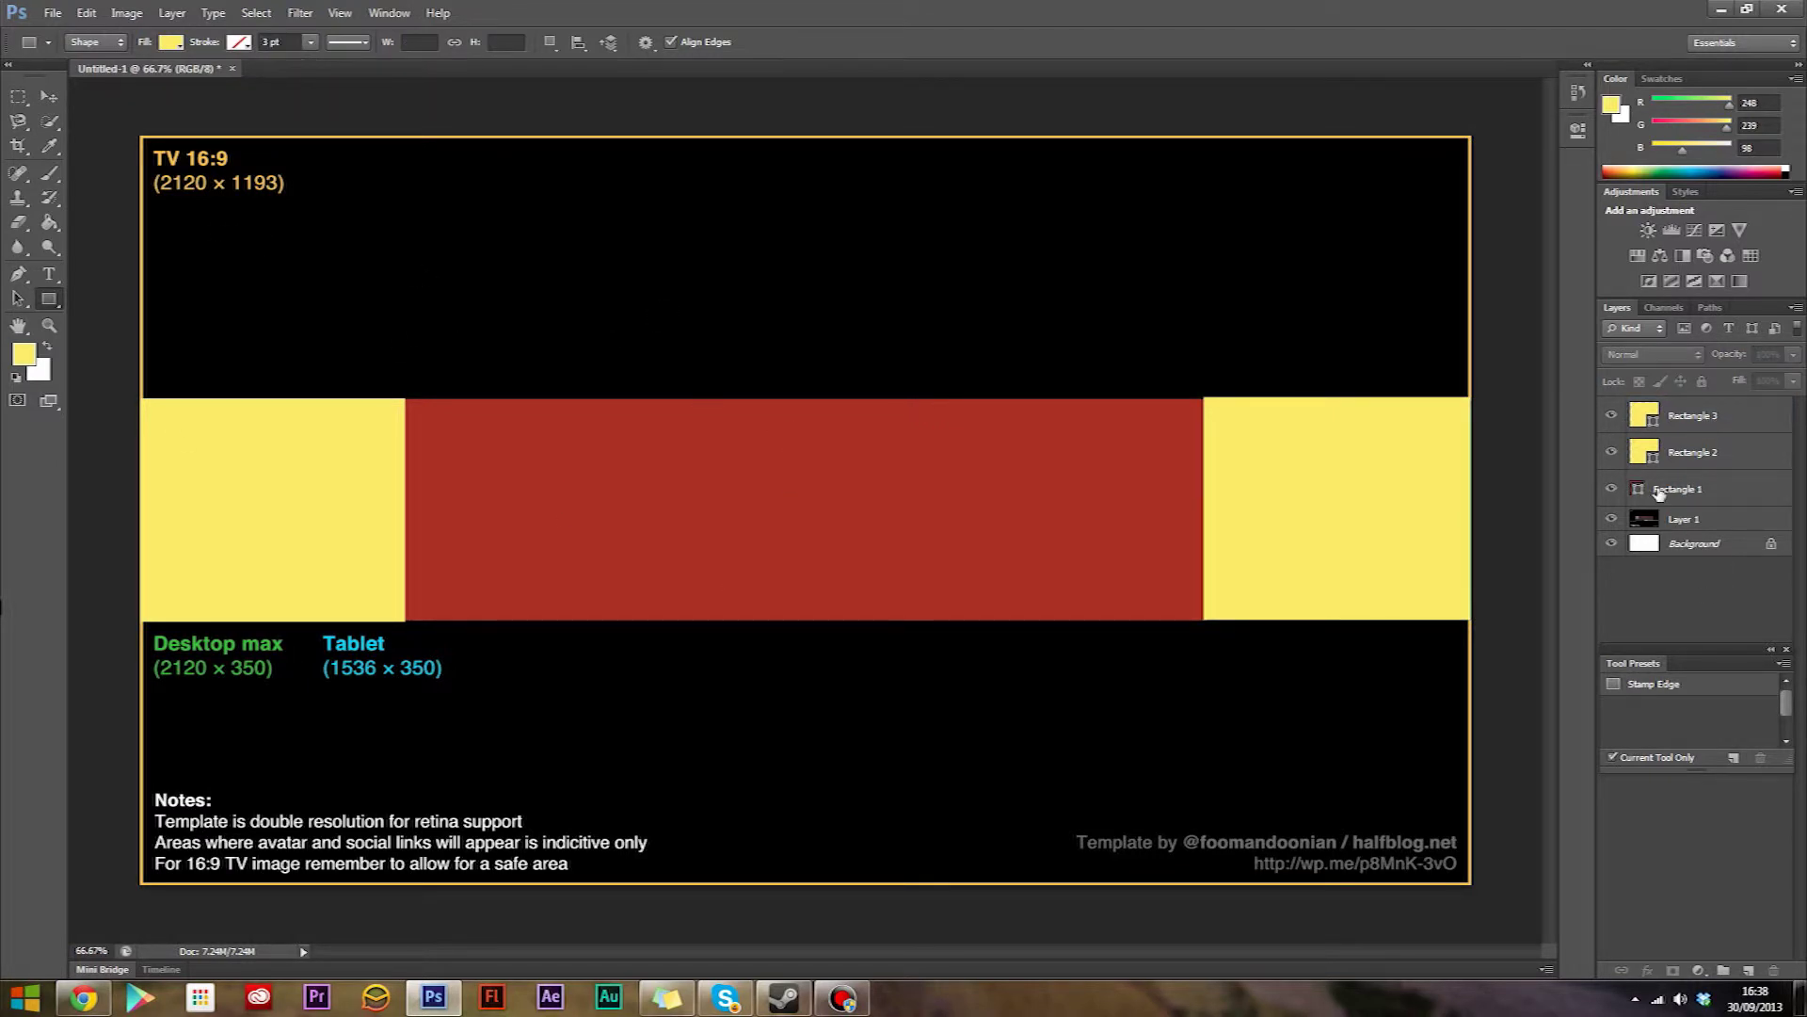
pyautogui.click(1661, 491)
pyautogui.click(1683, 595)
pyautogui.click(1748, 970)
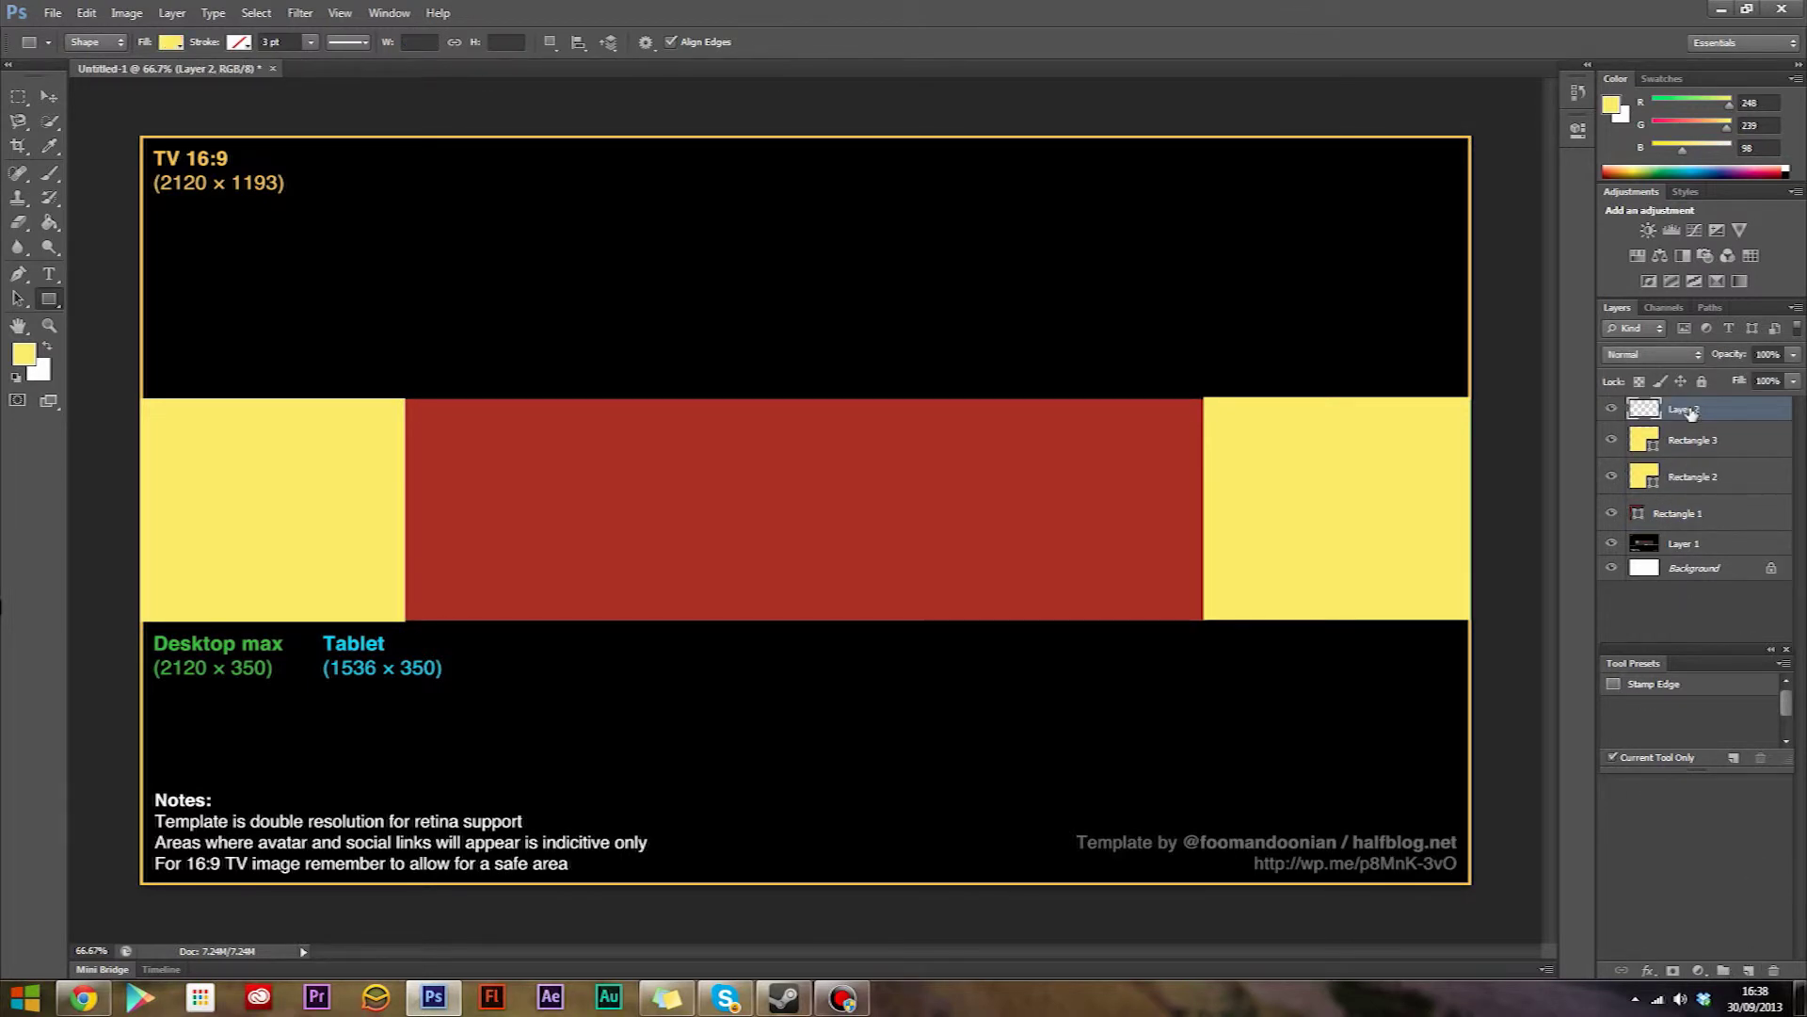
pyautogui.moveTo(1690, 413); pyautogui.dragTo(1699, 533)
pyautogui.click(1694, 544)
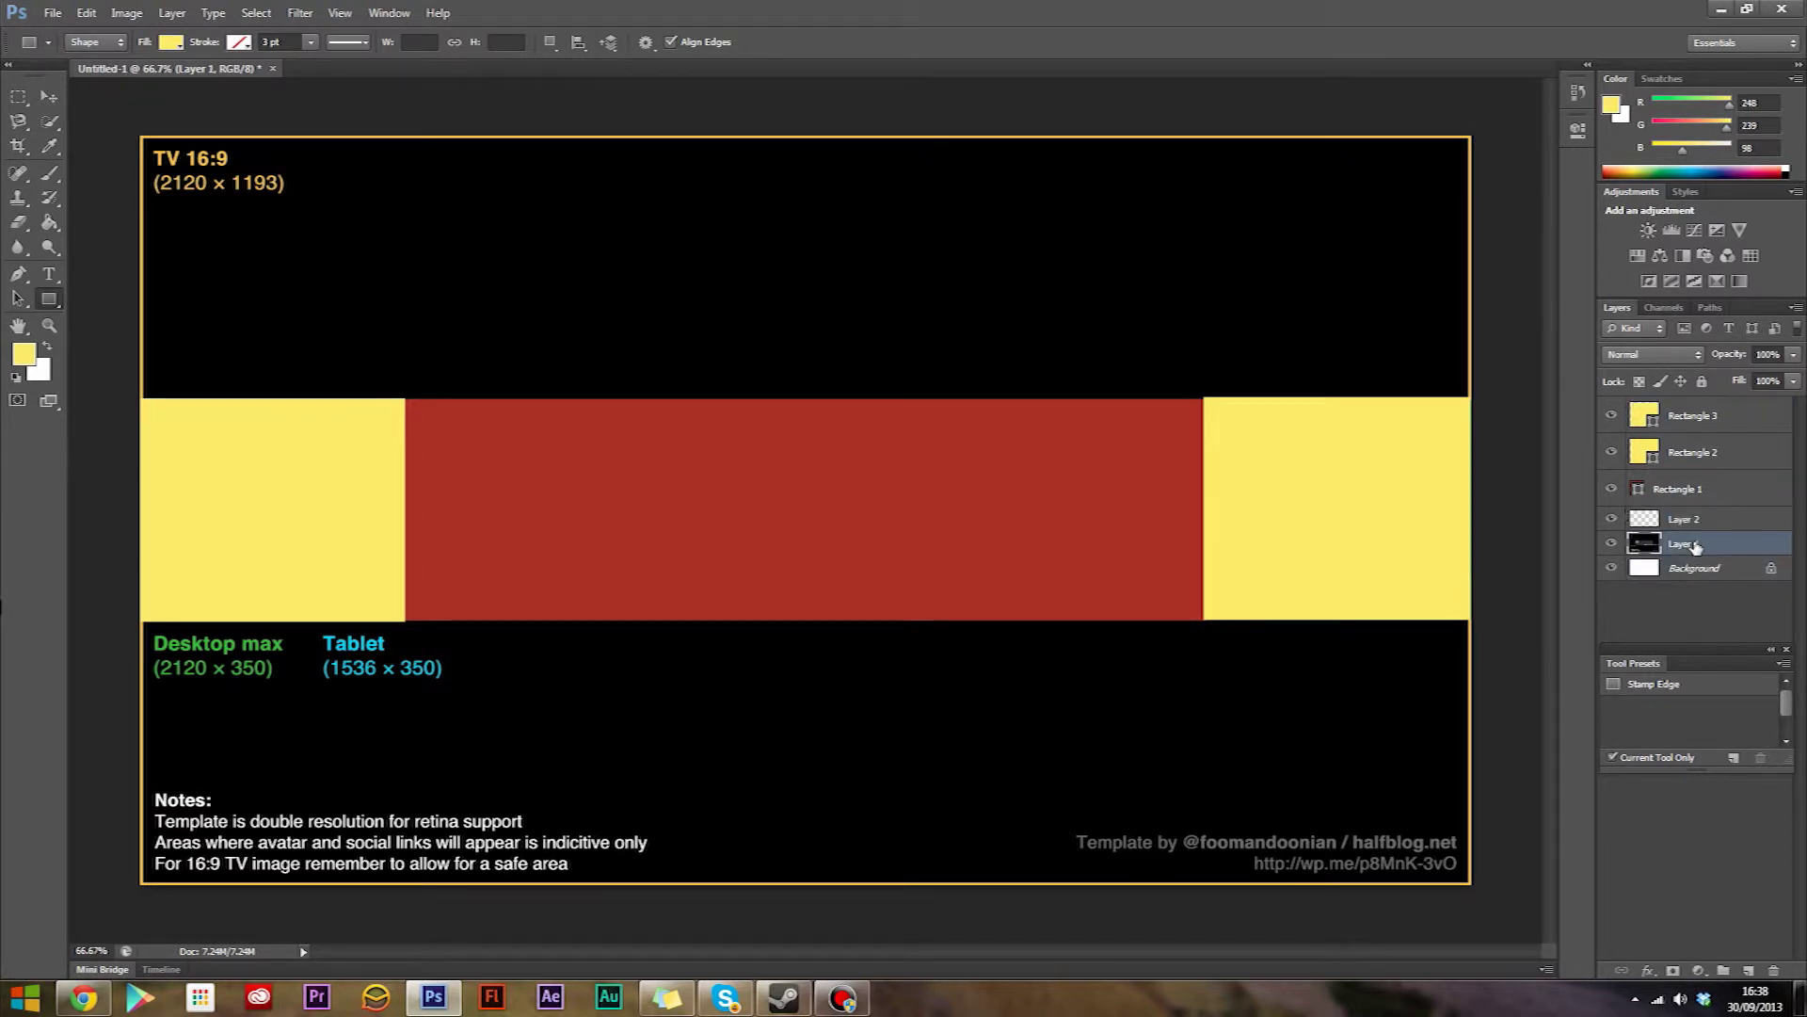
pyautogui.click(1697, 522)
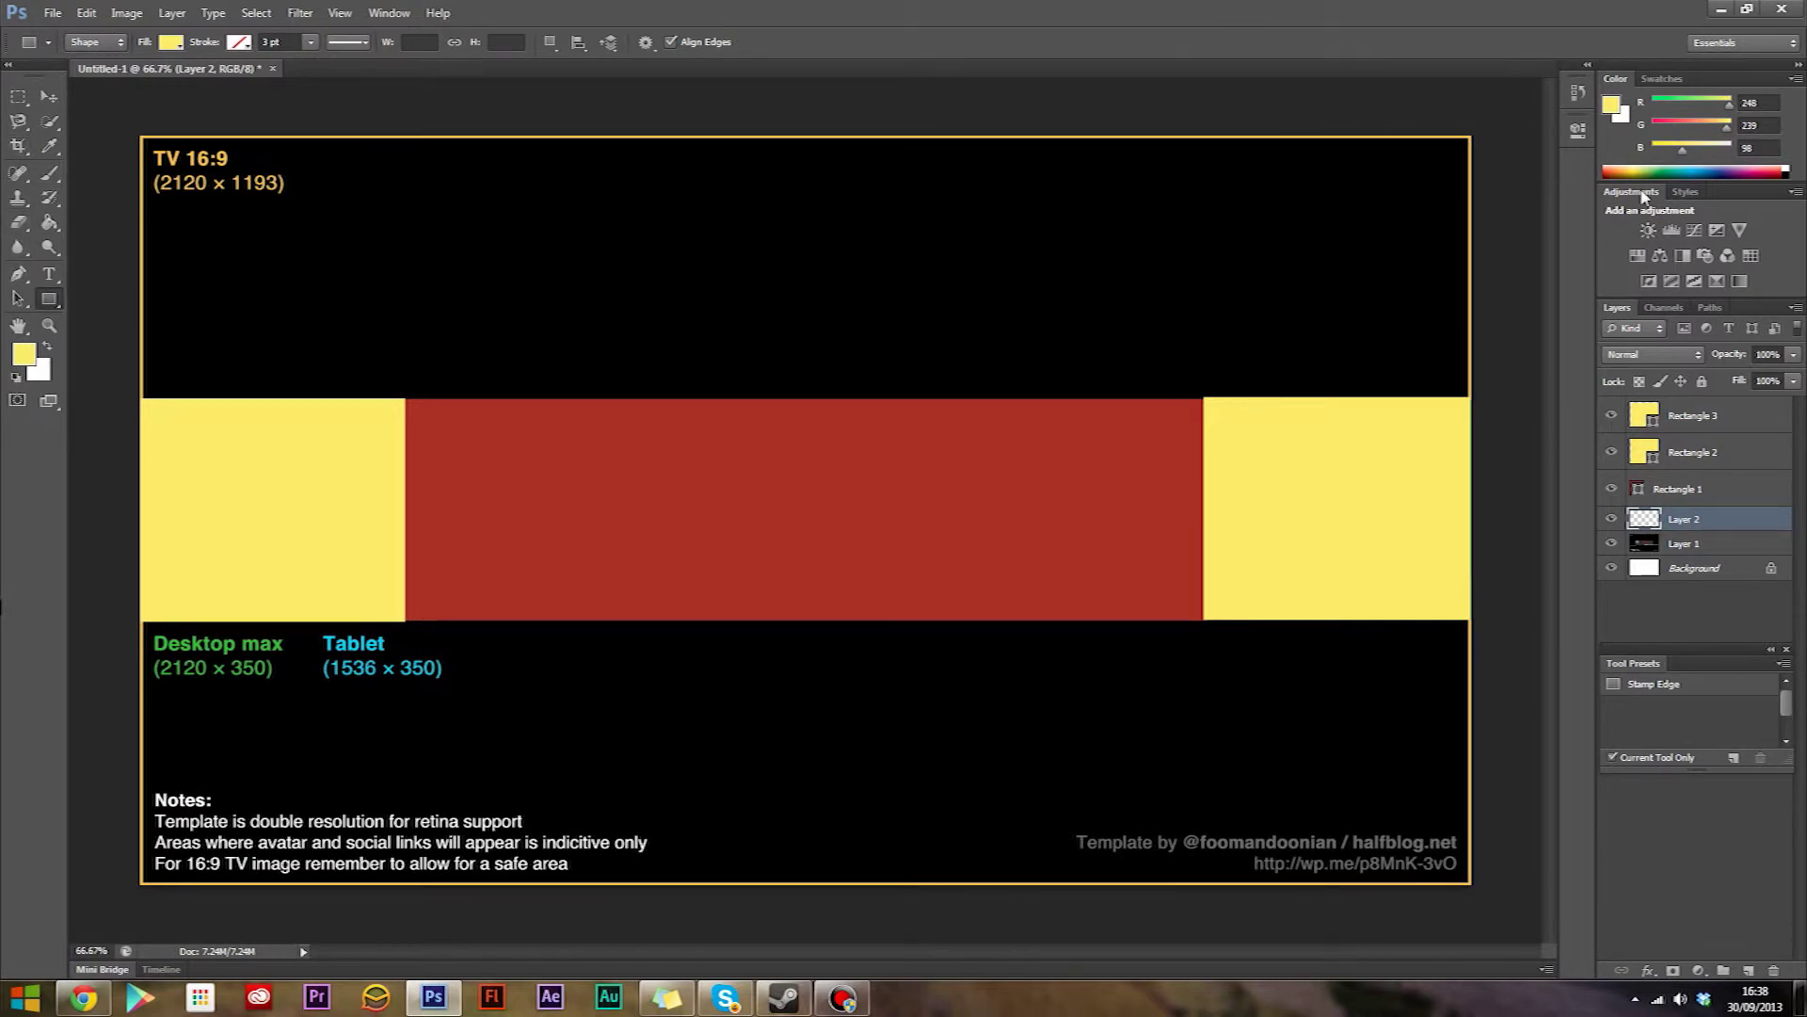
pyautogui.click(1722, 169)
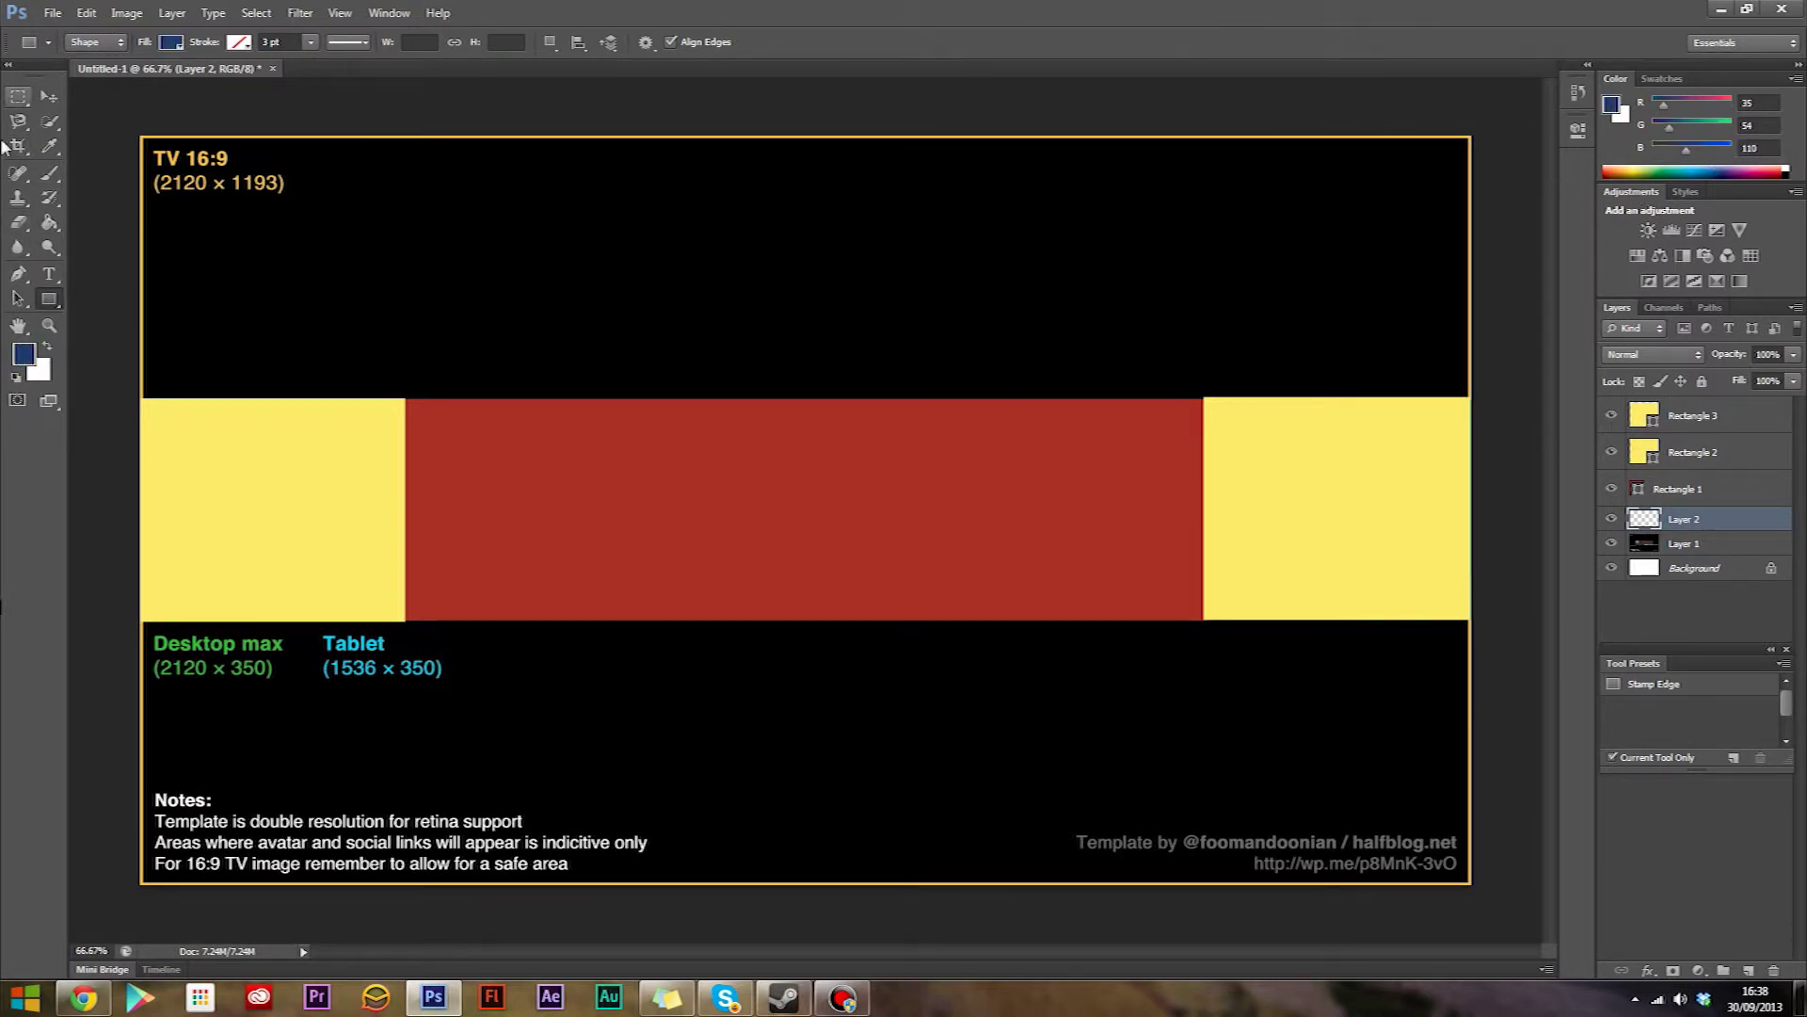
pyautogui.moveTo(132, 126); pyautogui.dragTo(1474, 886)
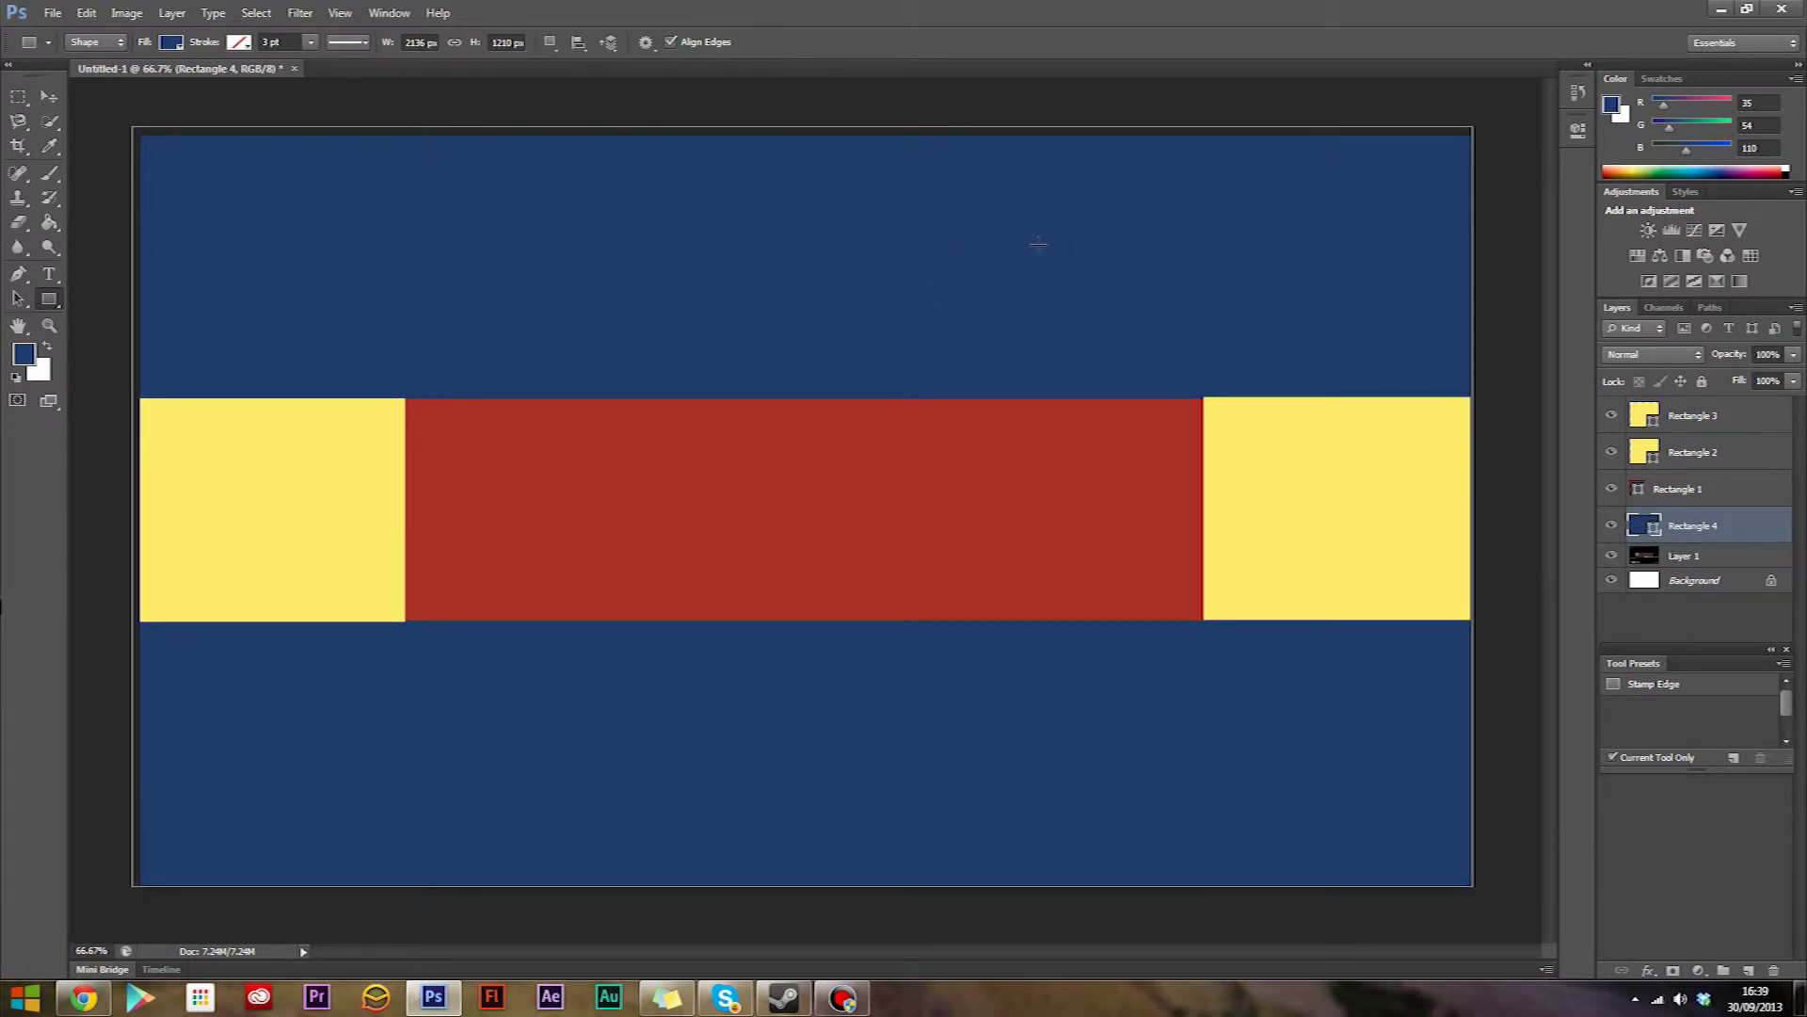
pyautogui.click(52, 98)
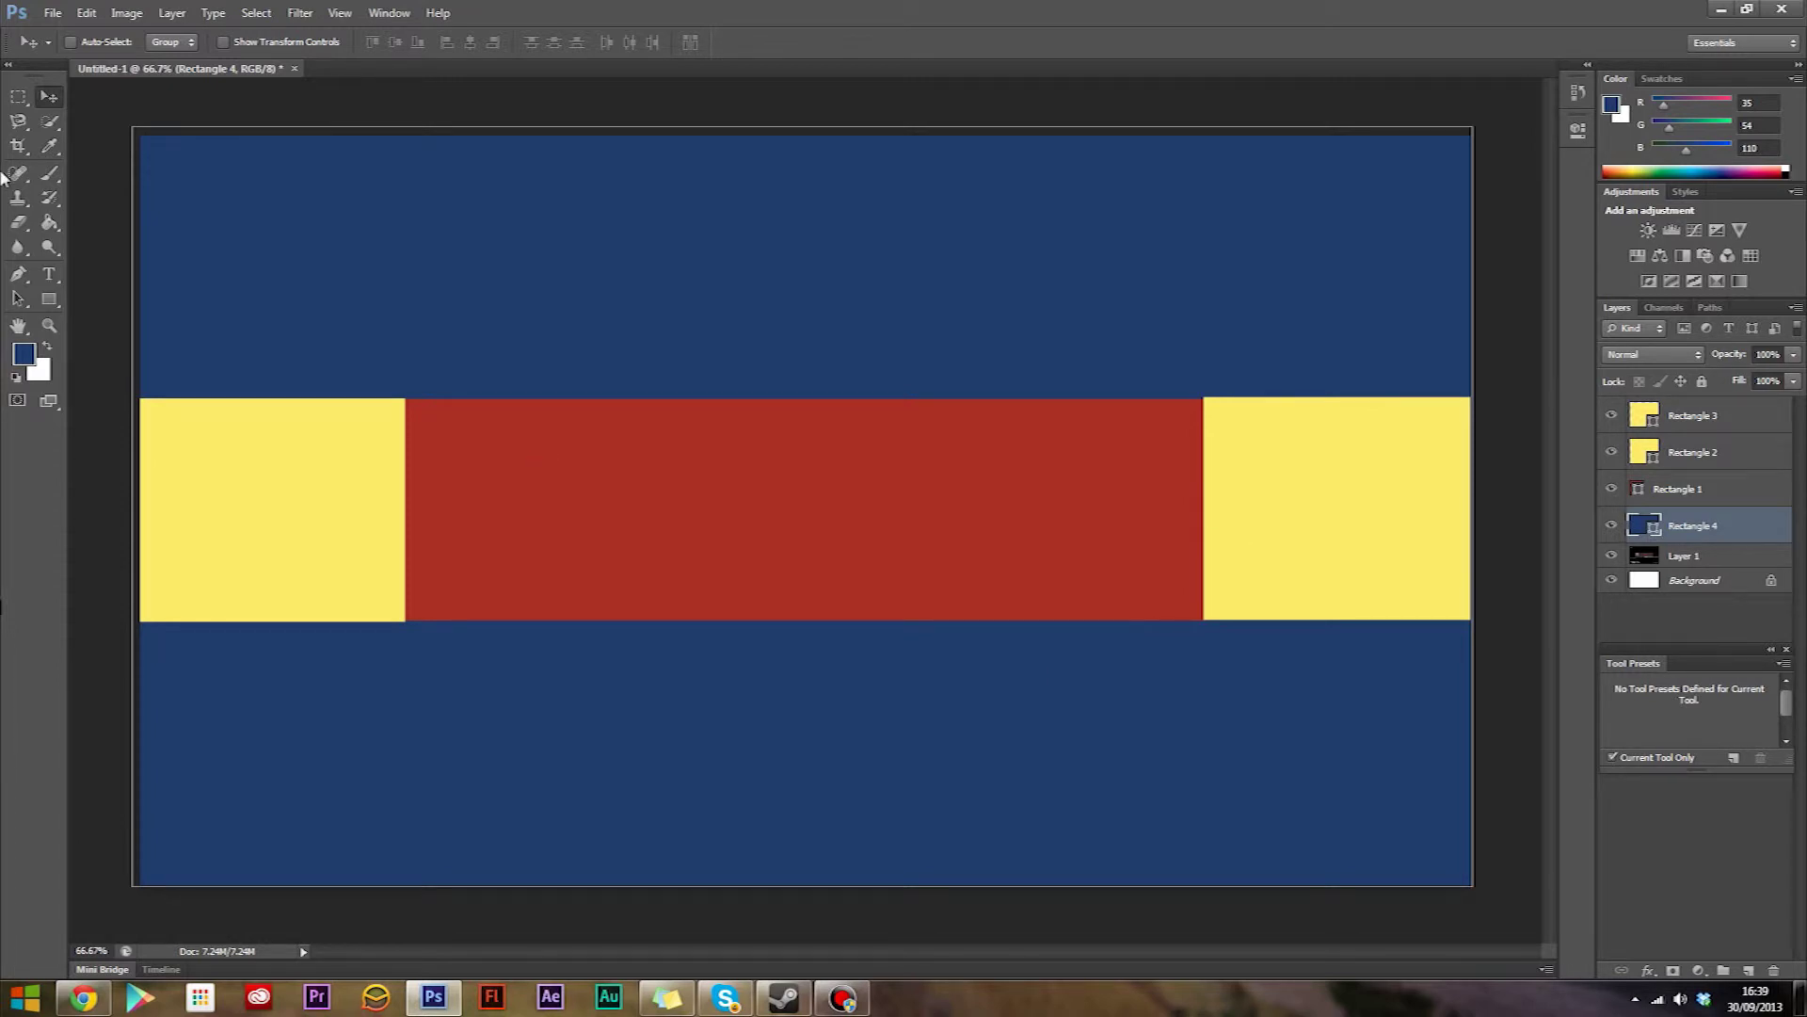
pyautogui.click(49, 274)
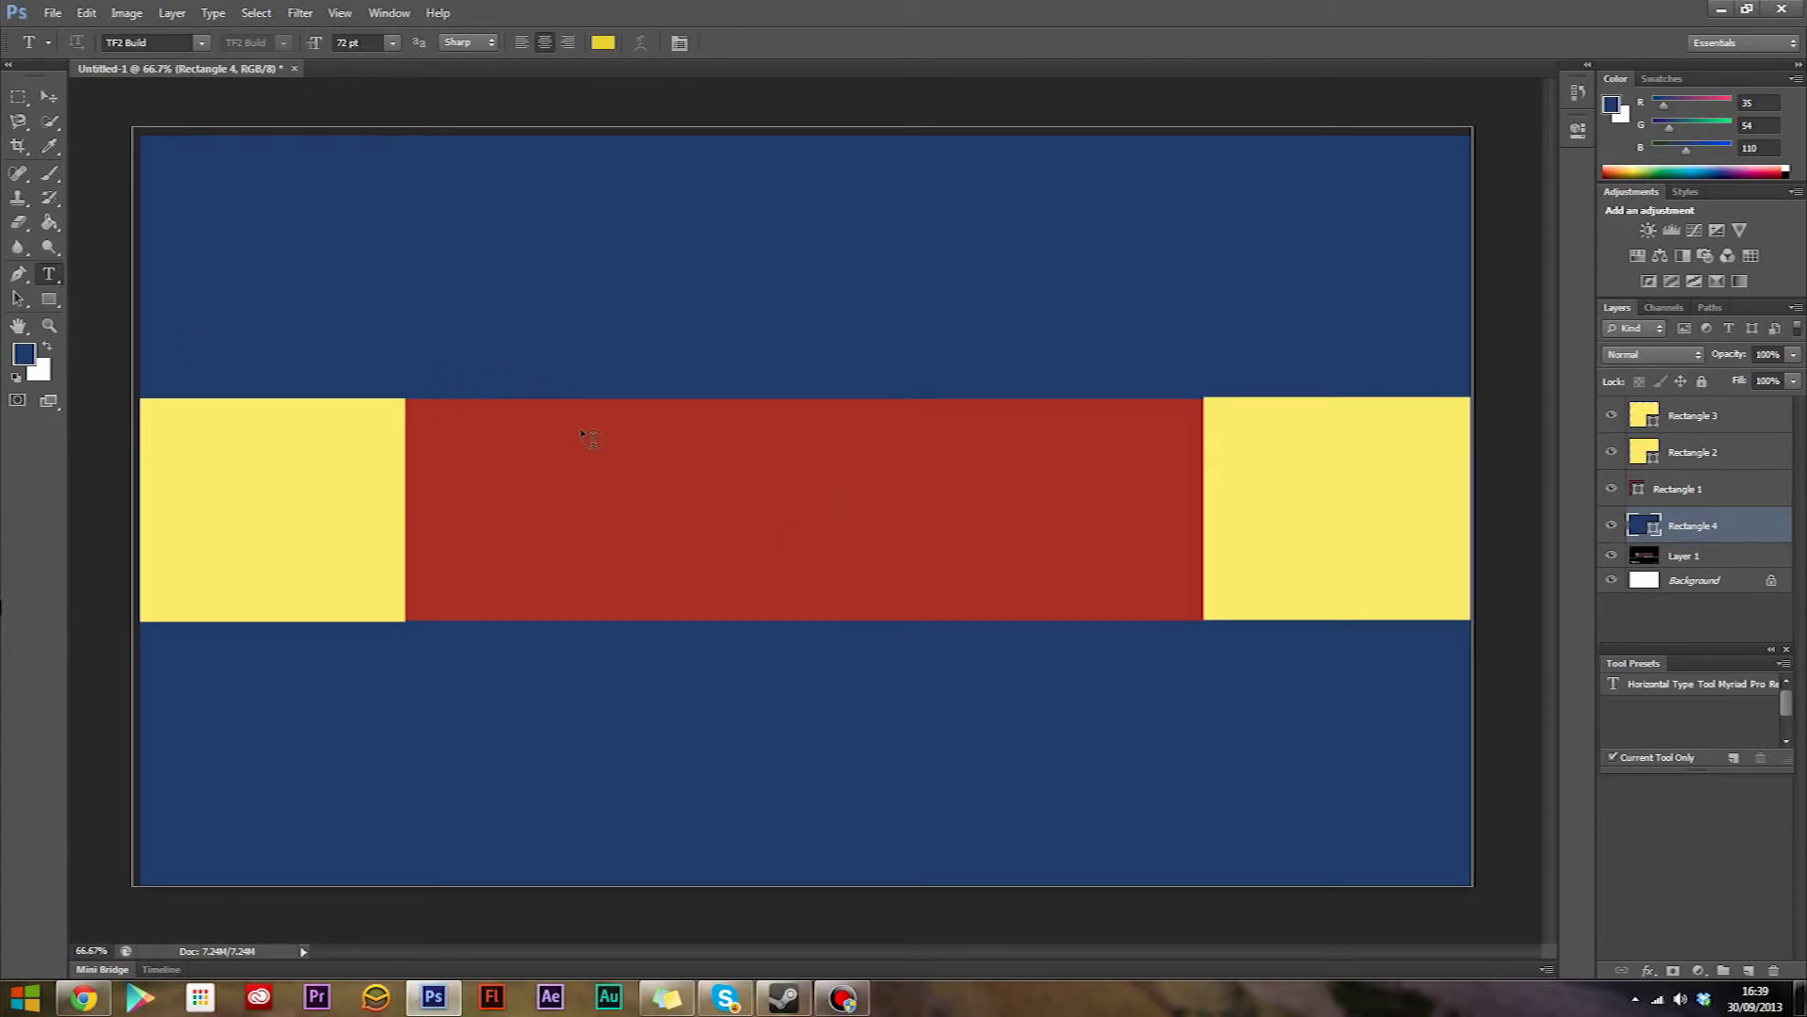
pyautogui.click(855, 499)
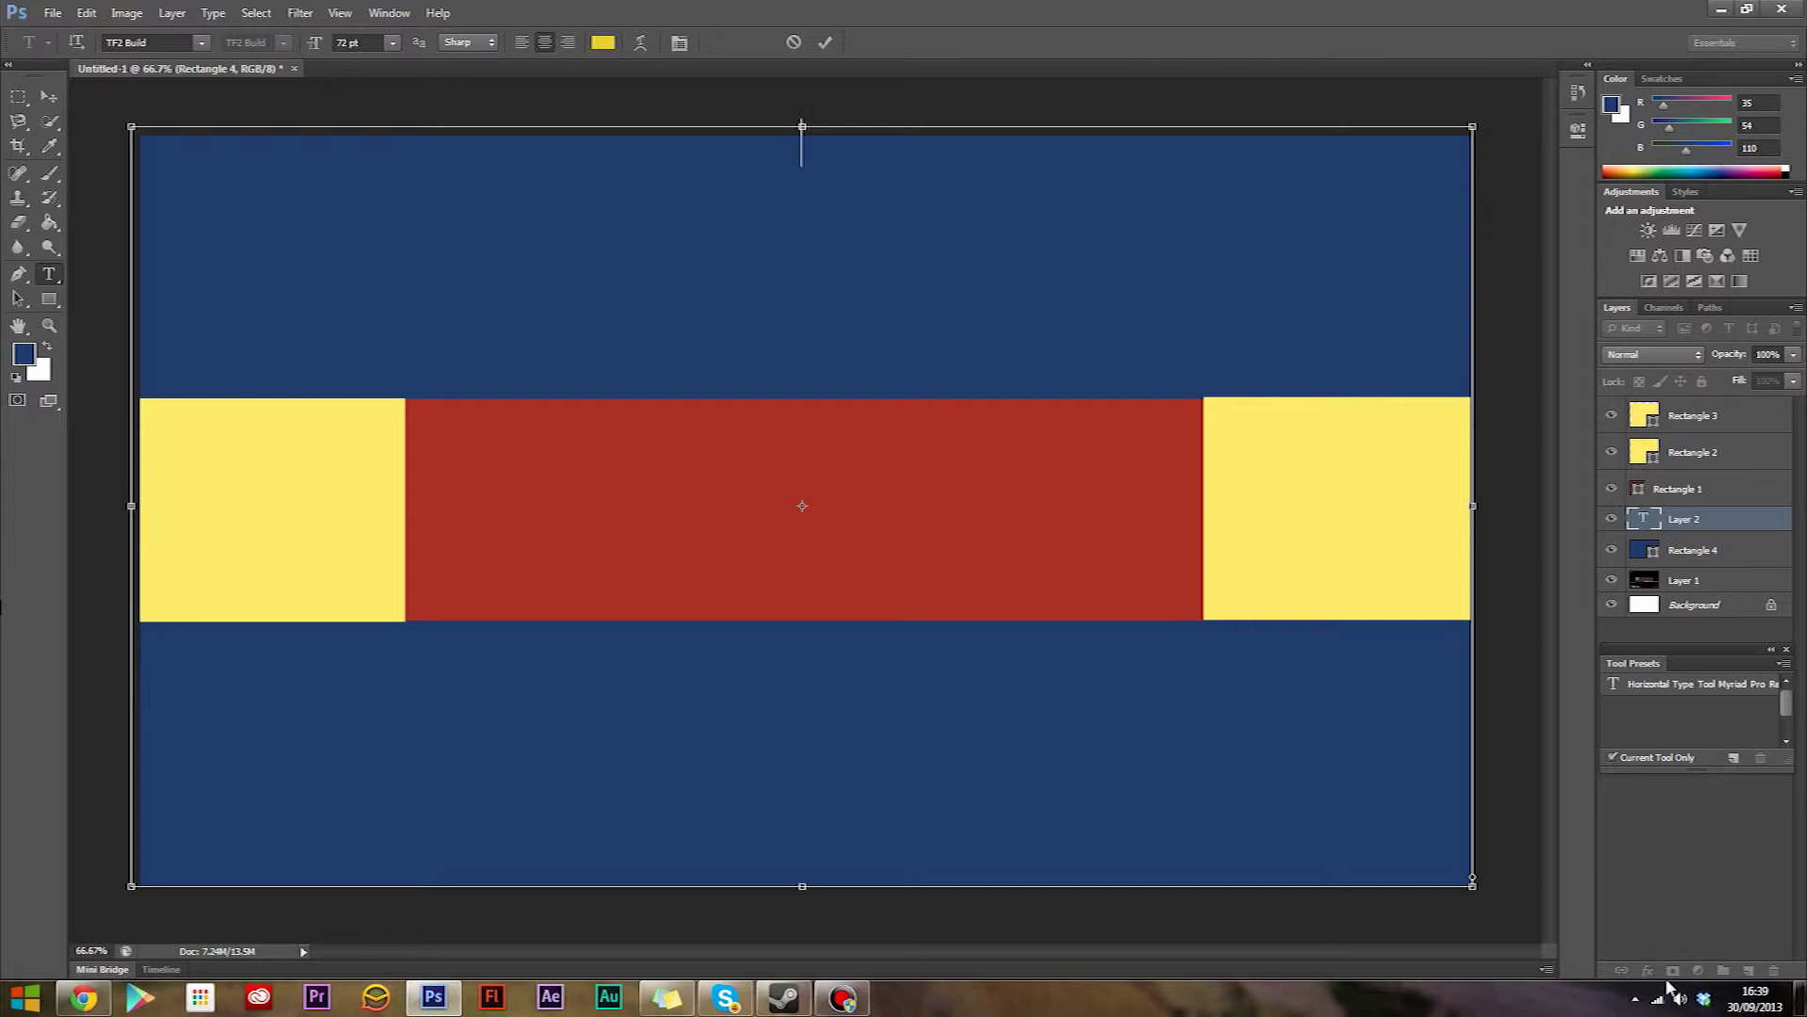
pyautogui.click(1740, 991)
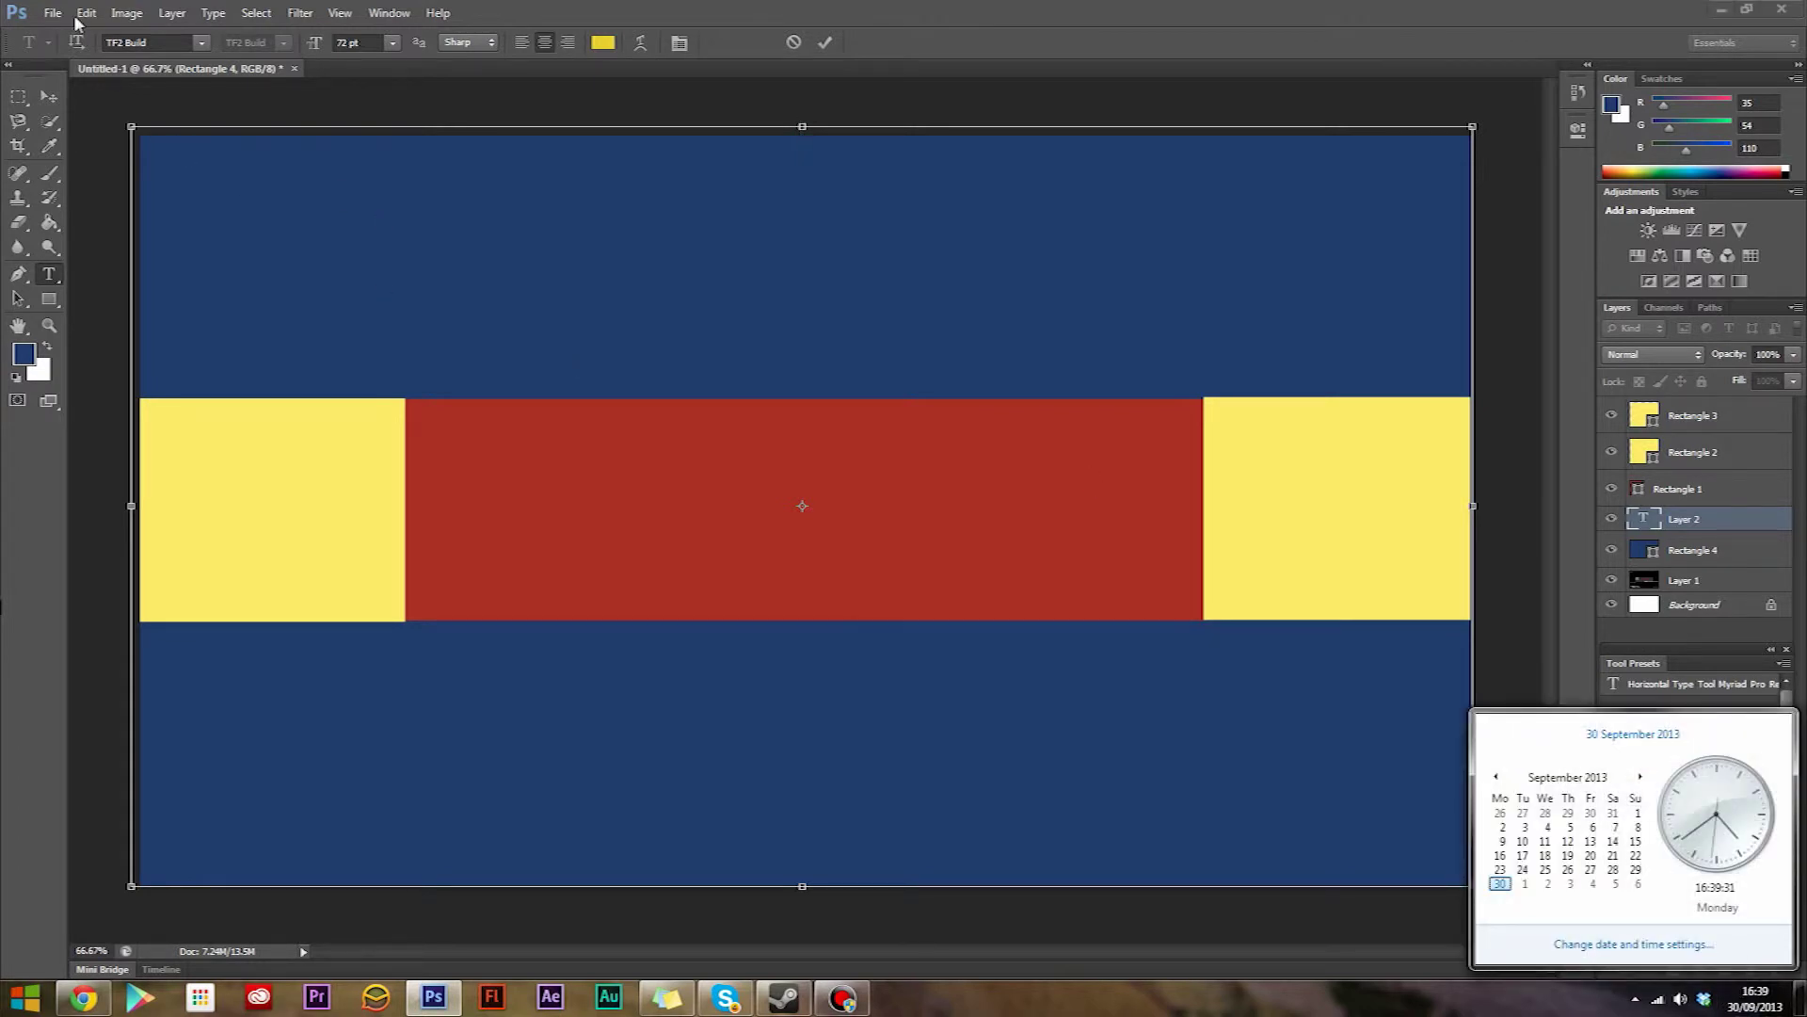
pyautogui.click(126, 13)
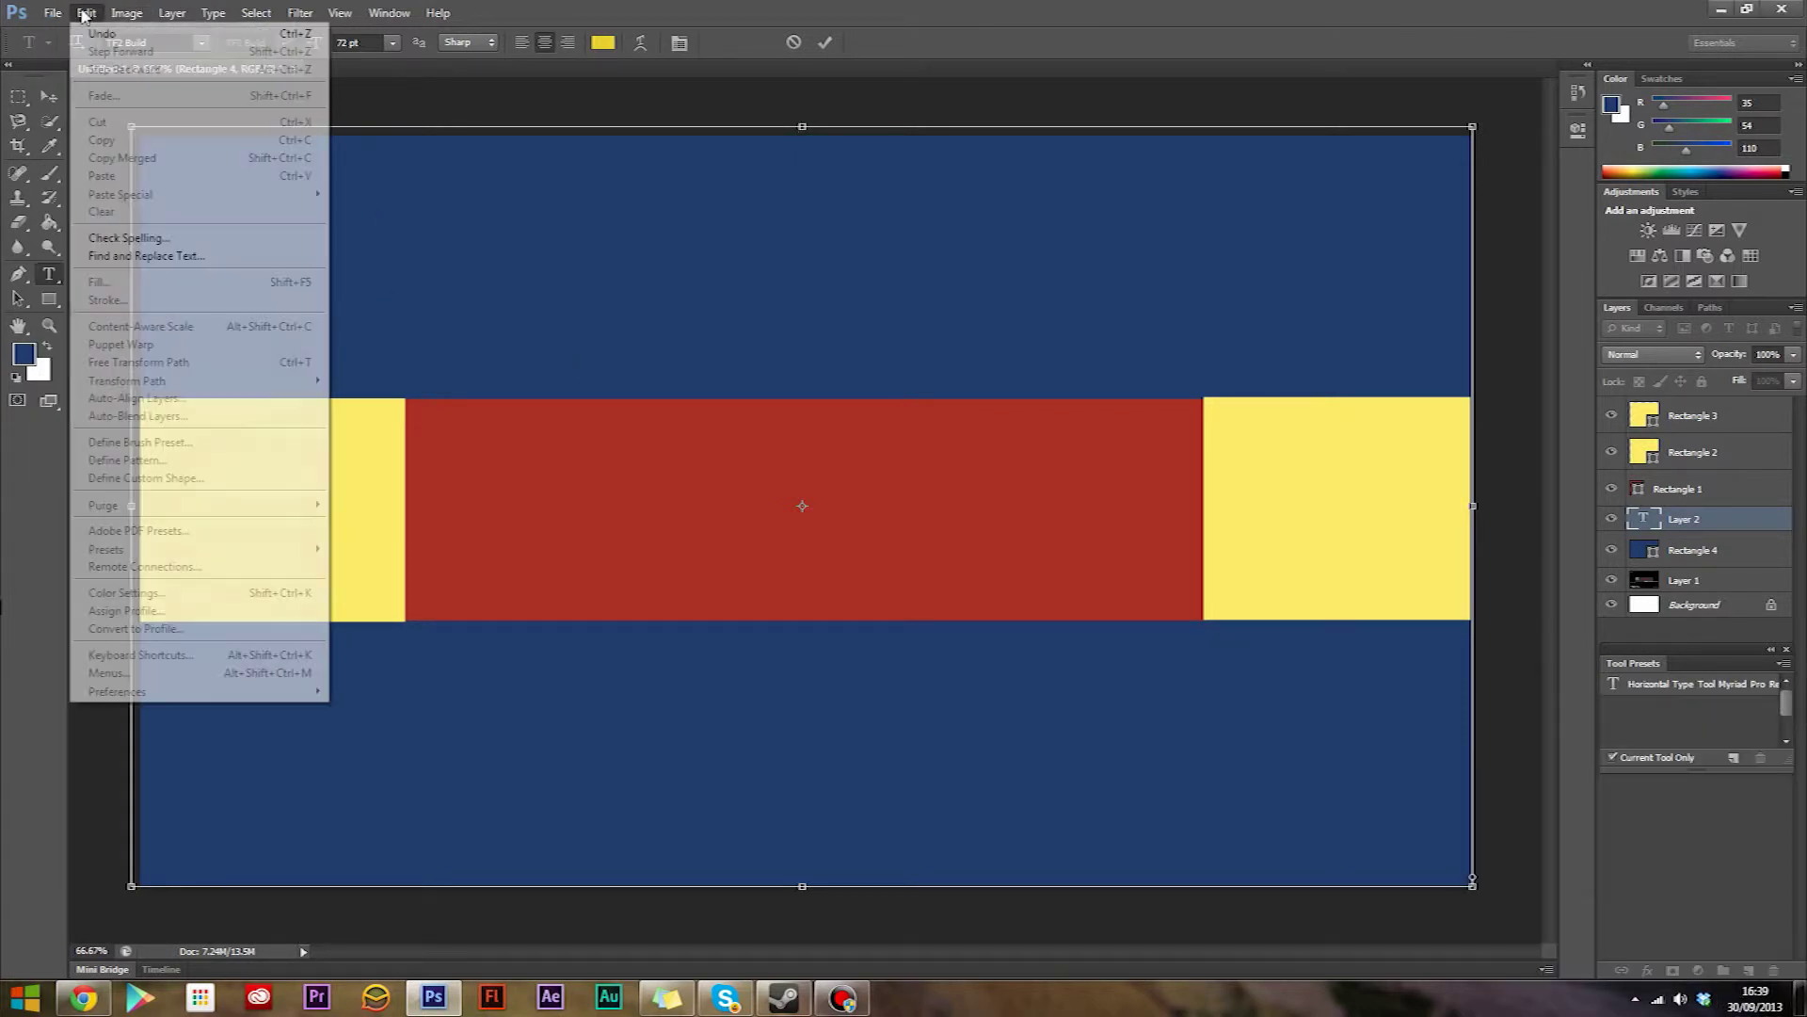
pyautogui.click(88, 13)
pyautogui.click(88, 13)
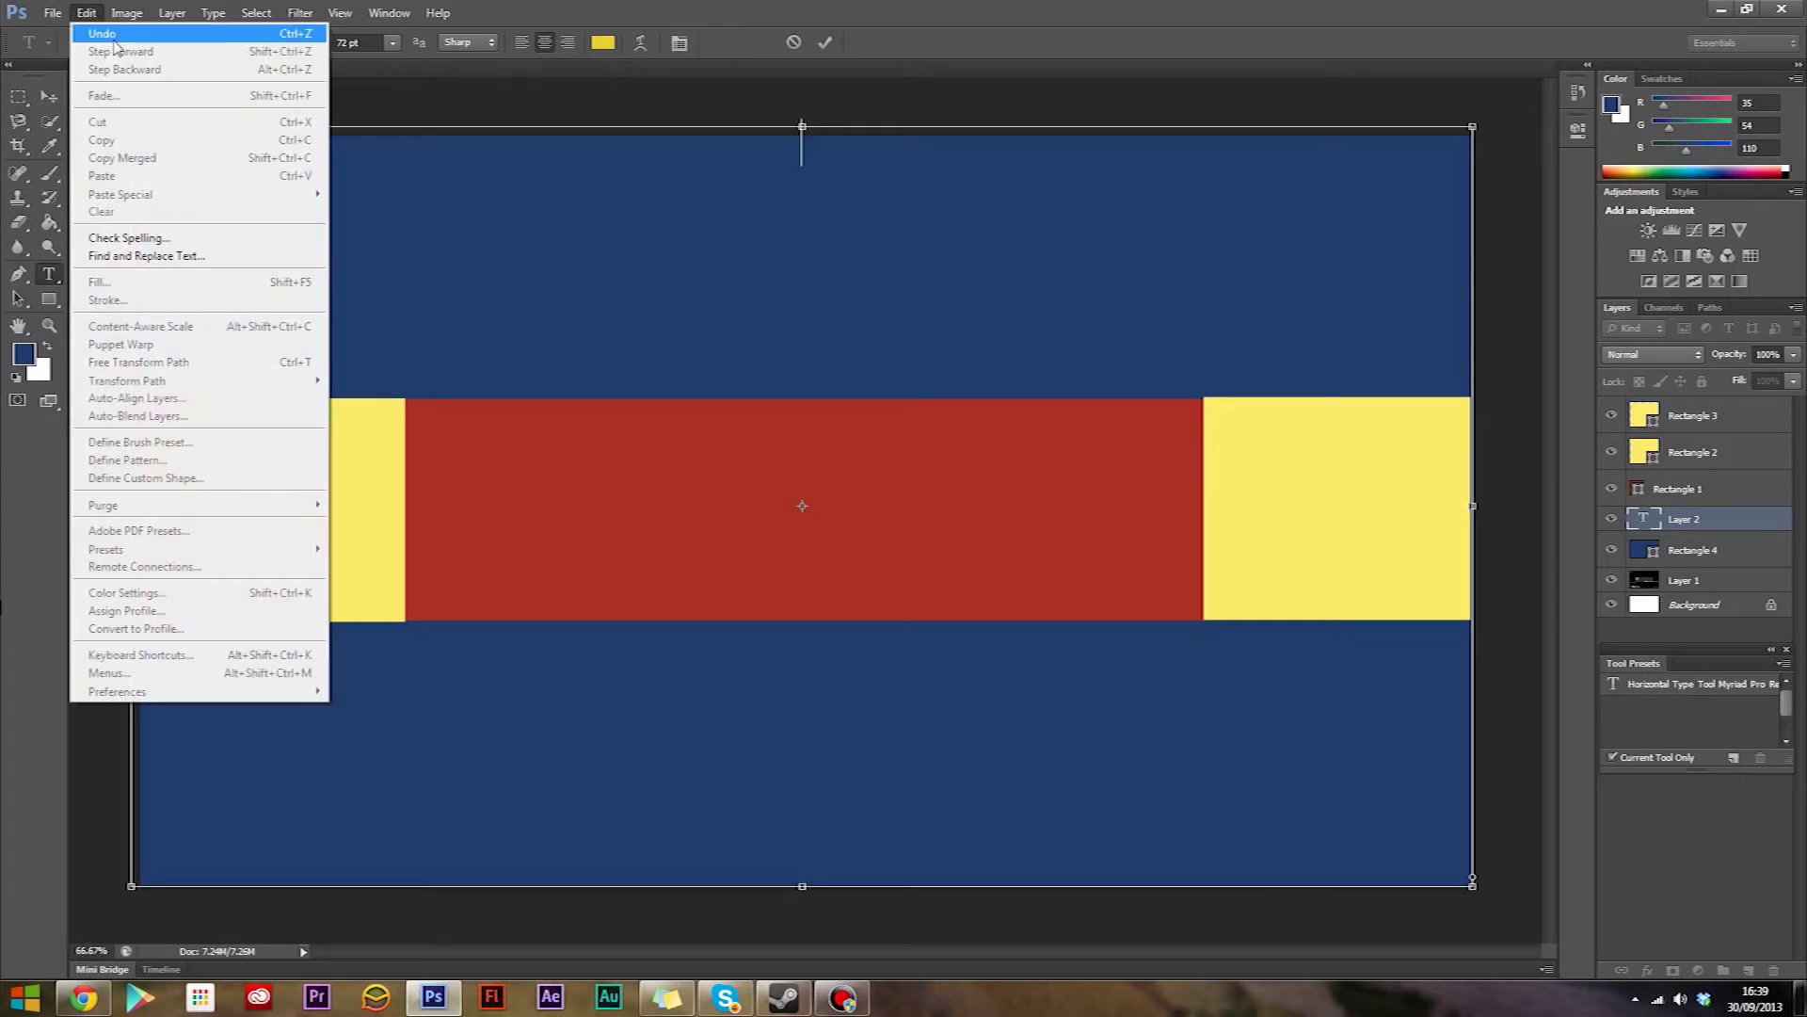
pyautogui.click(88, 13)
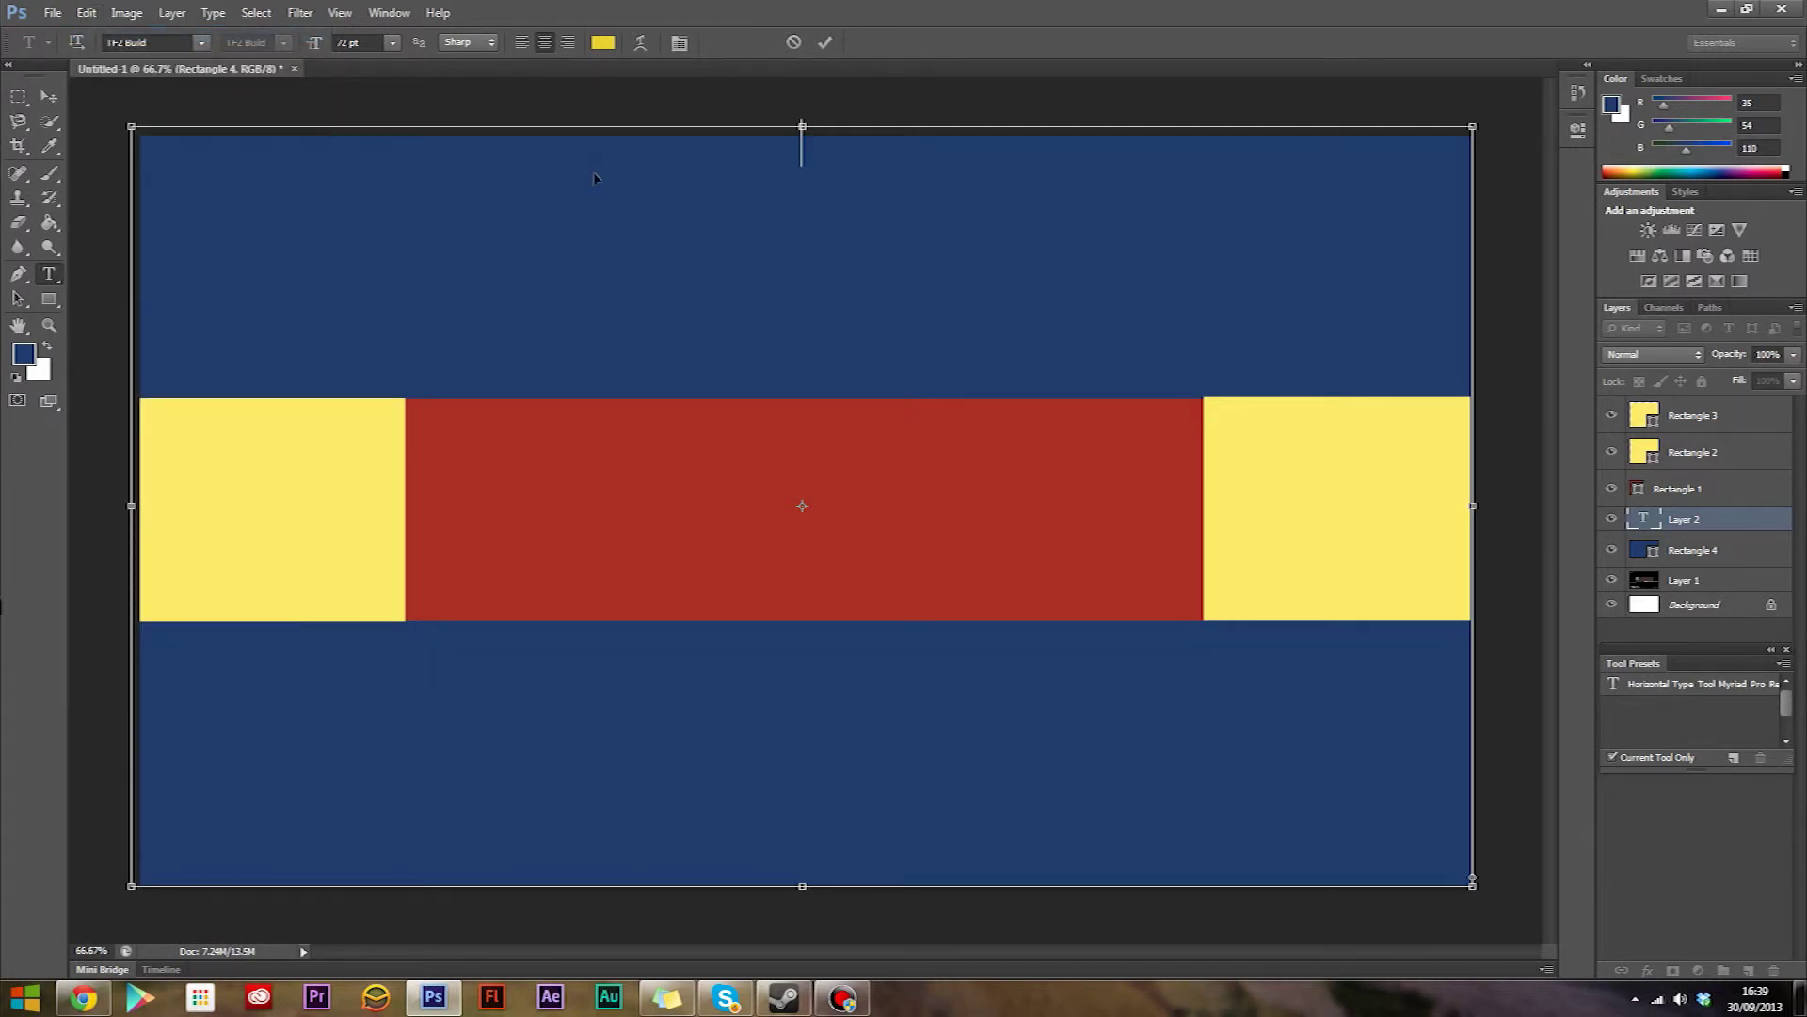
pyautogui.press('Escape')
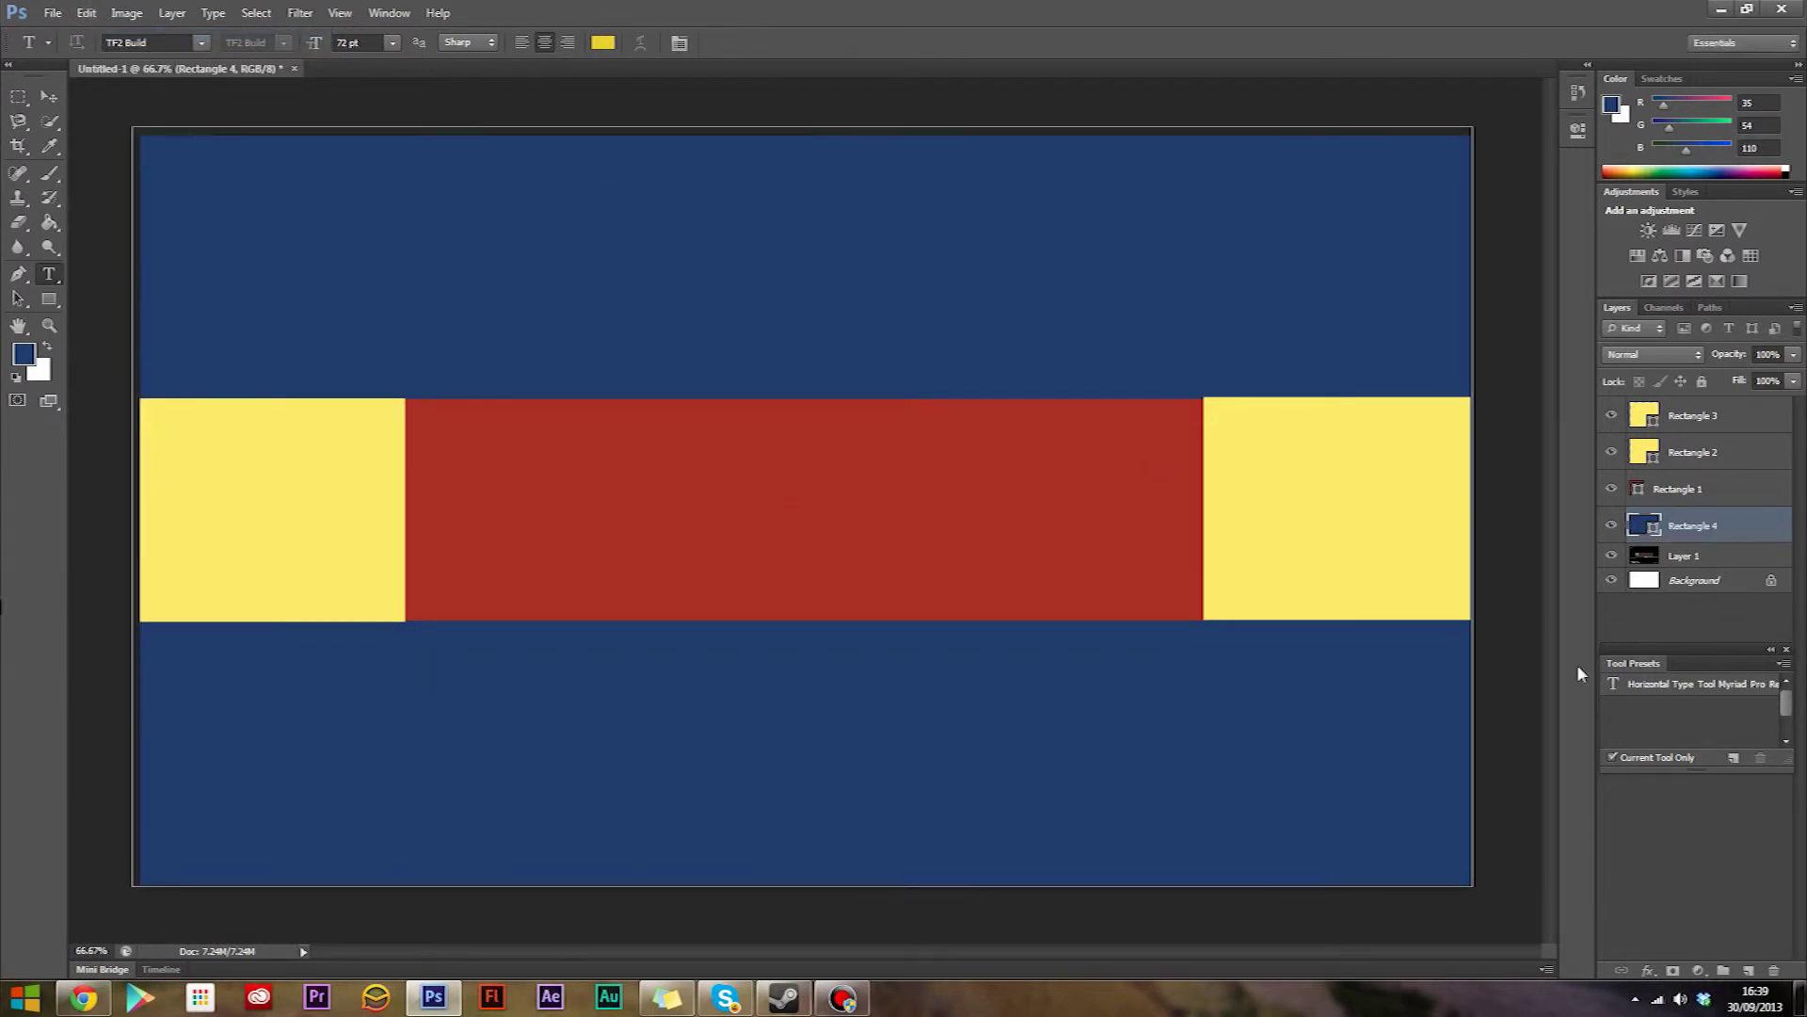
pyautogui.click(1679, 420)
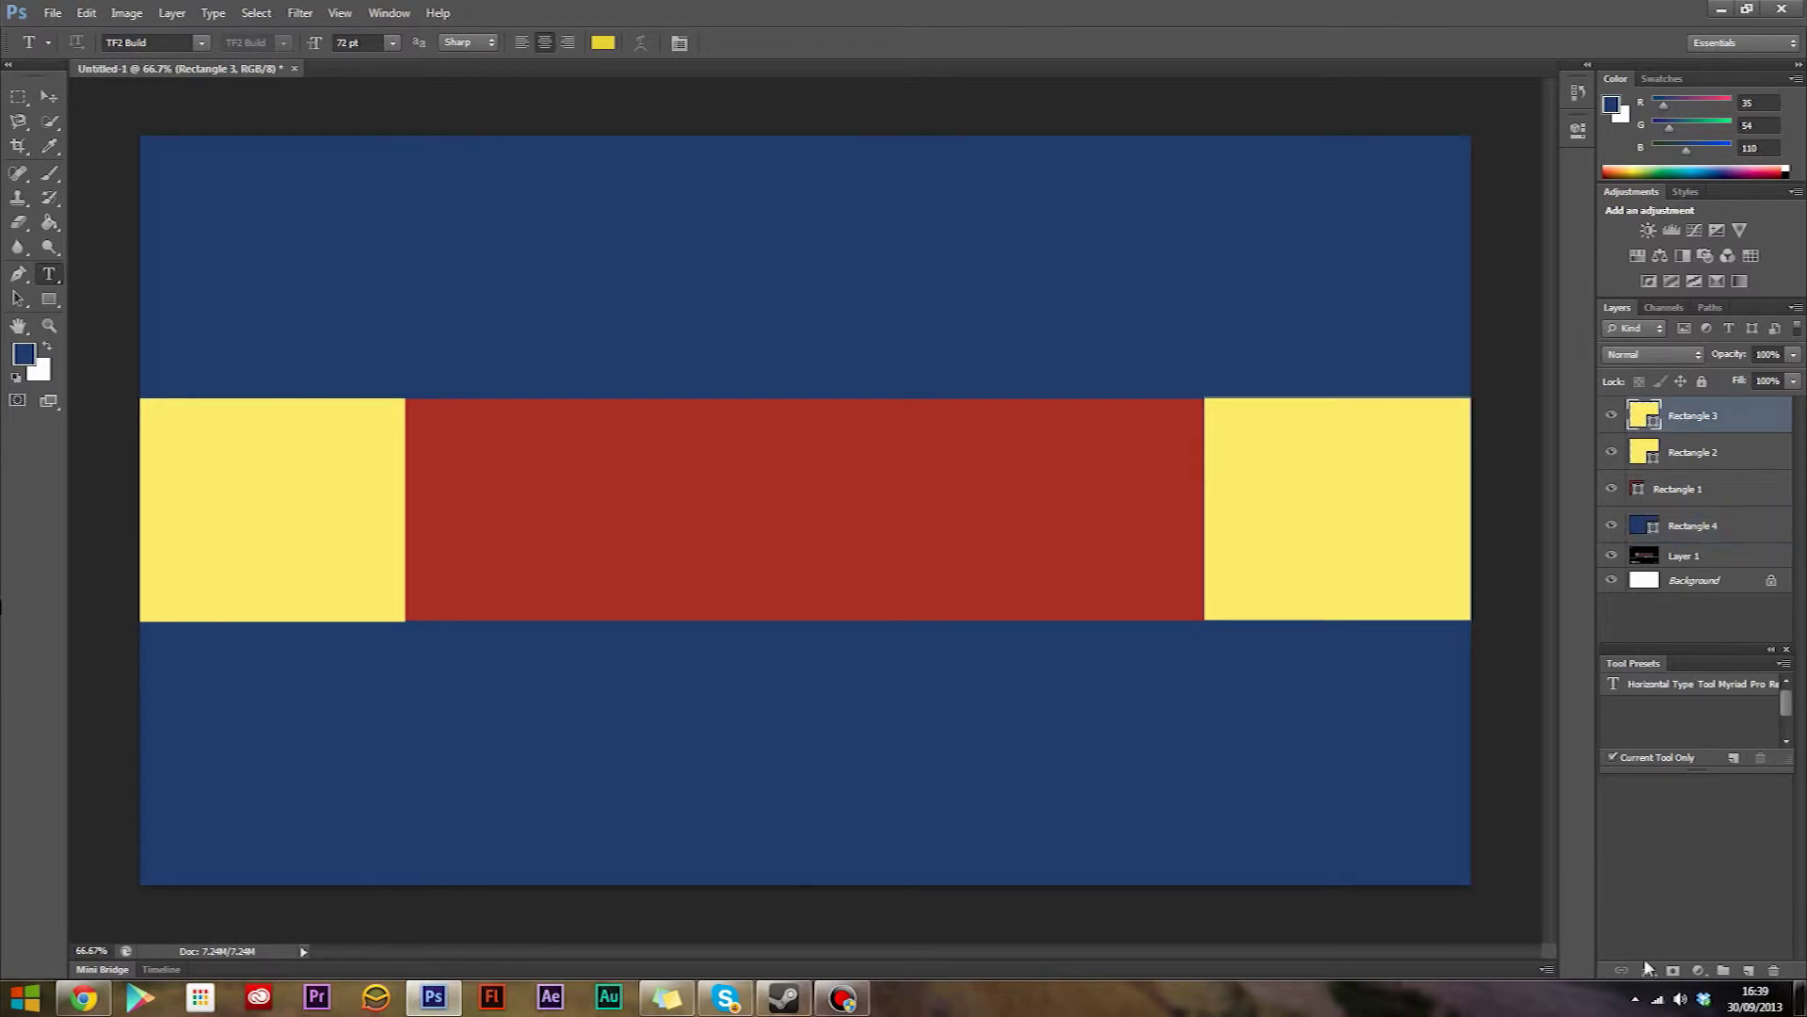
# Type GAMETECH in a text box across the red band, keeping the TF2 Build font.
pyautogui.click(1747, 970)
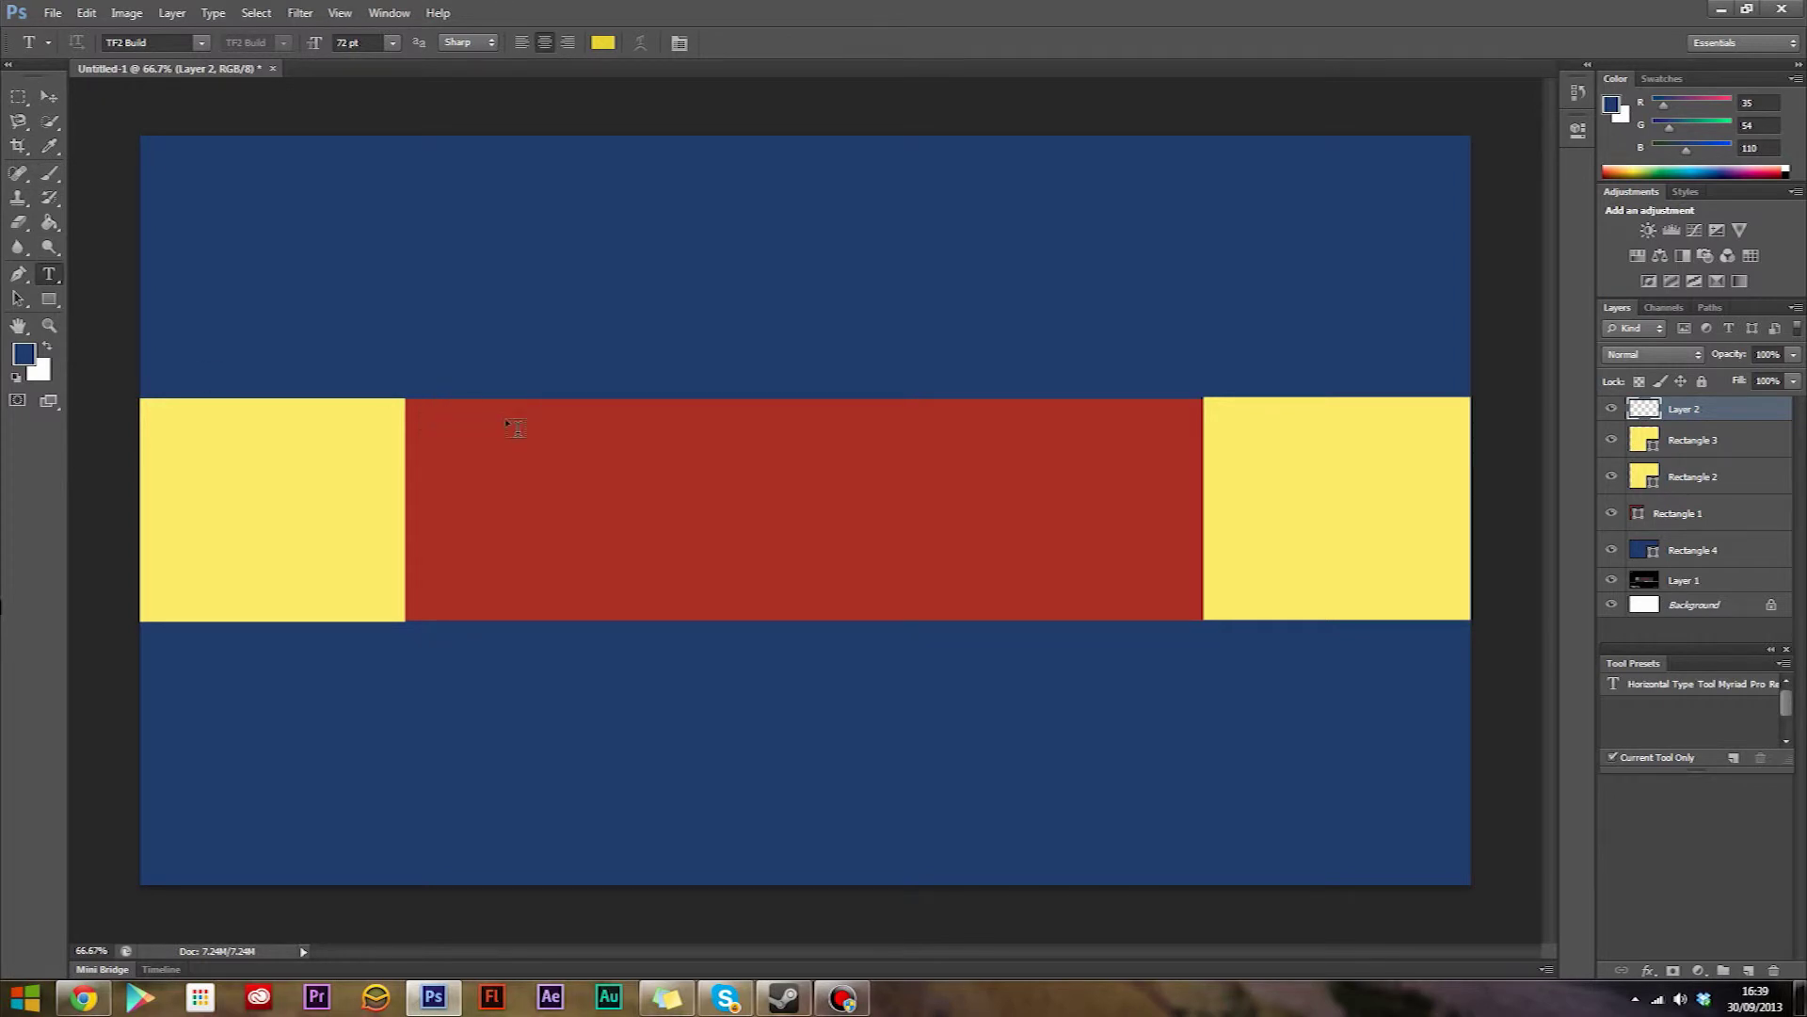
pyautogui.moveTo(417, 409); pyautogui.dragTo(1192, 521)
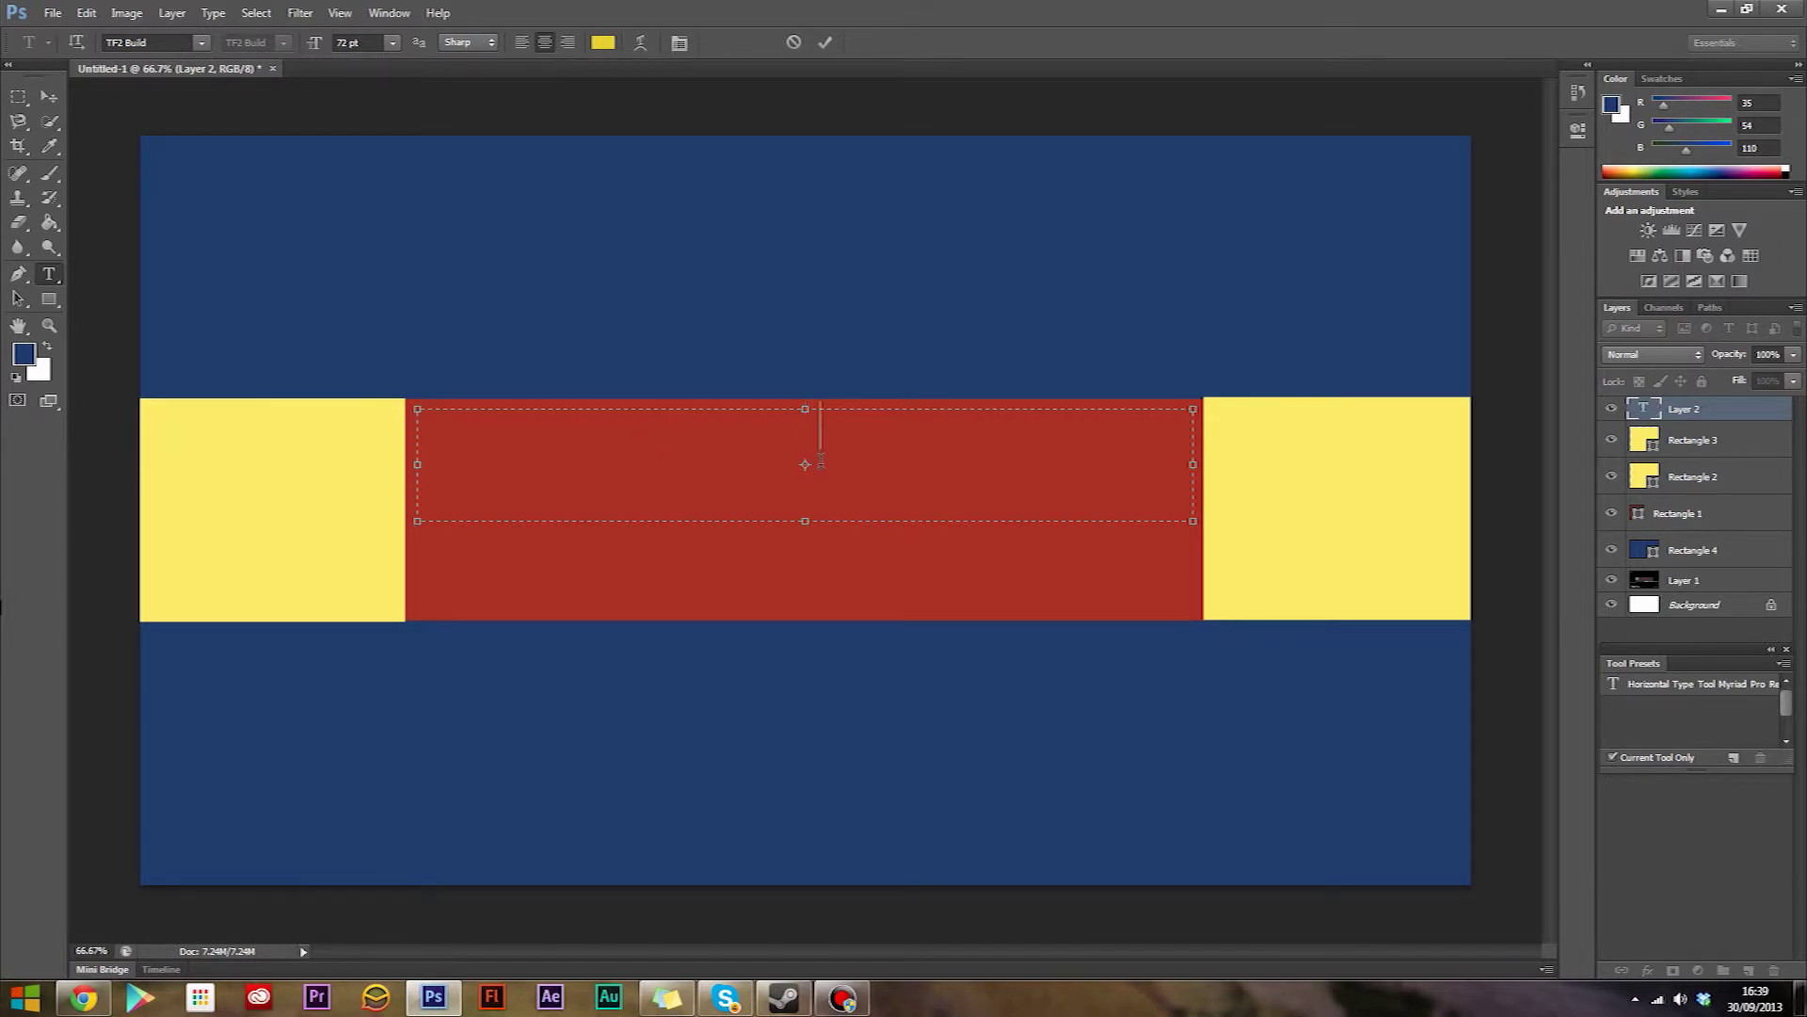
pyautogui.write('GAME')
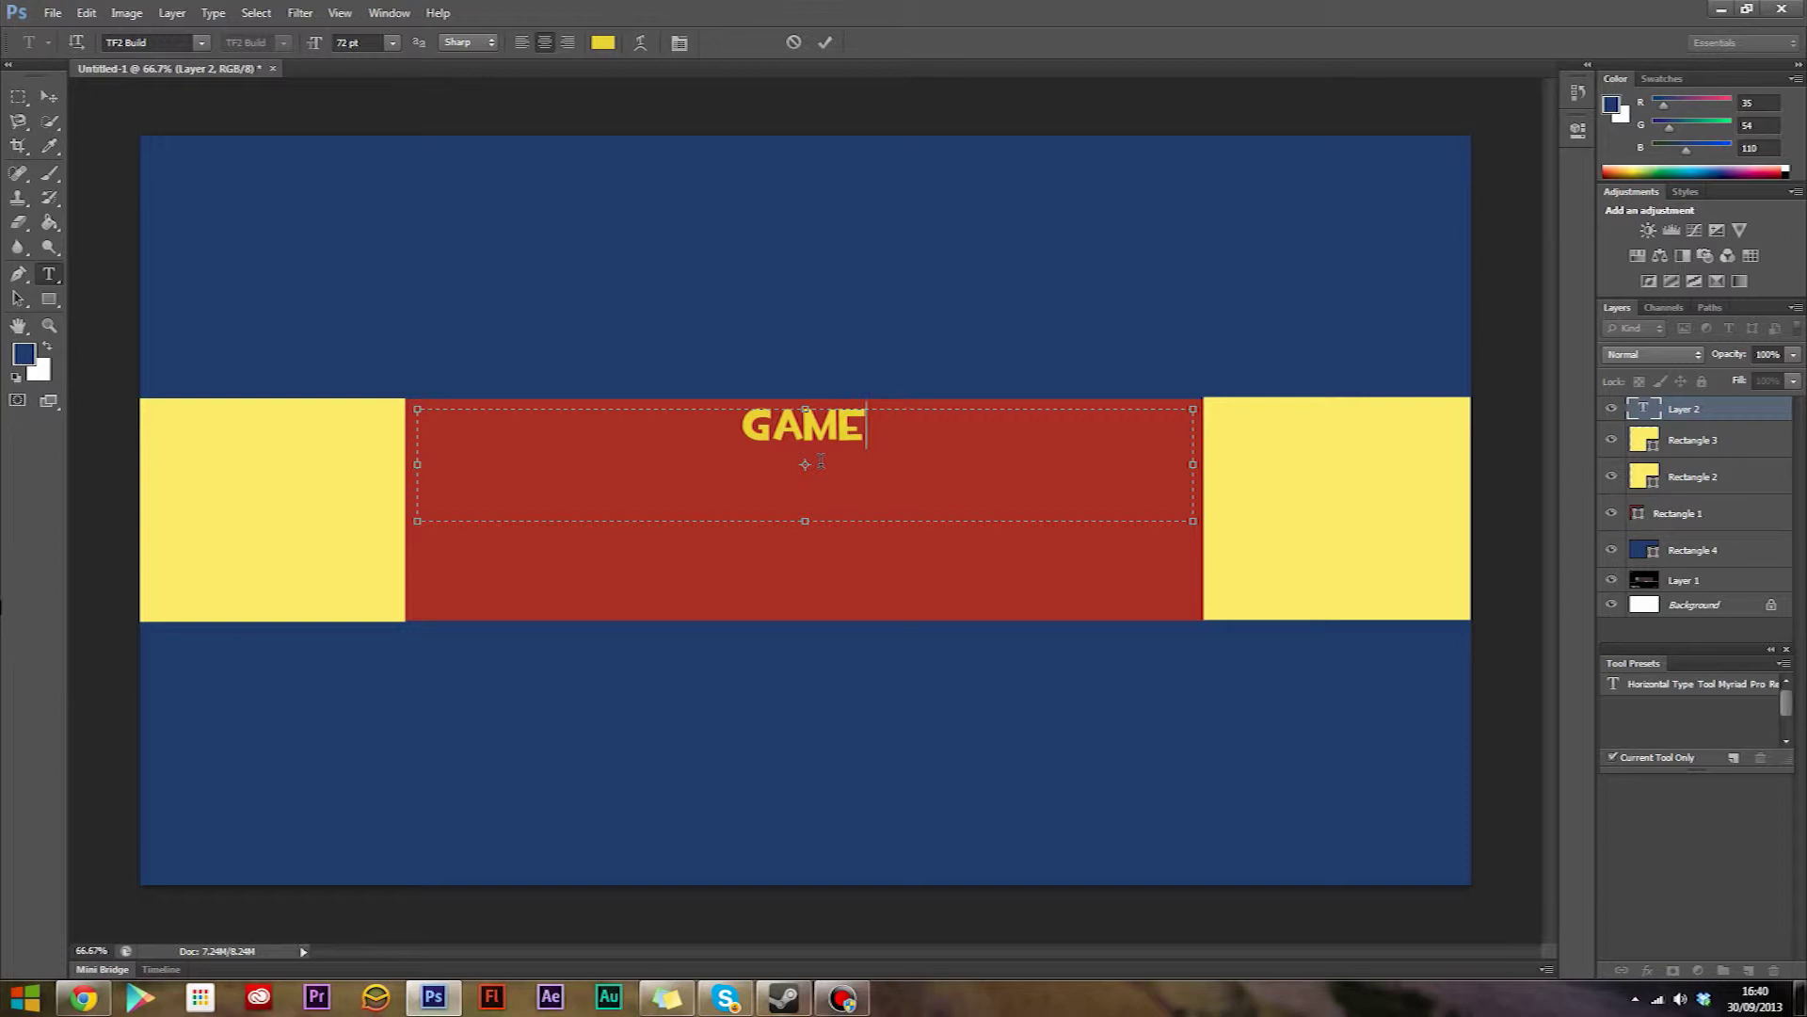
pyautogui.write('TECH')
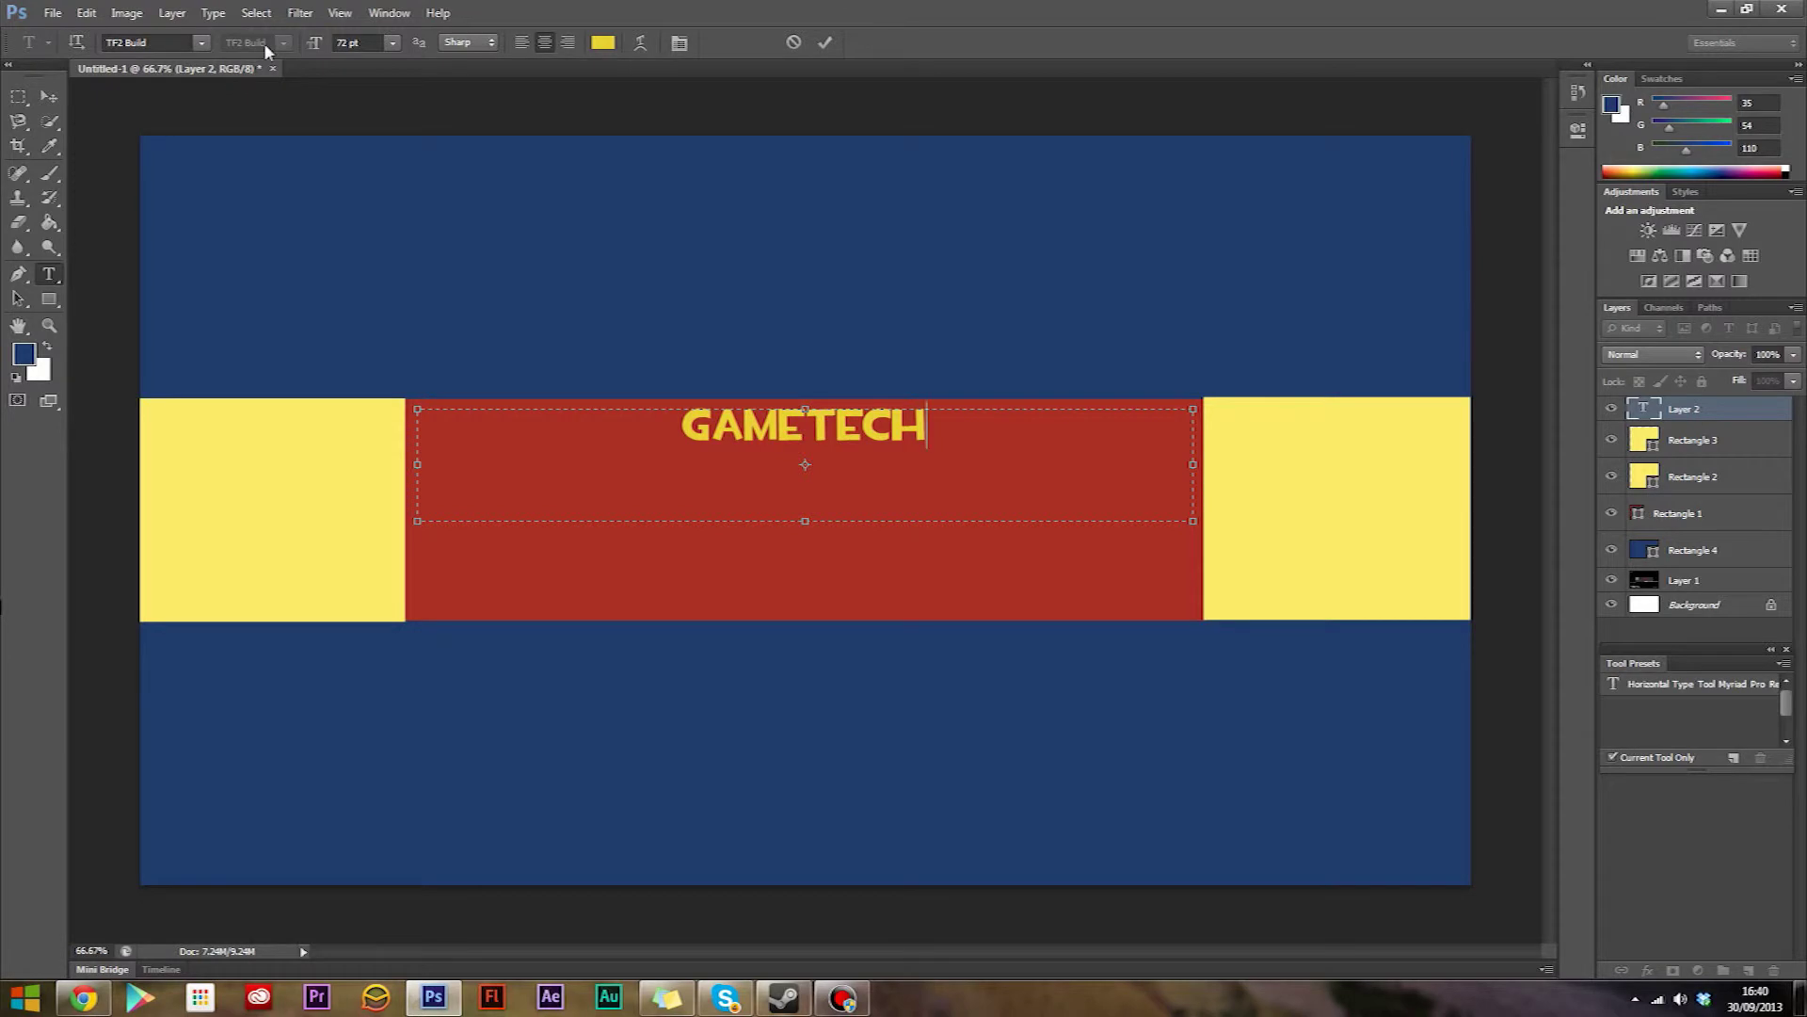
pyautogui.click(202, 42)
pyautogui.click(203, 42)
# Enlarge the GAMETECH text from 72 pt to 130 pt.
pyautogui.moveTo(939, 428); pyautogui.dragTo(662, 404)
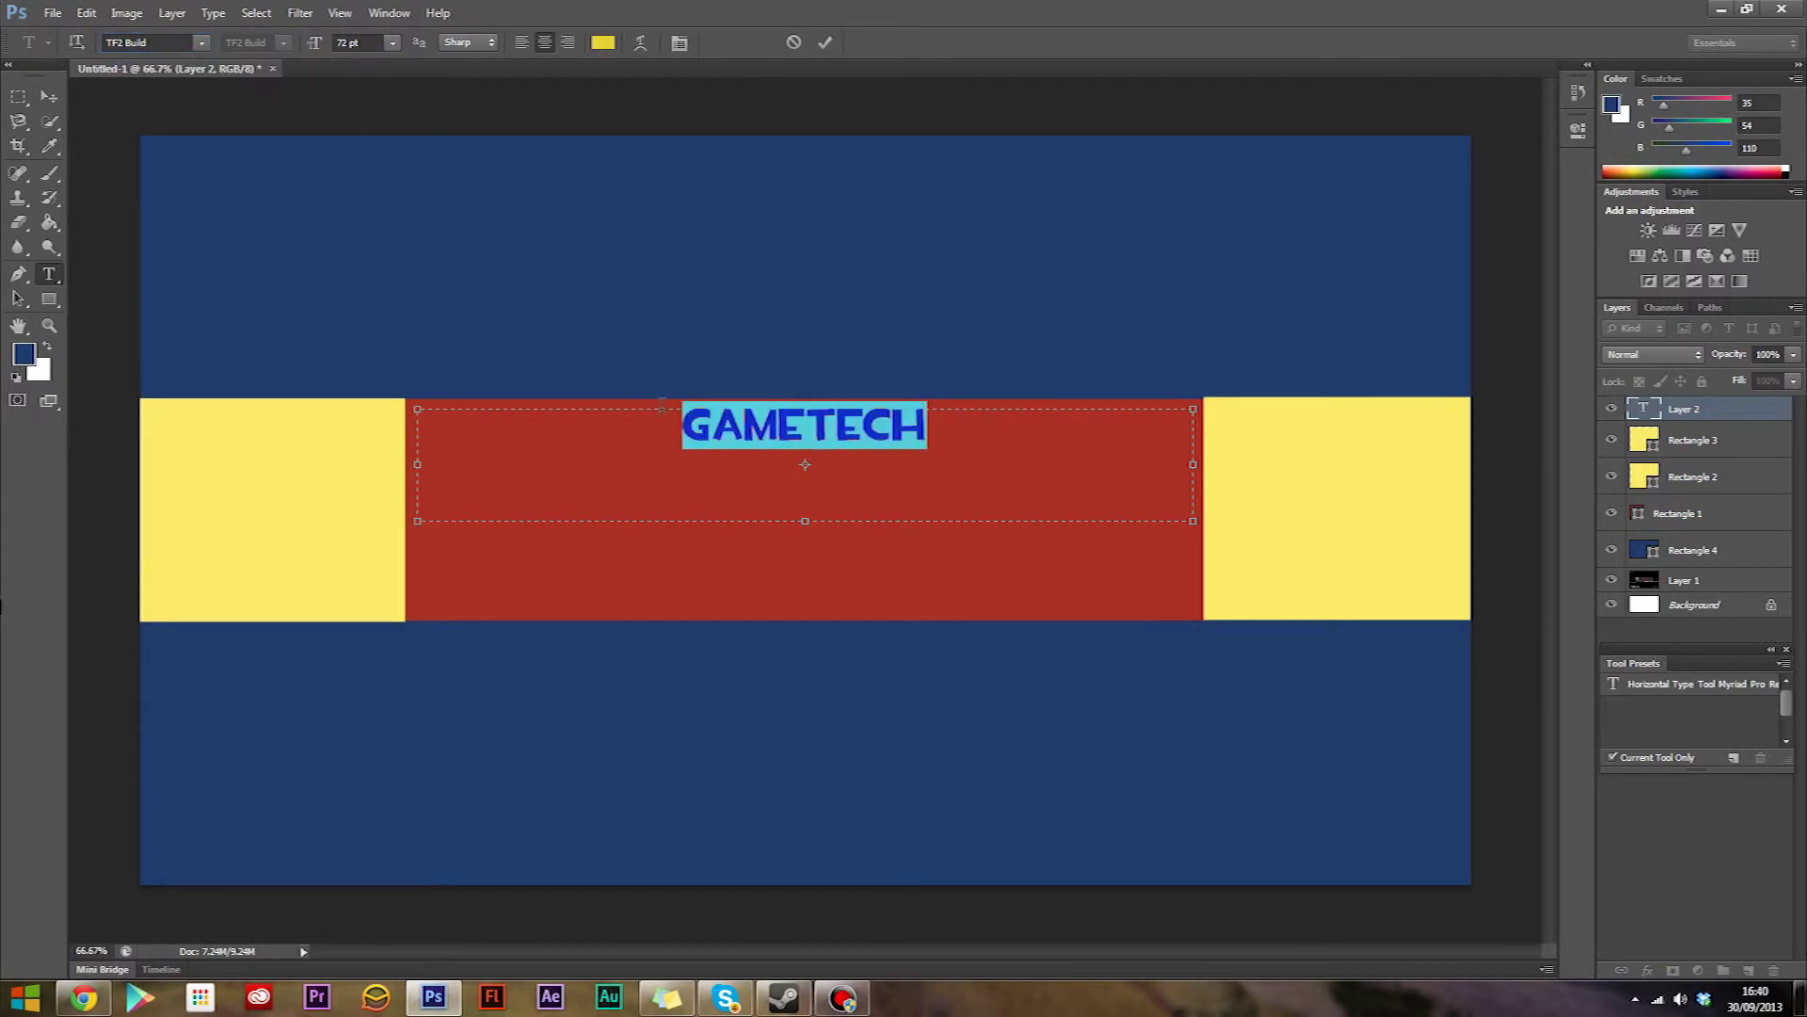
pyautogui.click(394, 47)
pyautogui.click(393, 48)
pyautogui.press('BackSpace')
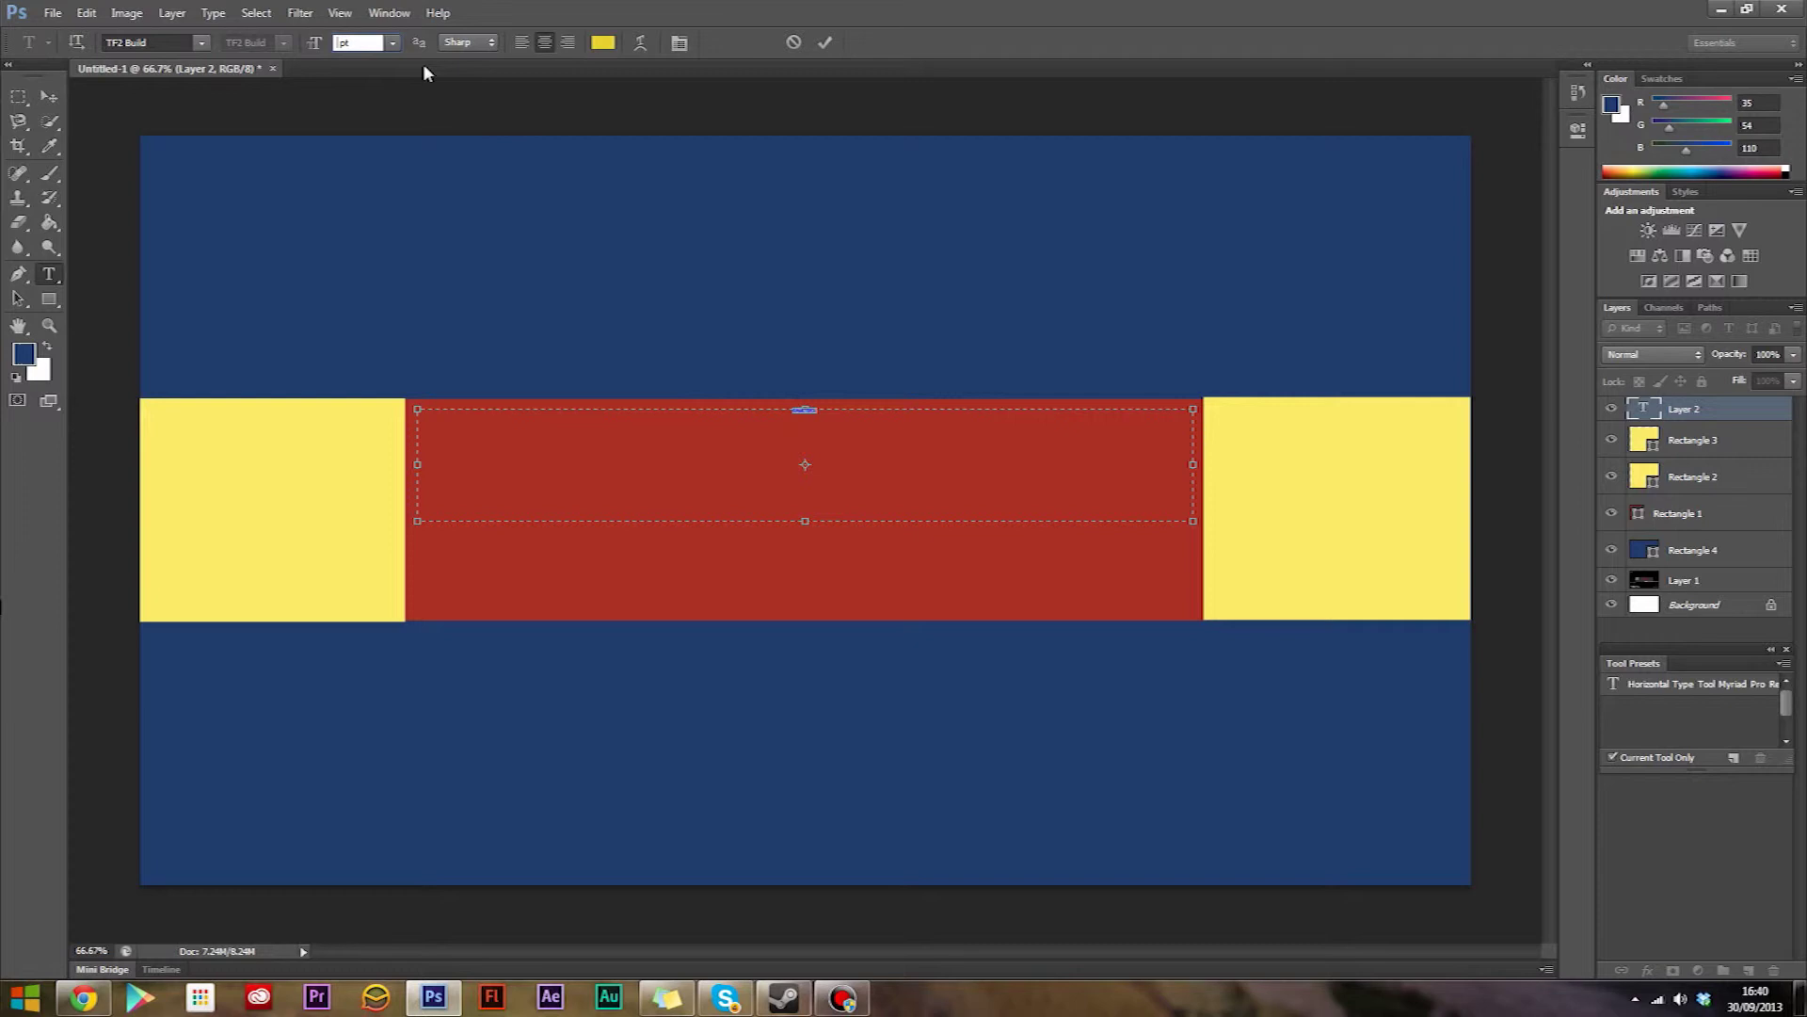
pyautogui.write('100')
pyautogui.press('BackSpace')
pyautogui.press('BackSpace')
pyautogui.press('BackSpace')
pyautogui.write('130')
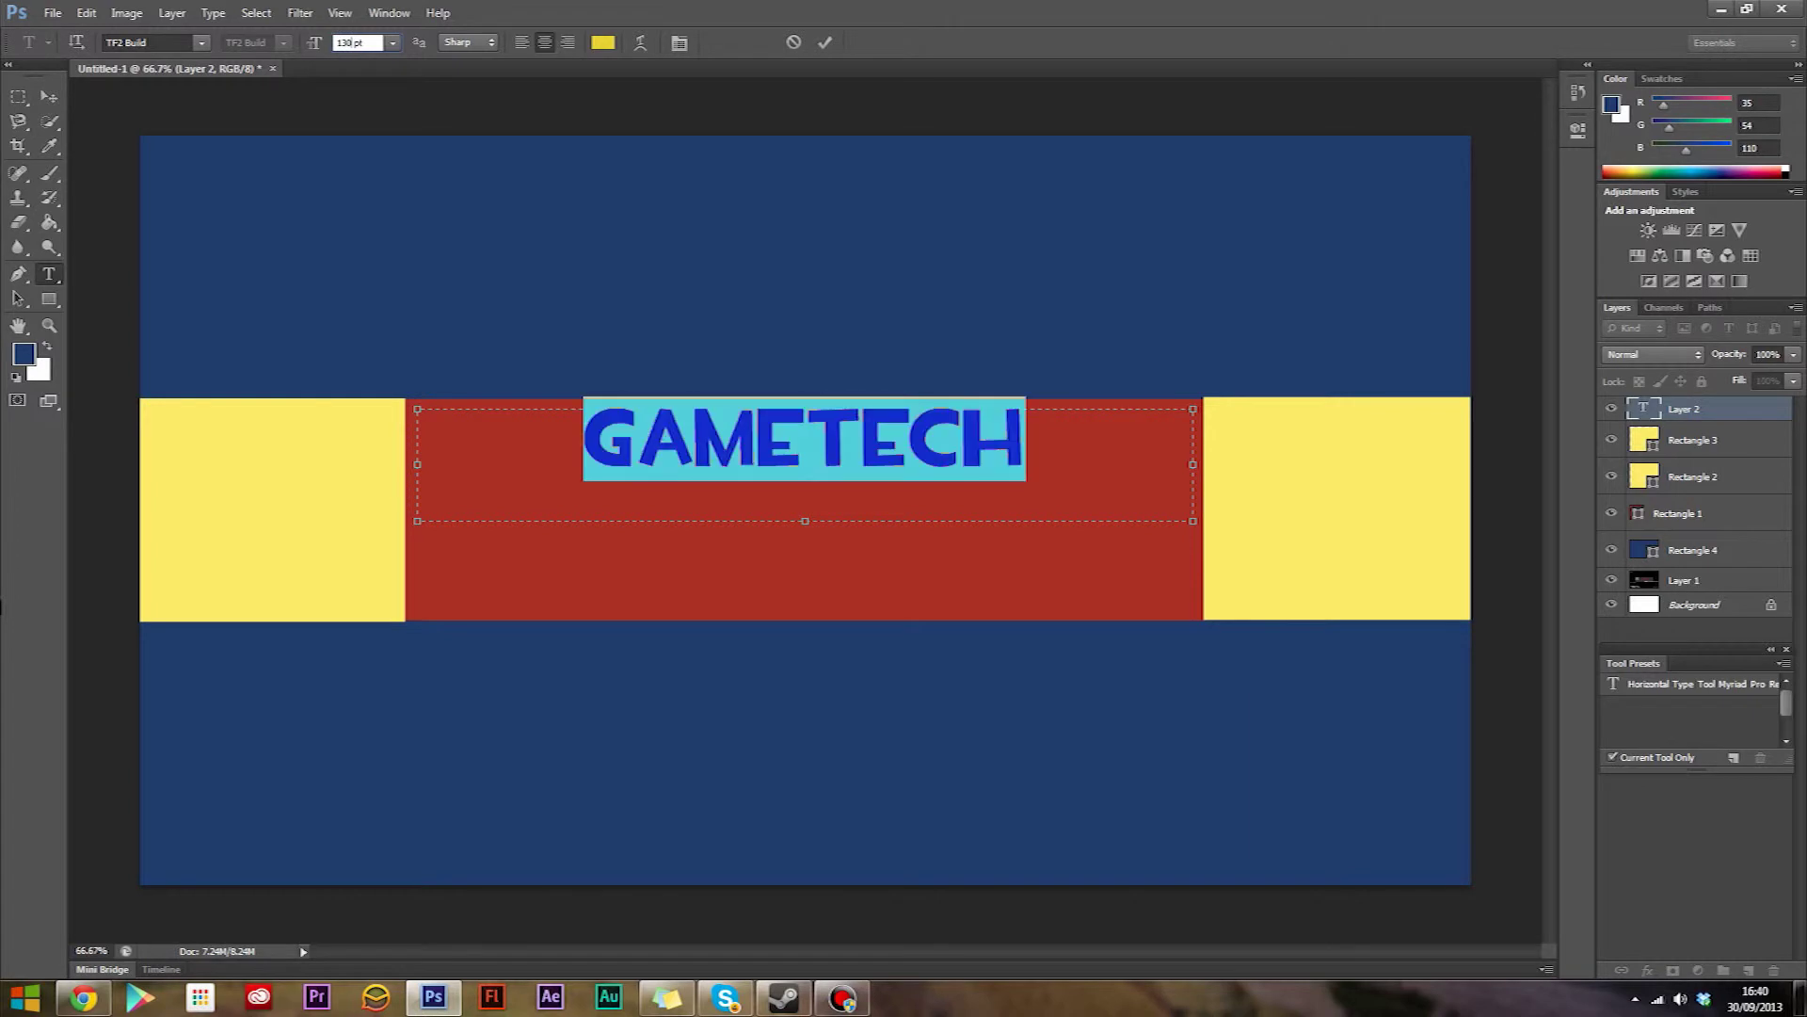
# Commit the title and try Stroke and Drop Shadow in its Blending Options.
pyautogui.click(49, 96)
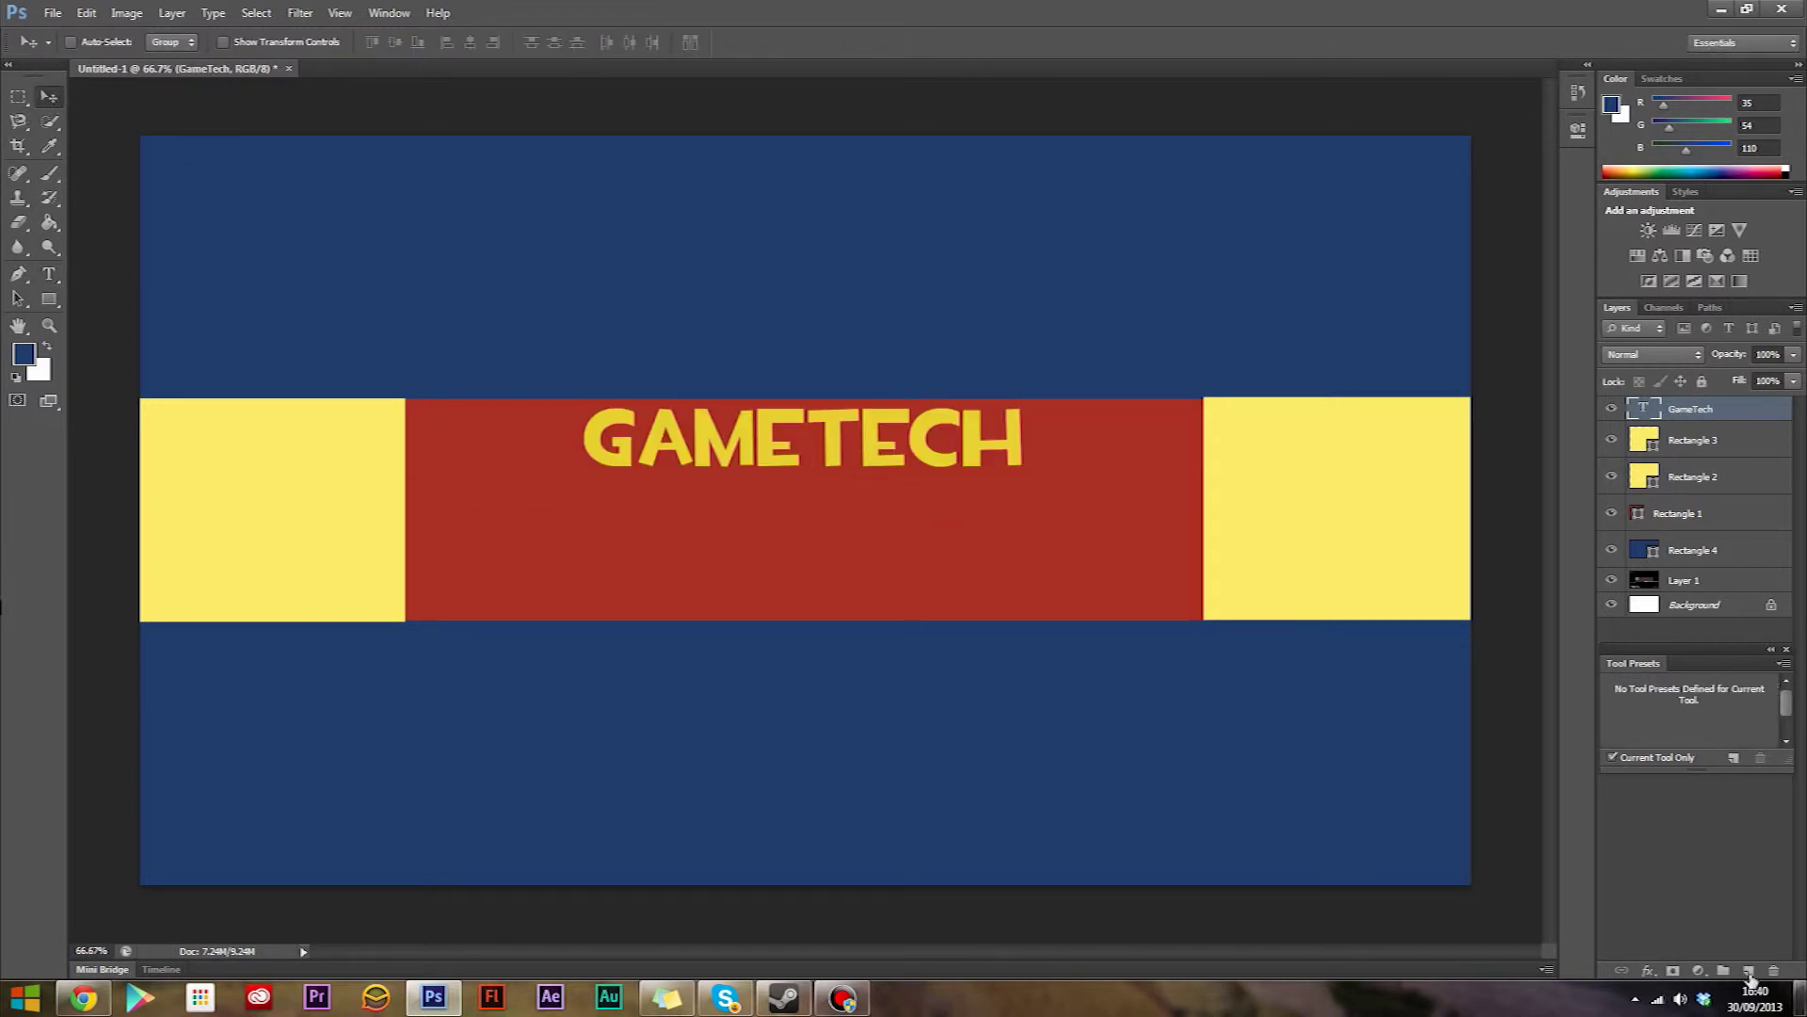
pyautogui.click(1648, 972)
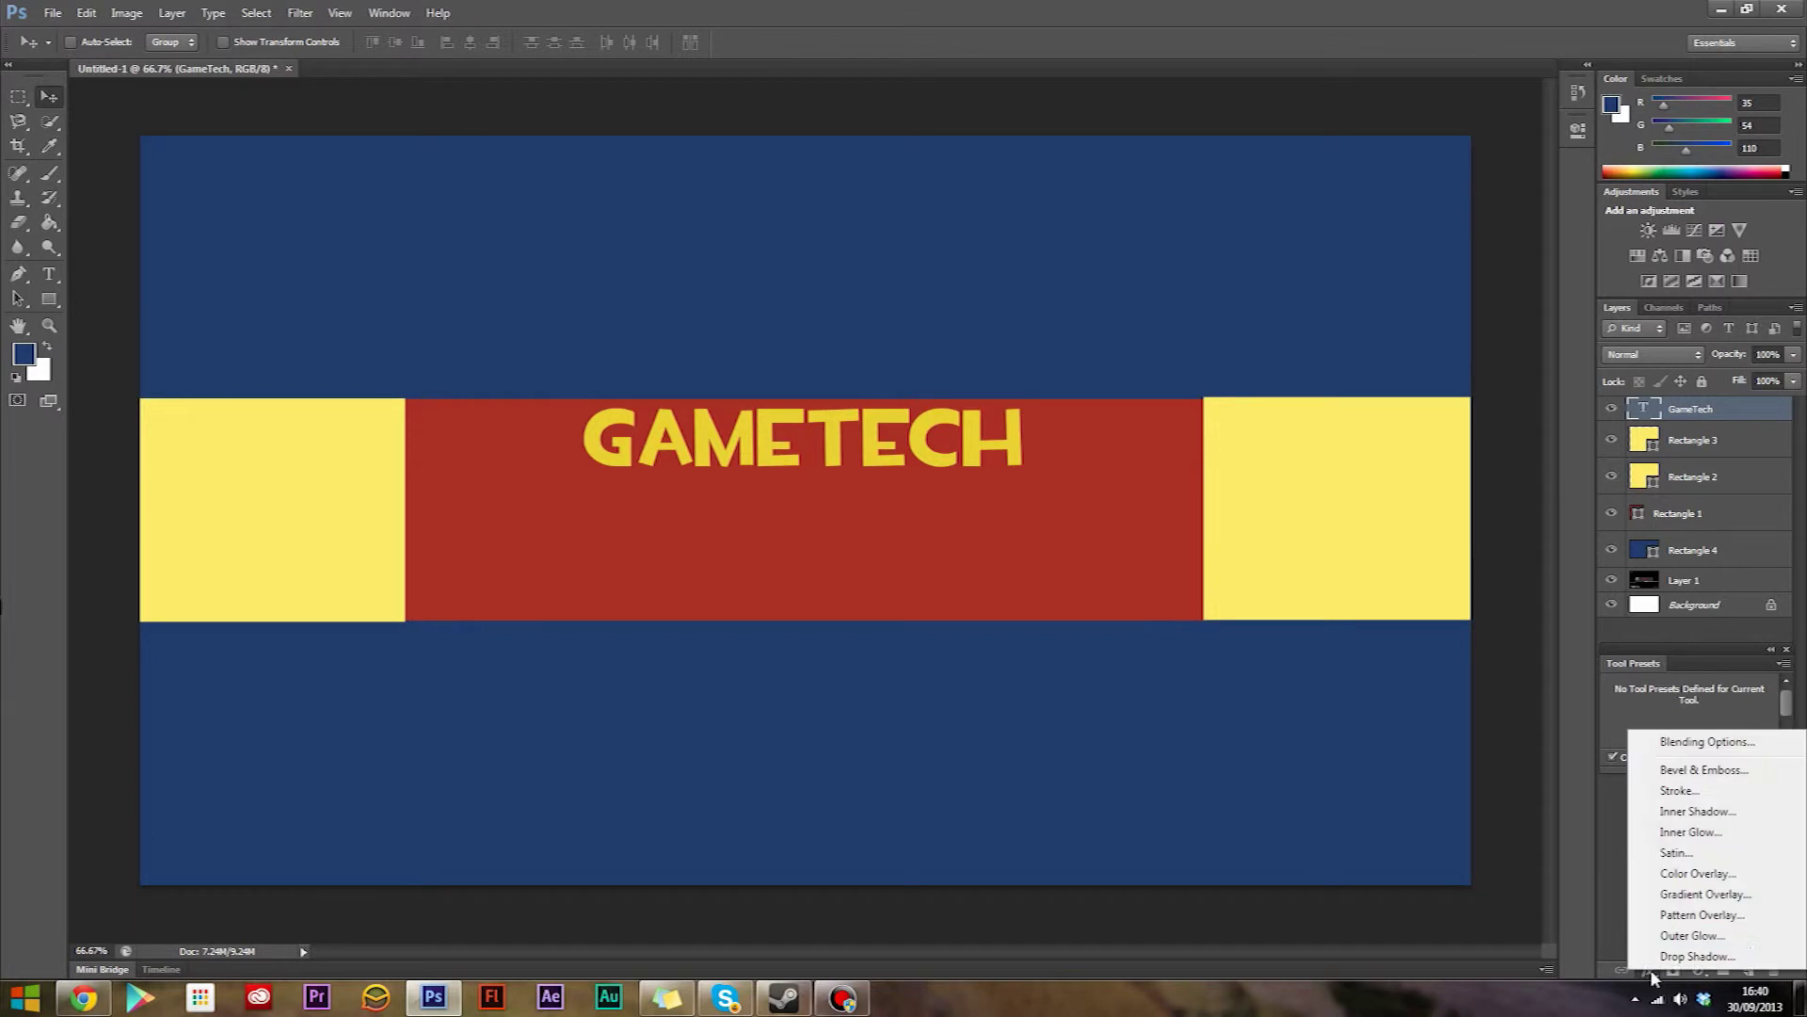
pyautogui.click(1700, 743)
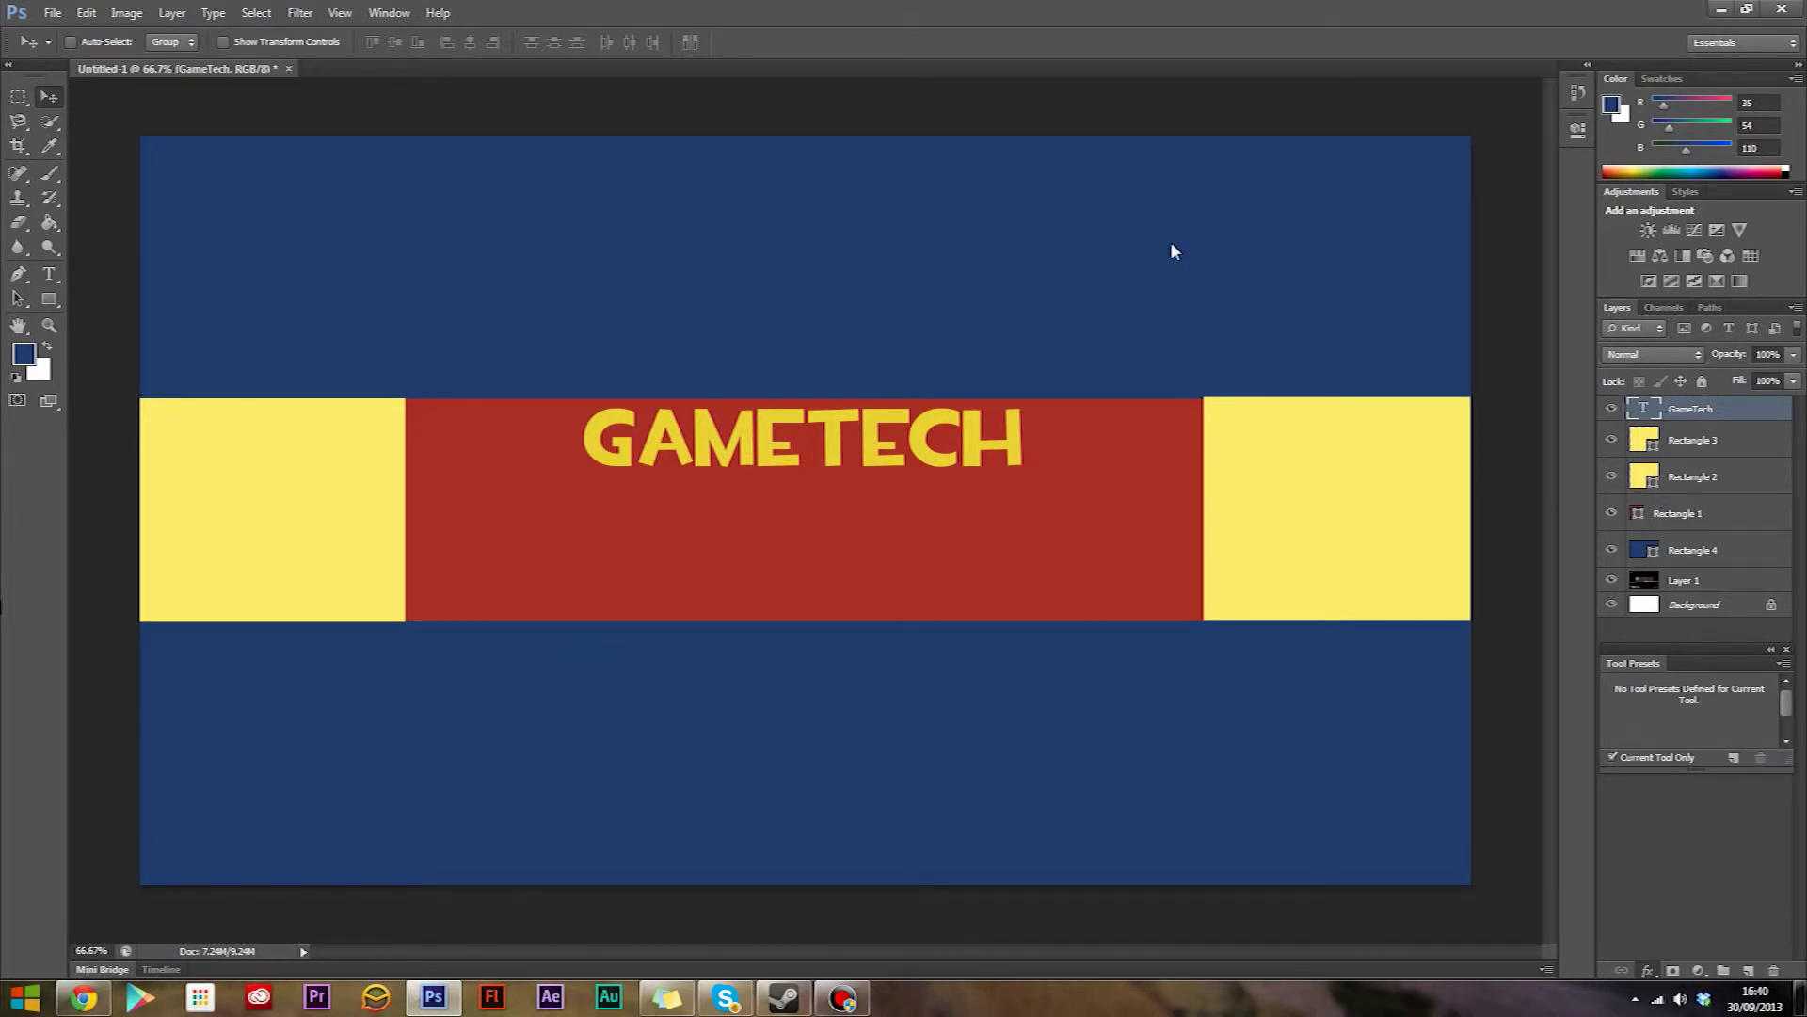
pyautogui.moveTo(1258, 416); pyautogui.dragTo(770, 306)
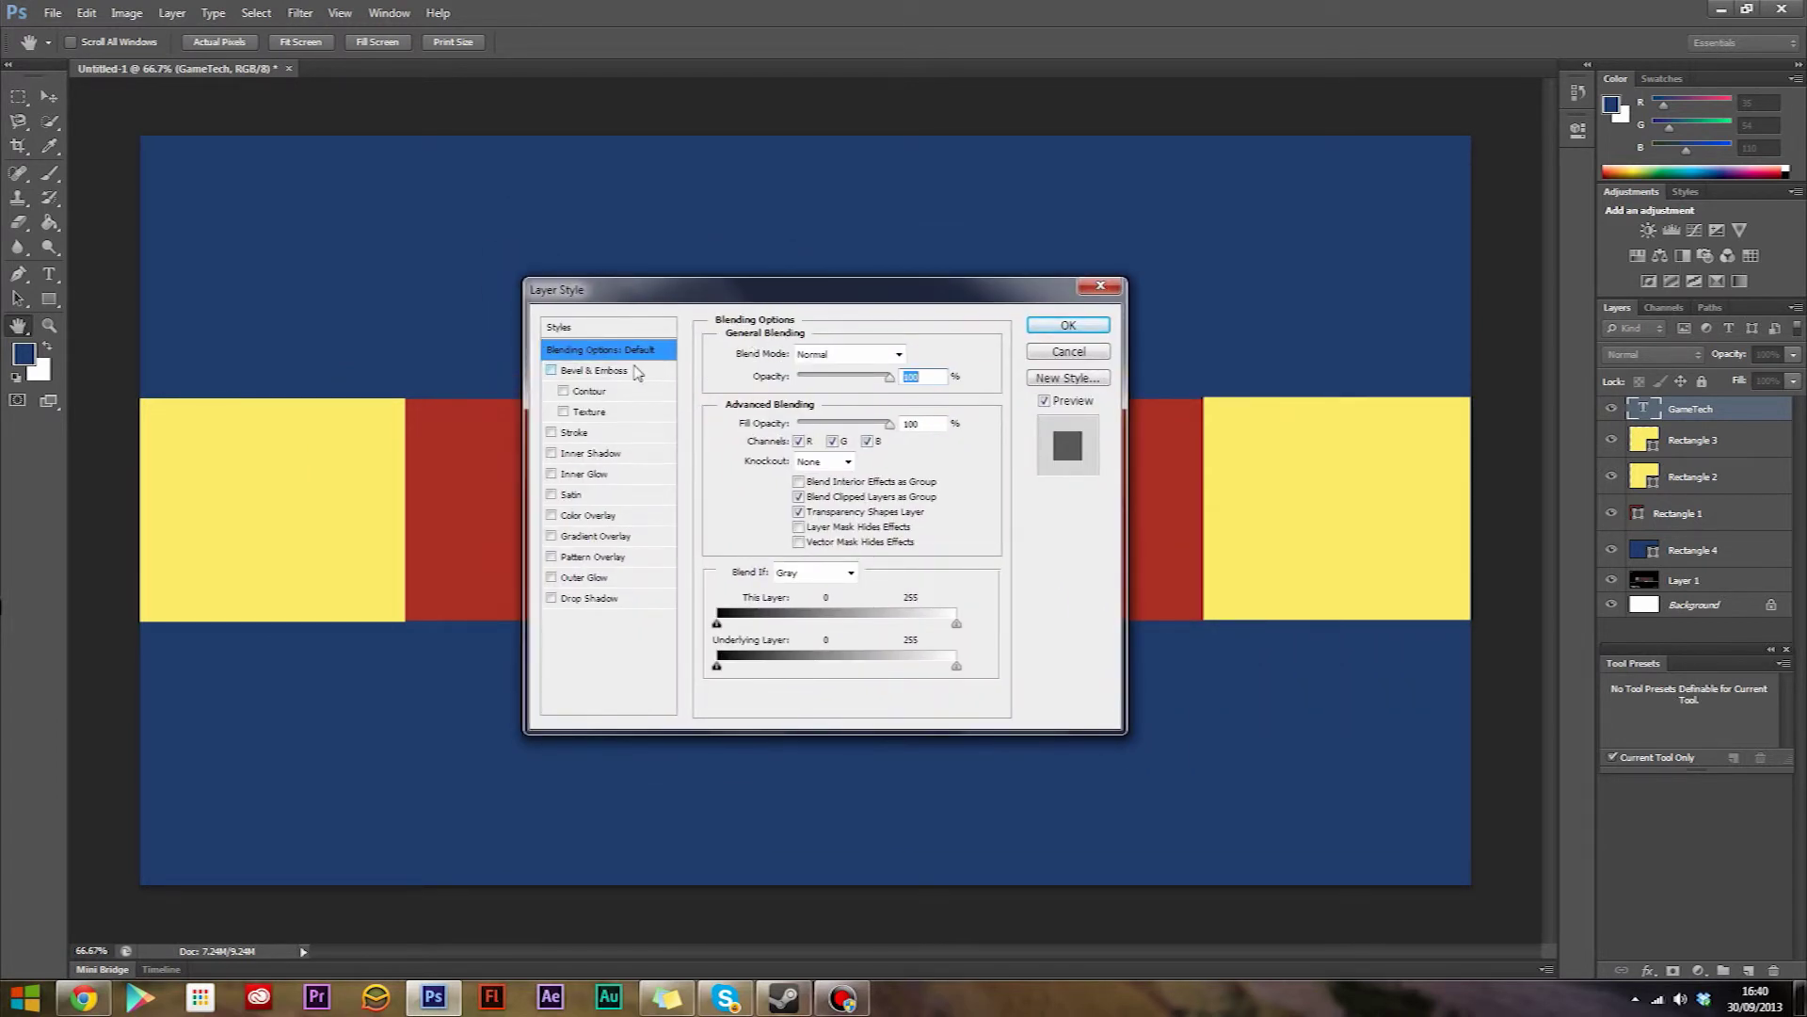
pyautogui.moveTo(690, 292)
pyautogui.mouseDown()
pyautogui.moveTo(1073, 304)
pyautogui.moveTo(1259, 268)
pyautogui.mouseUp()
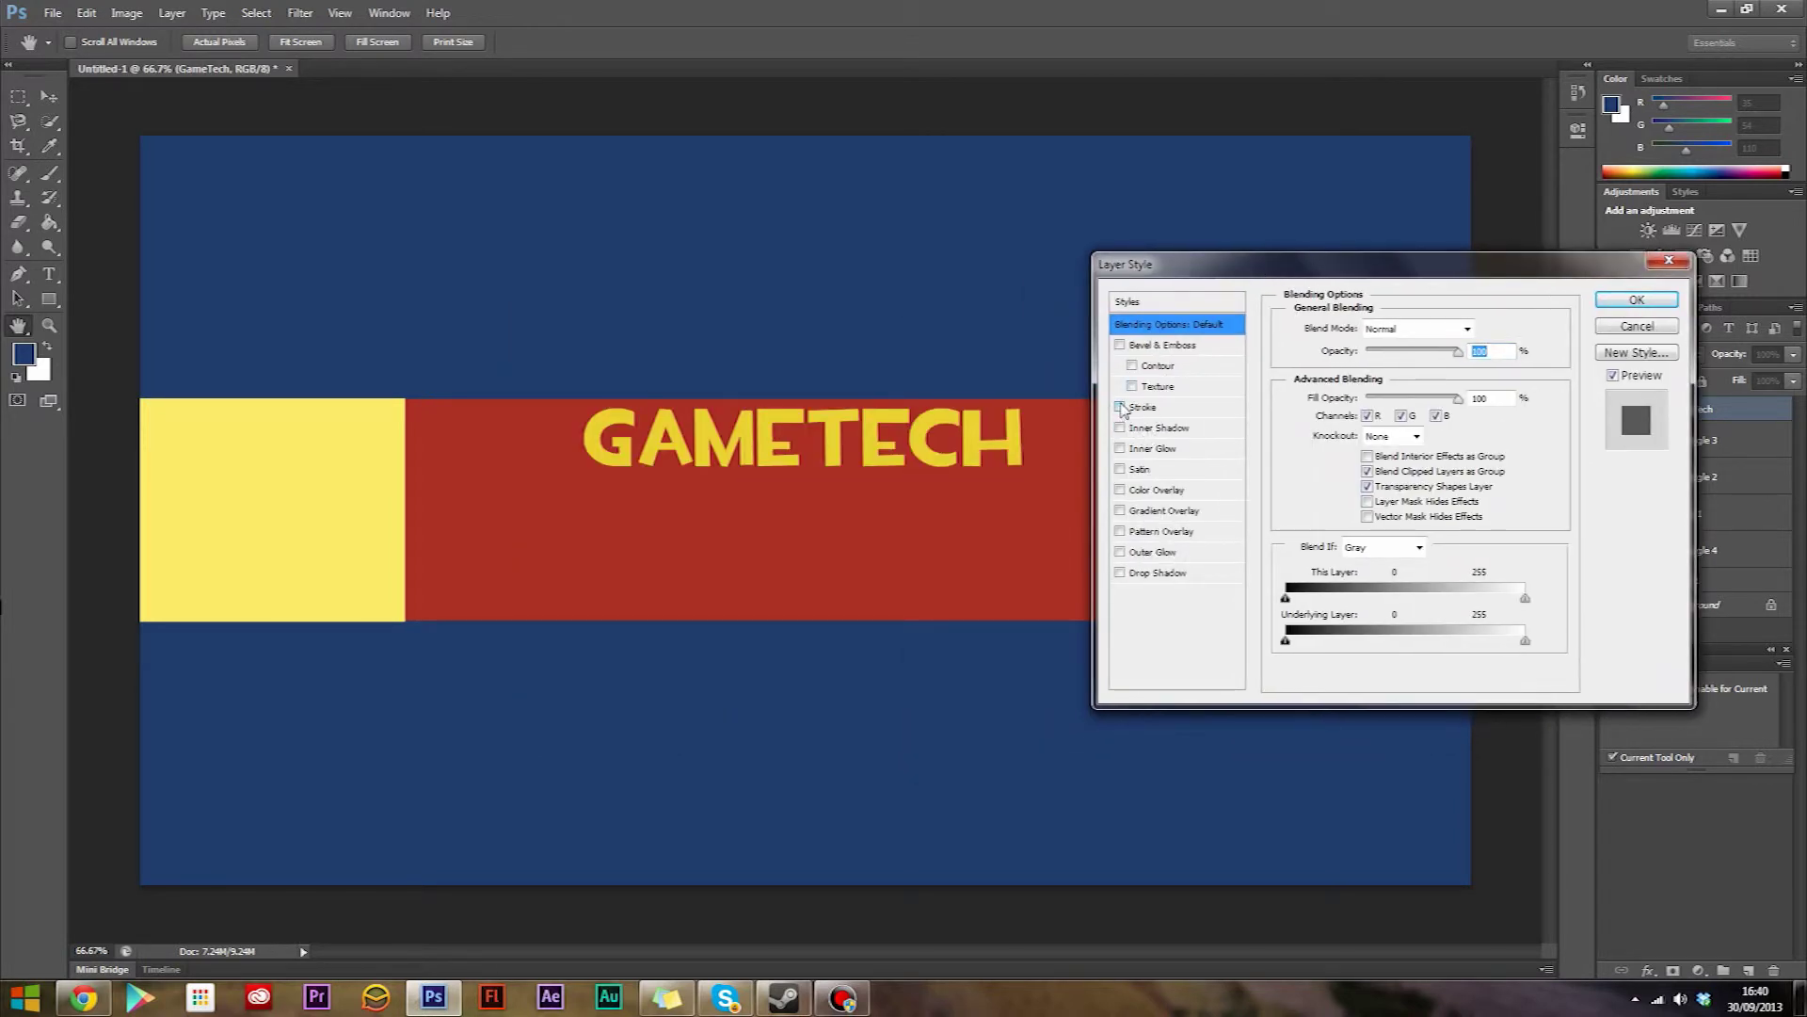
pyautogui.click(1120, 408)
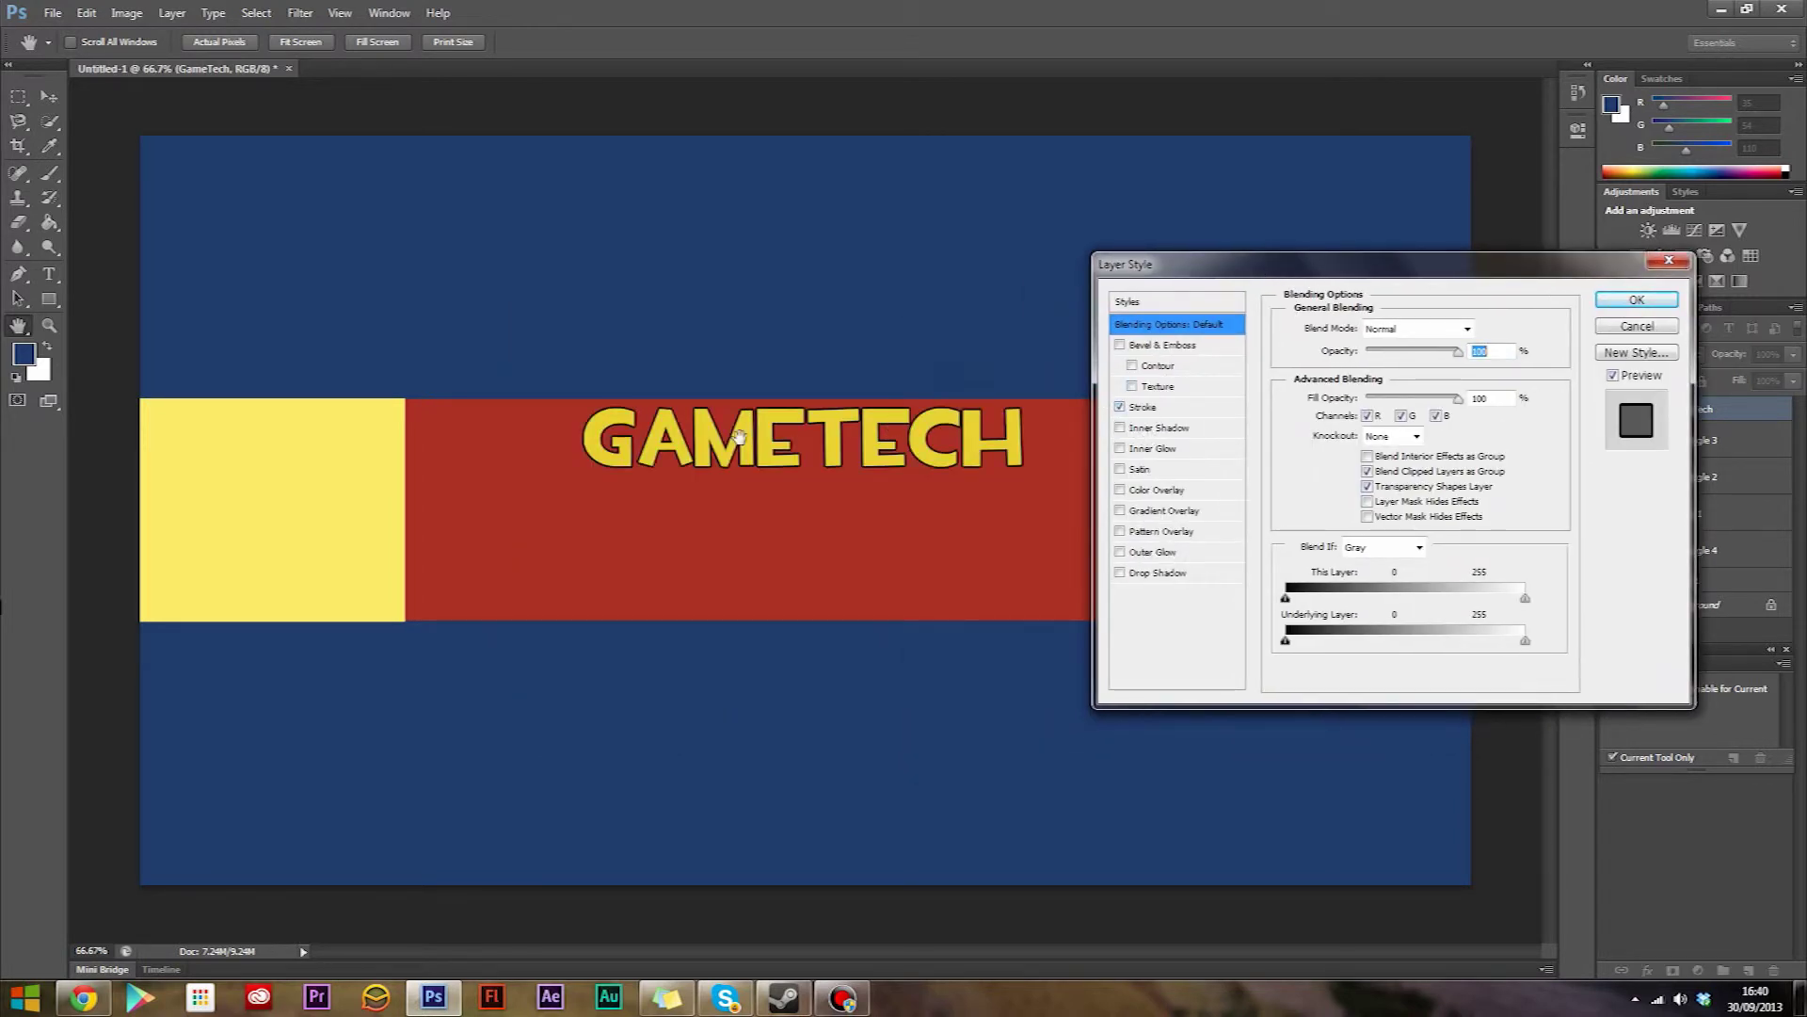
pyautogui.click(1120, 573)
pyautogui.click(1156, 573)
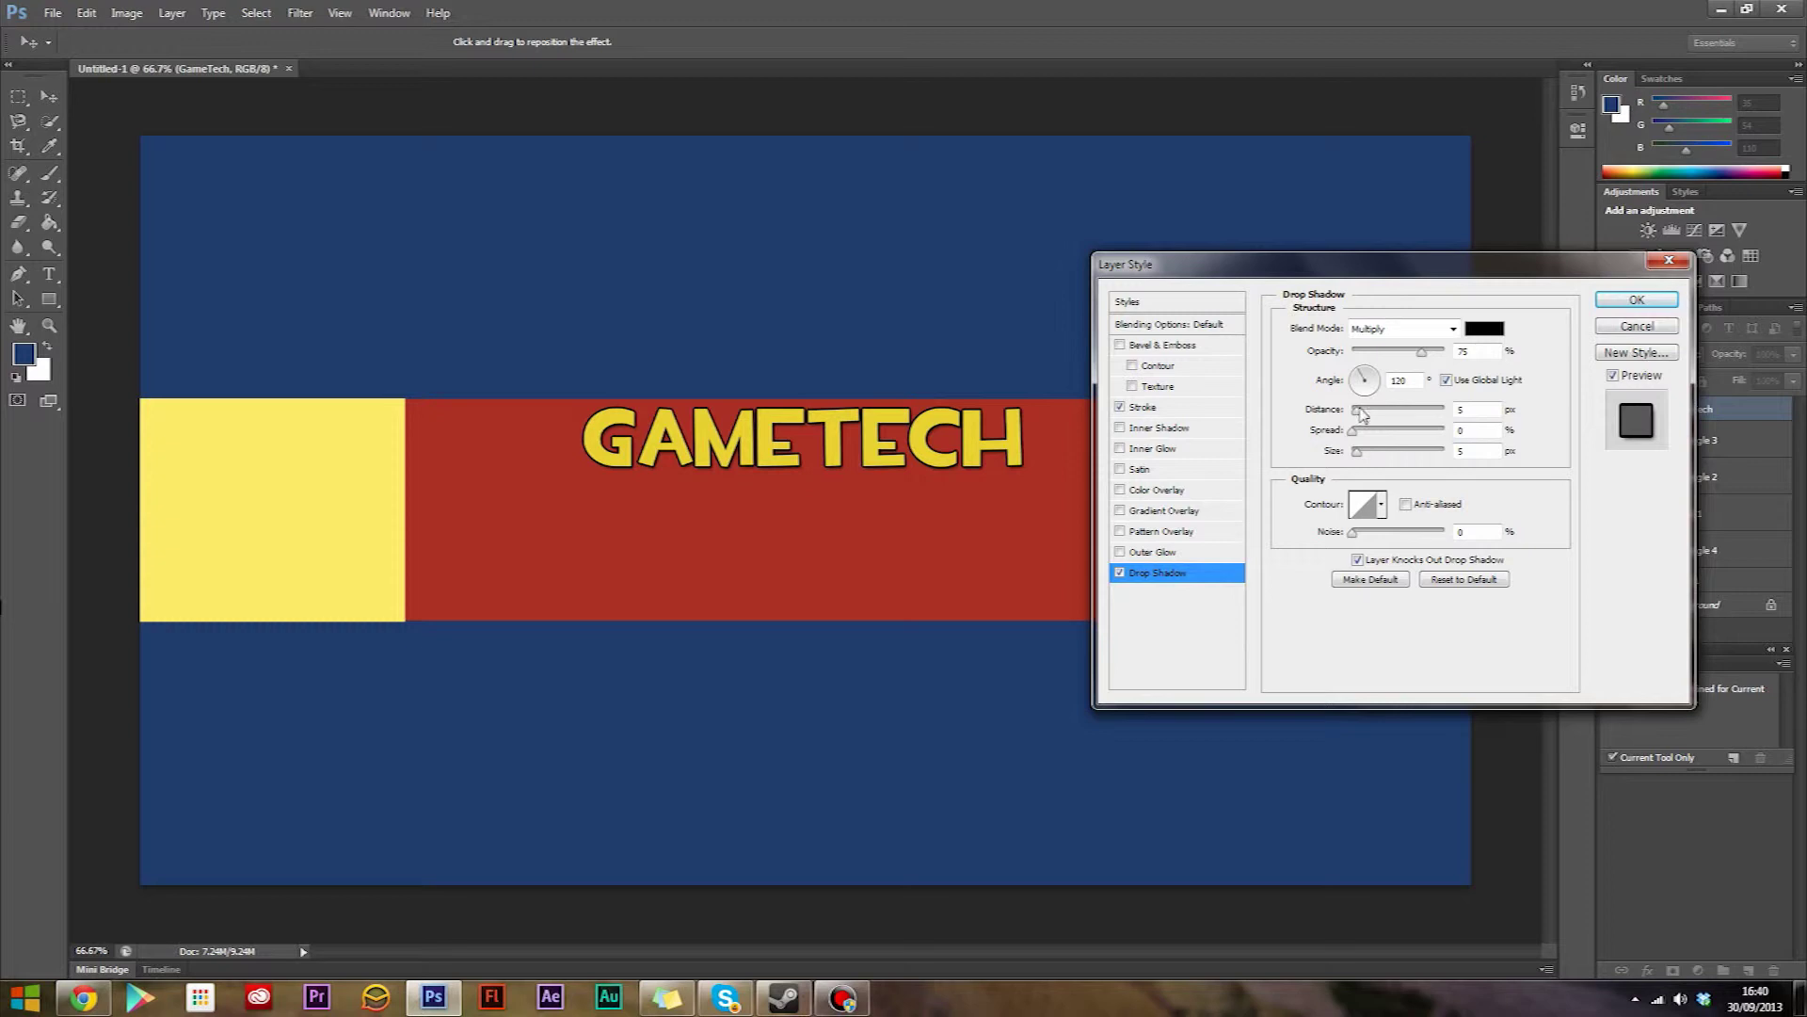
# Try a shadow spread of 100 with slightly more distance, then close Layer Style without applying.
pyautogui.moveTo(1352, 435); pyautogui.dragTo(1495, 439)
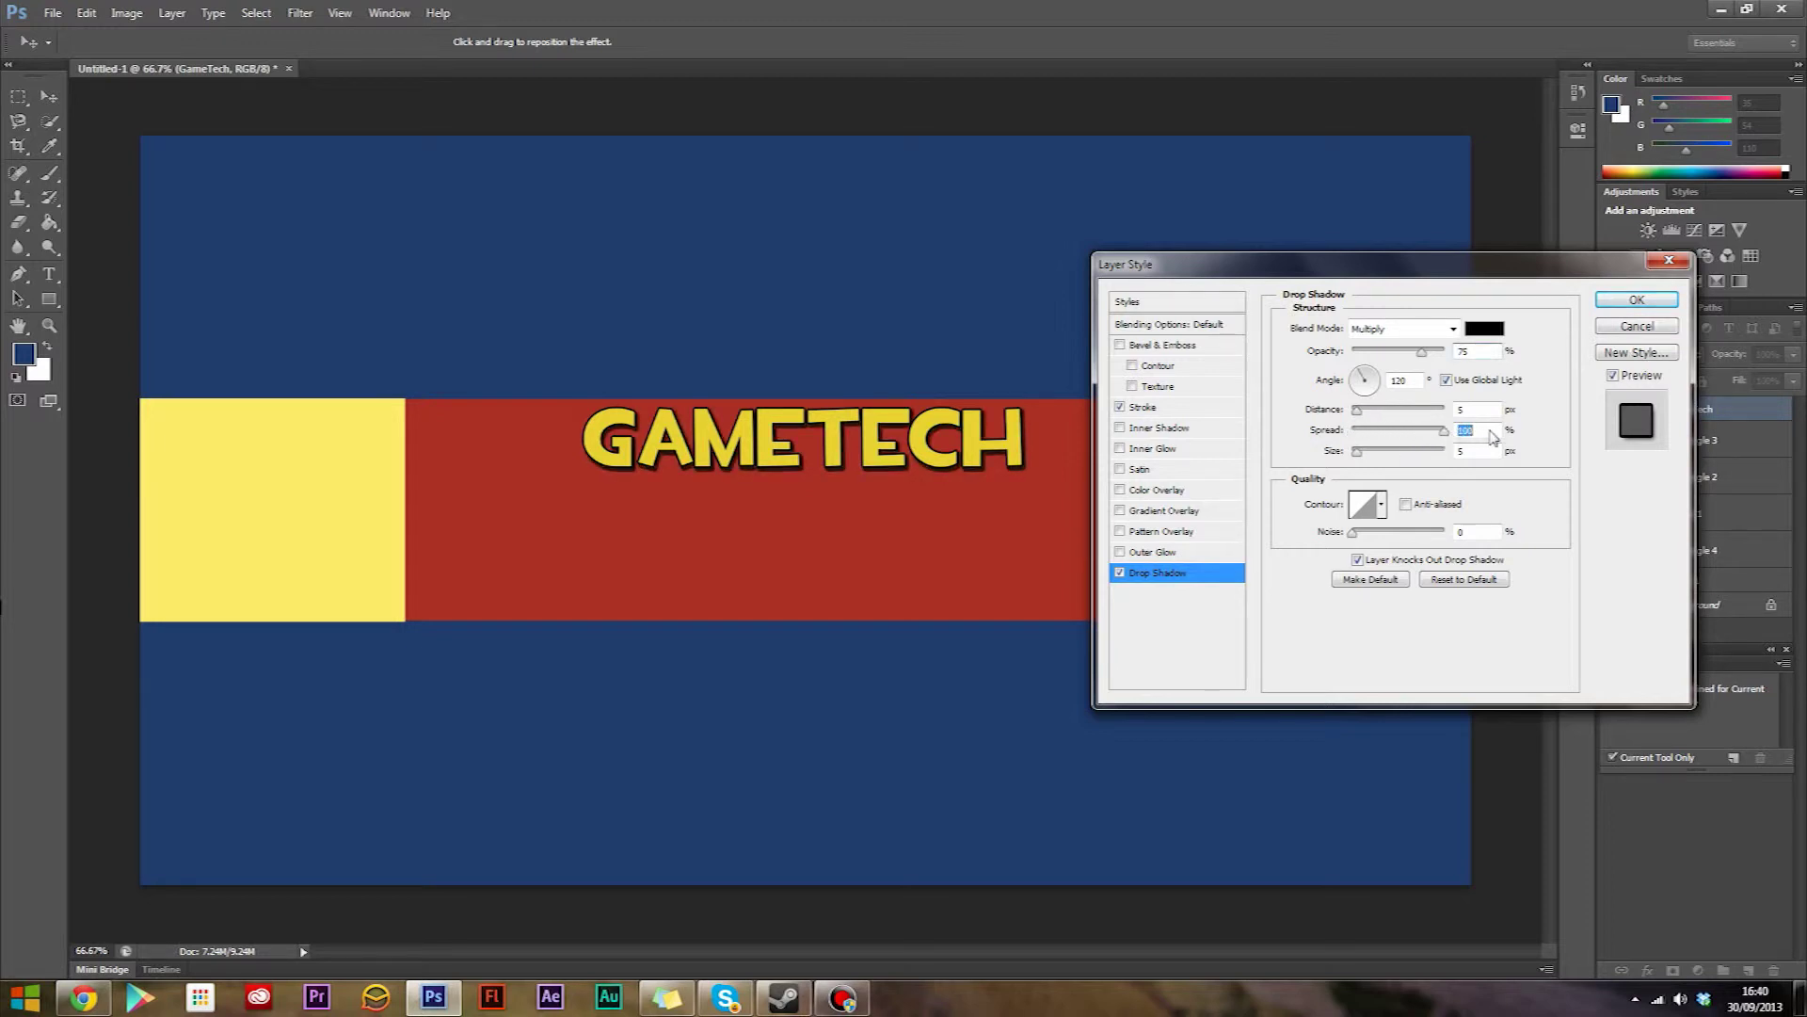
pyautogui.click(1358, 456)
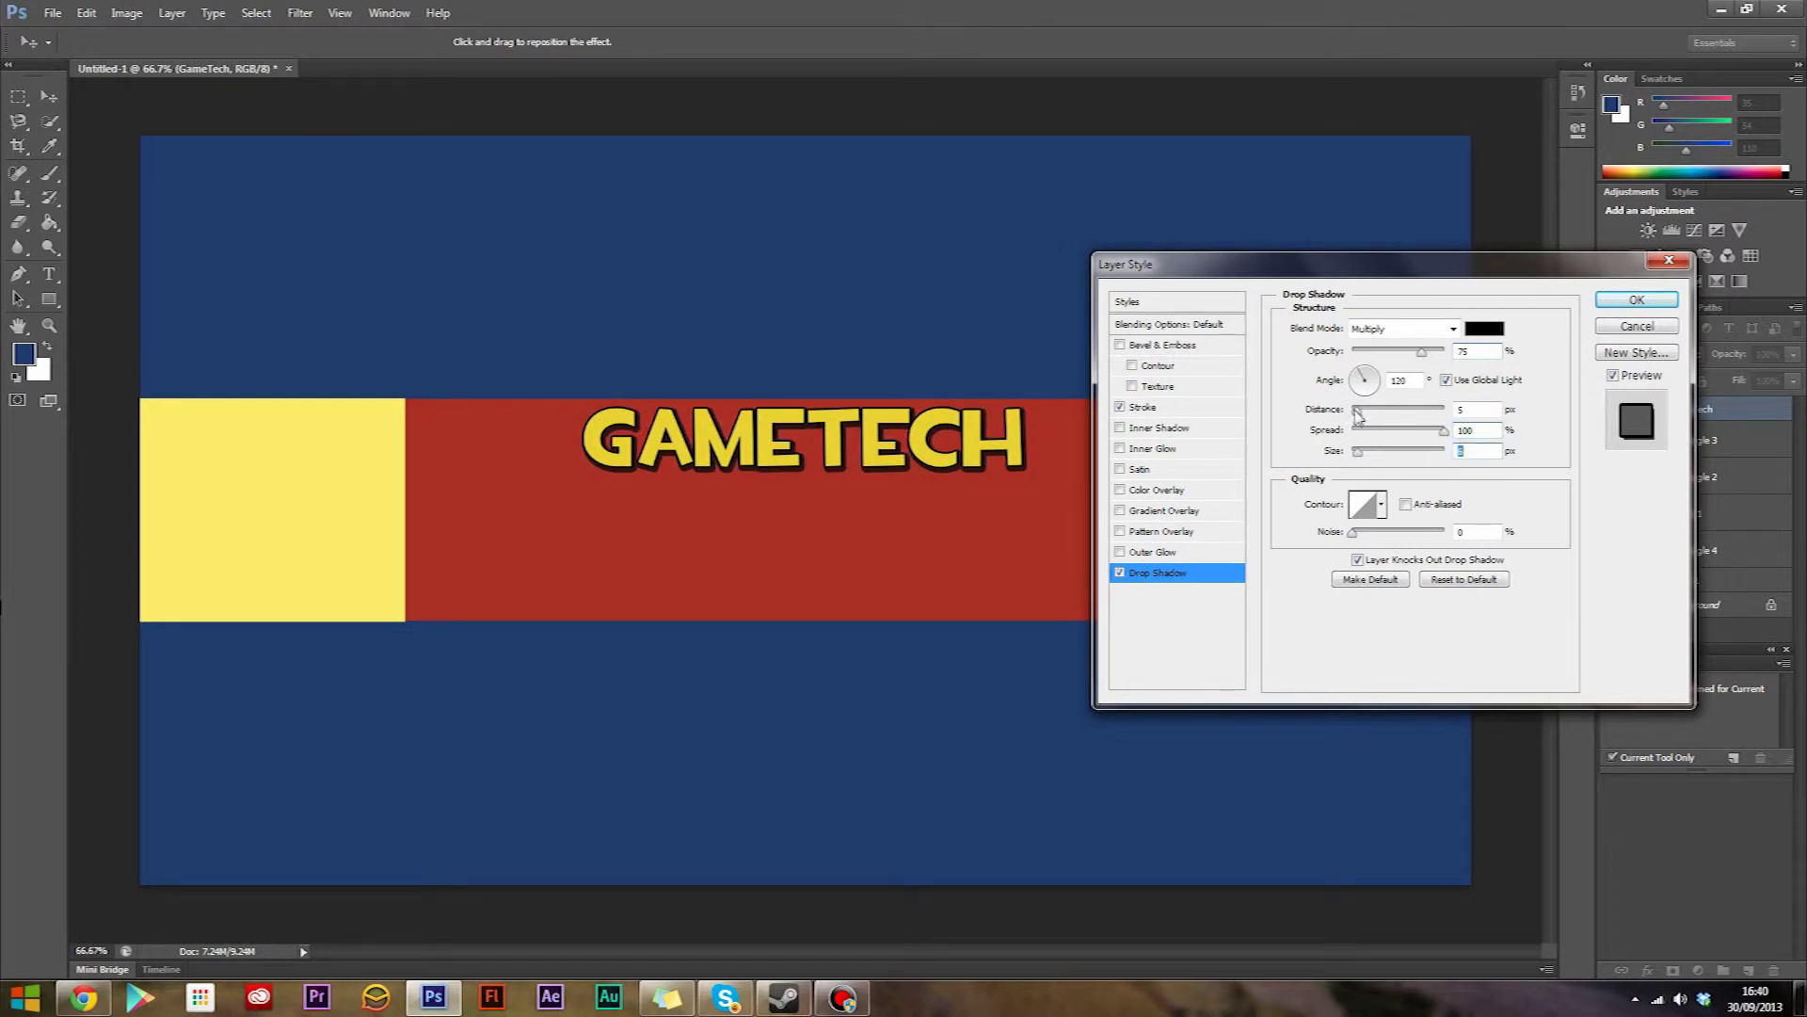
pyautogui.moveTo(1357, 414); pyautogui.dragTo(1365, 416)
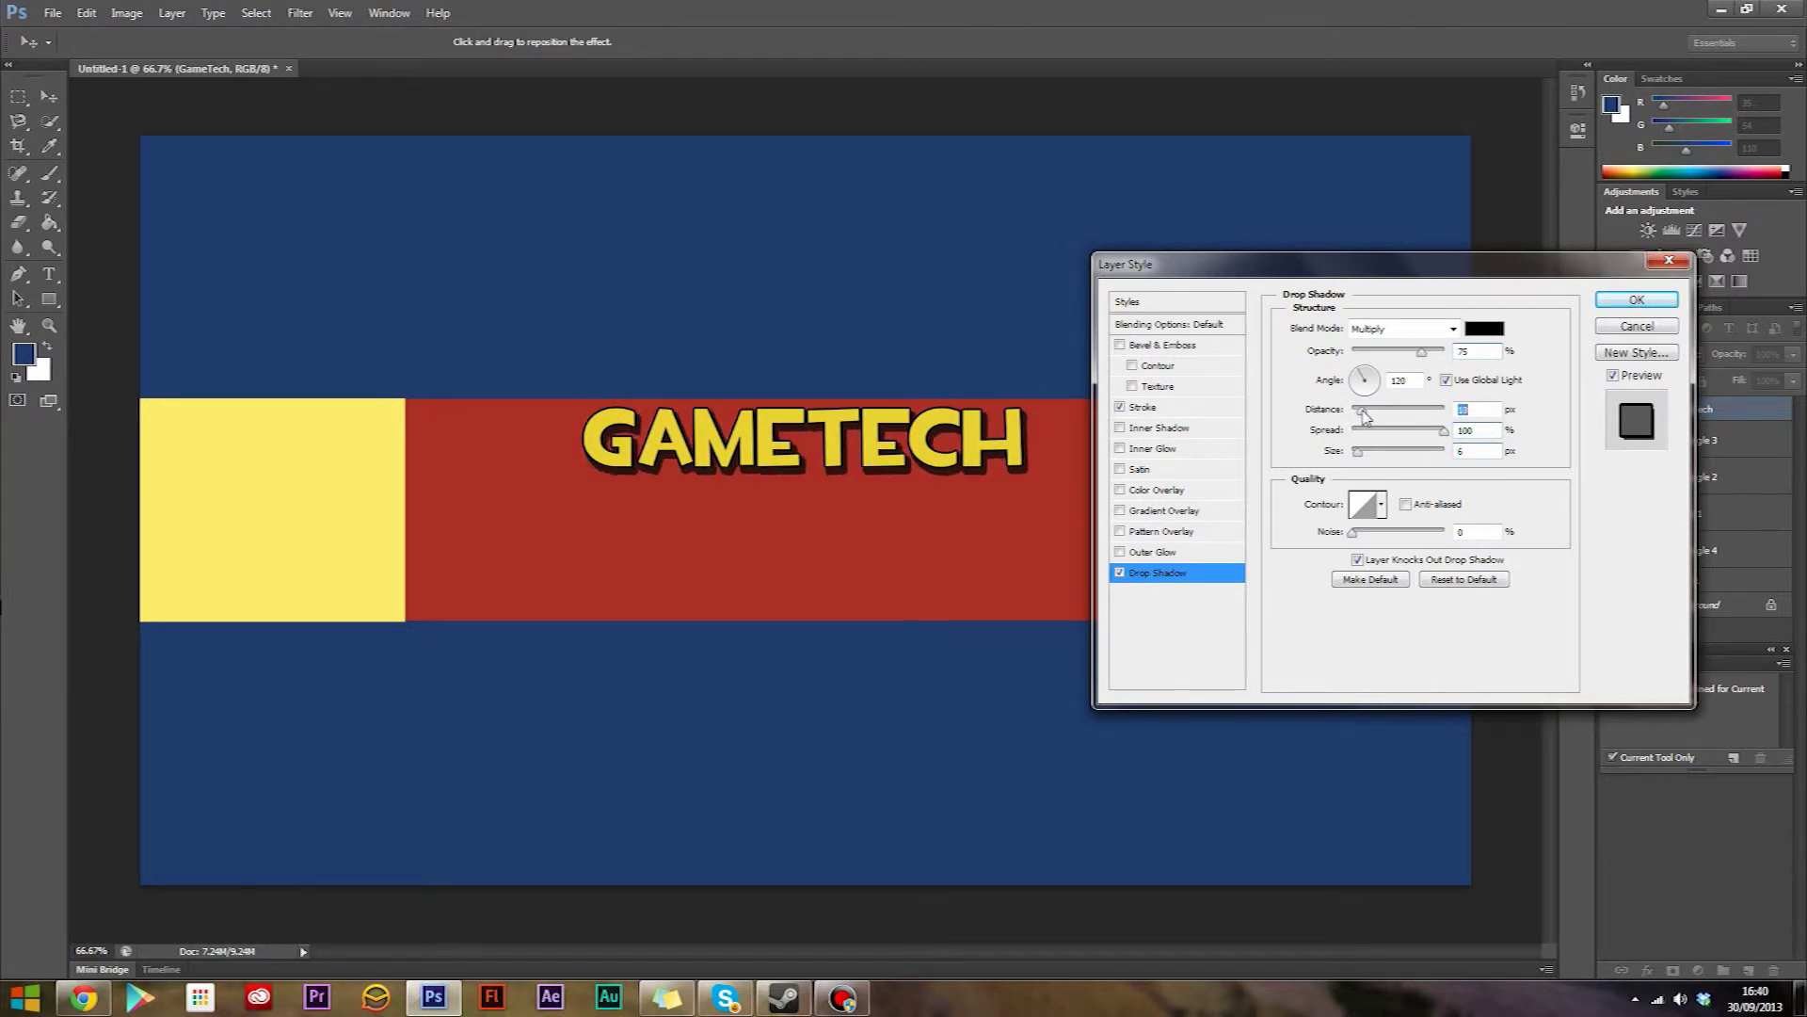
pyautogui.moveTo(1360, 271); pyautogui.dragTo(590, 529)
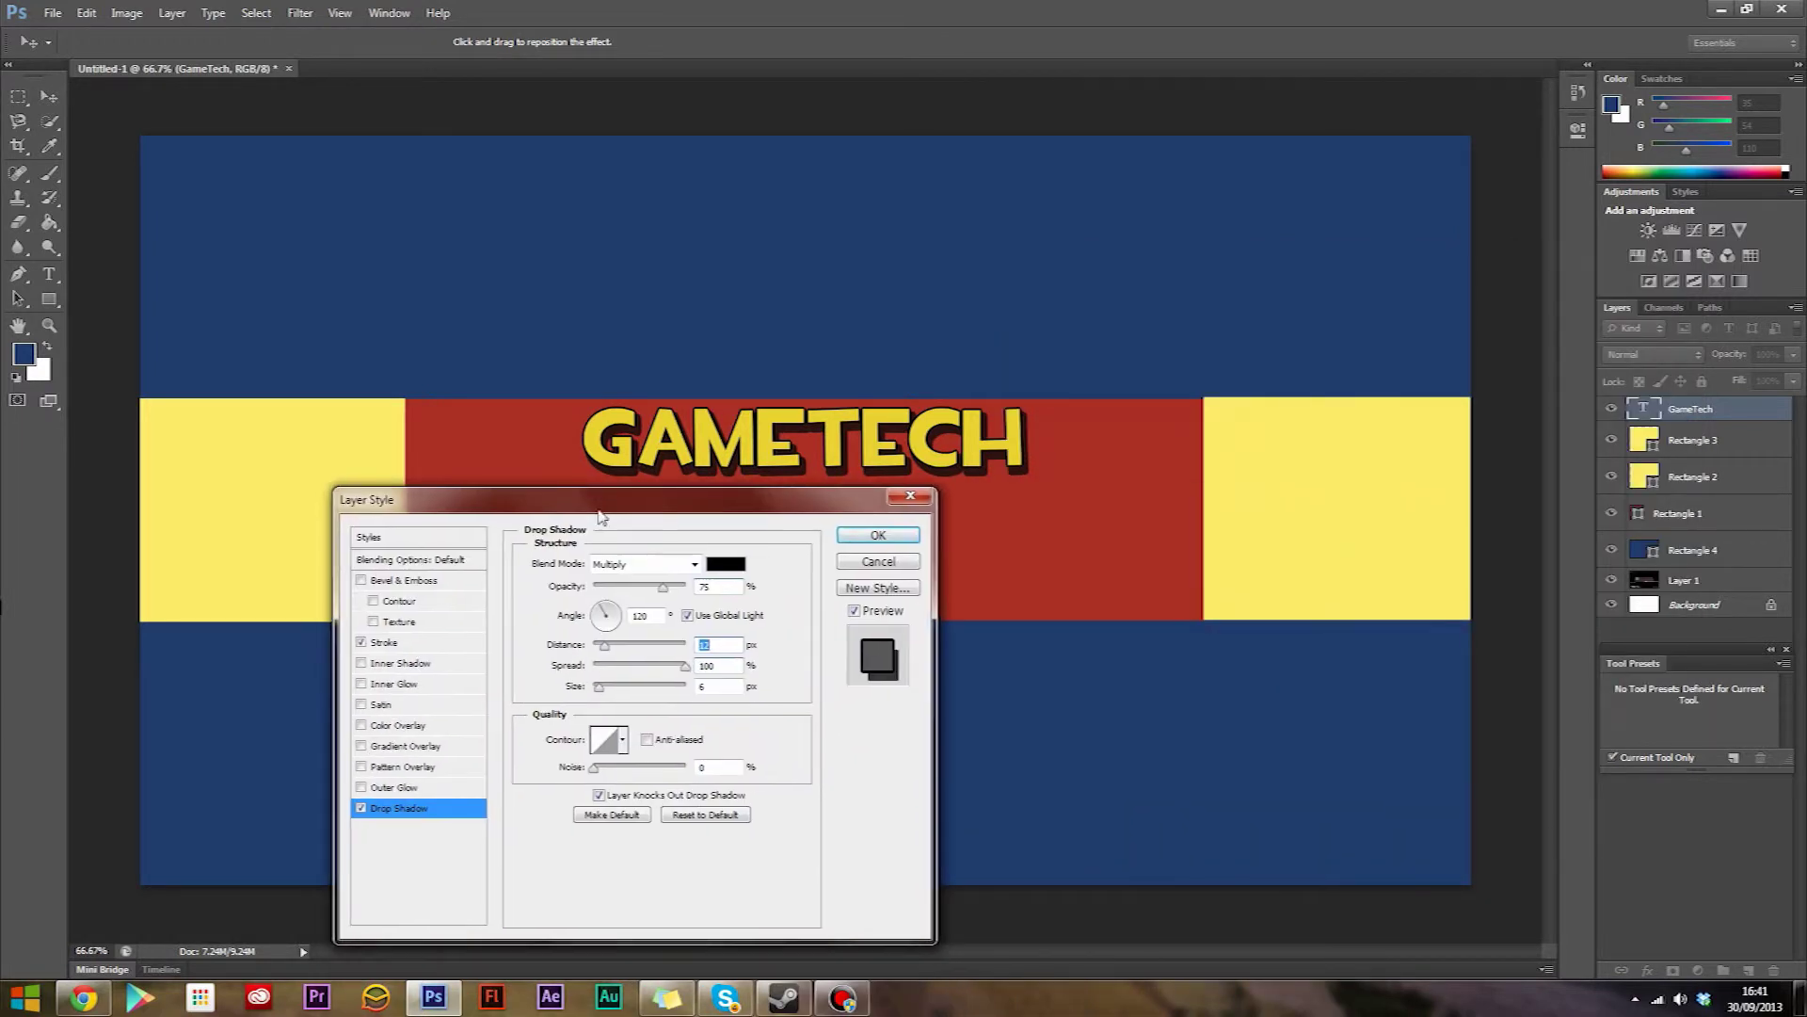
pyautogui.click(913, 499)
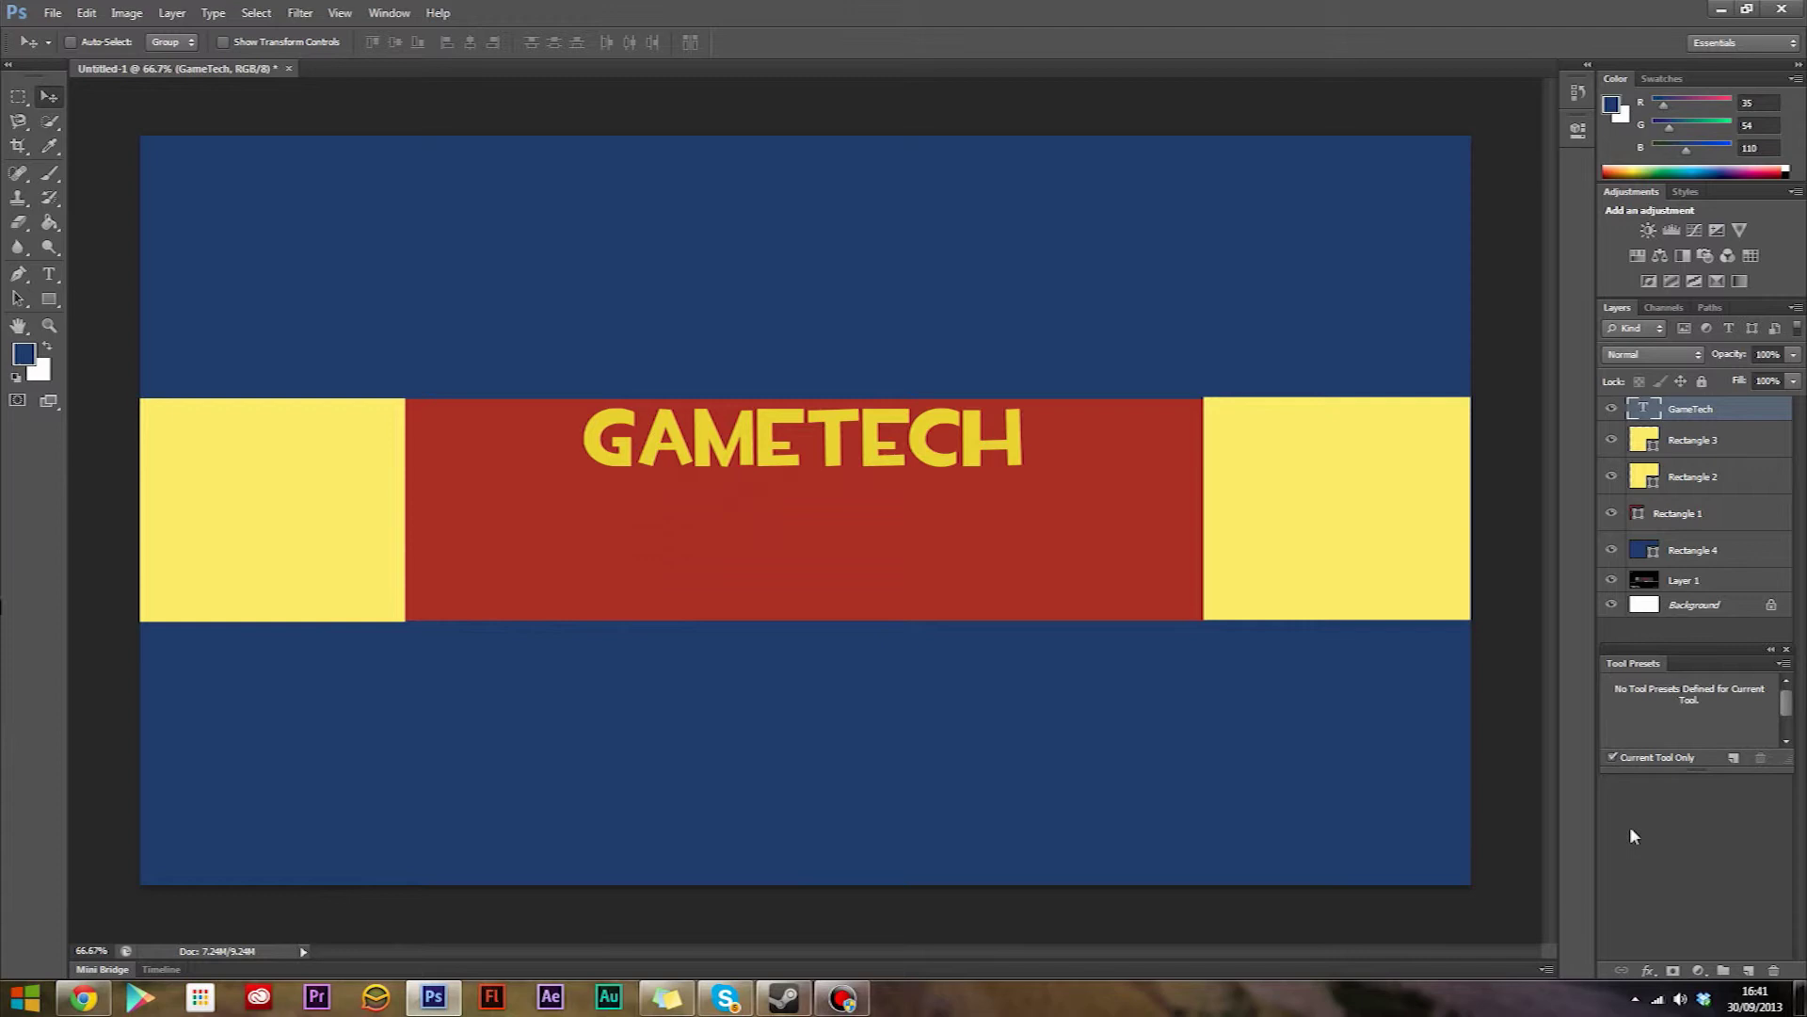
# Apply a dark Stroke and a Drop Shadow with about 10 px distance to the GameTech layer.
pyautogui.click(1645, 970)
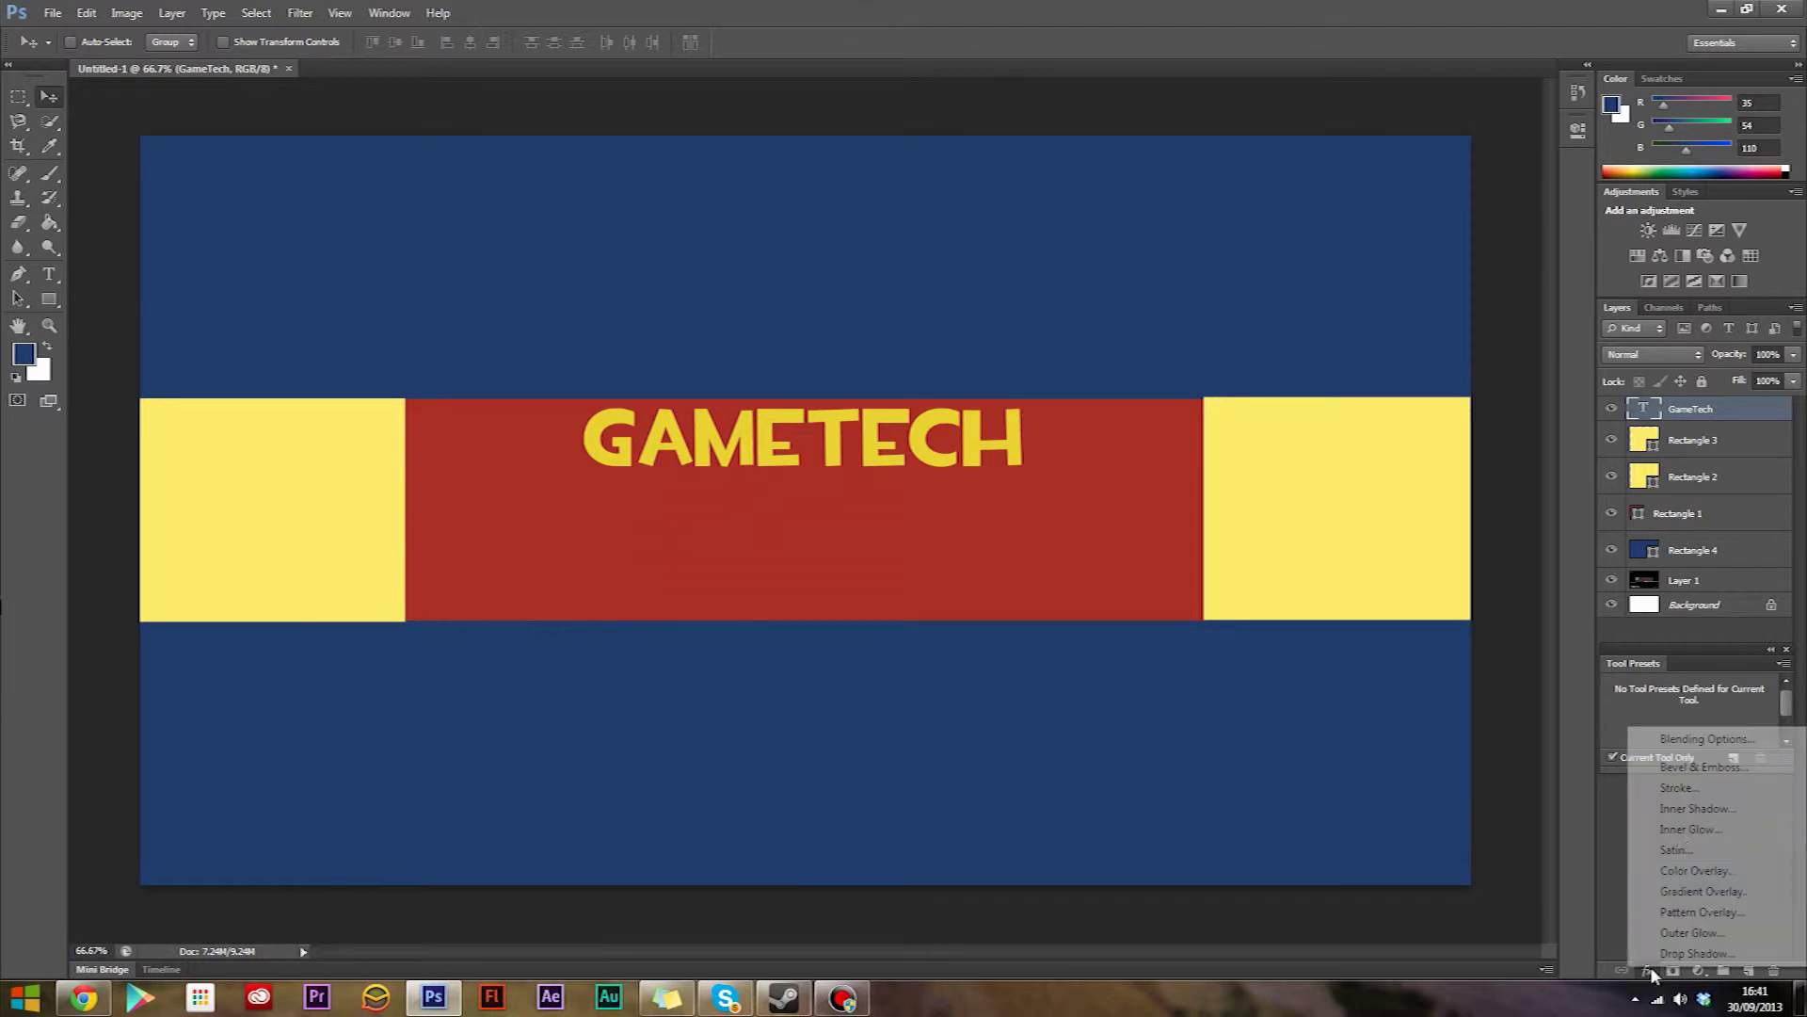
pyautogui.click(1700, 743)
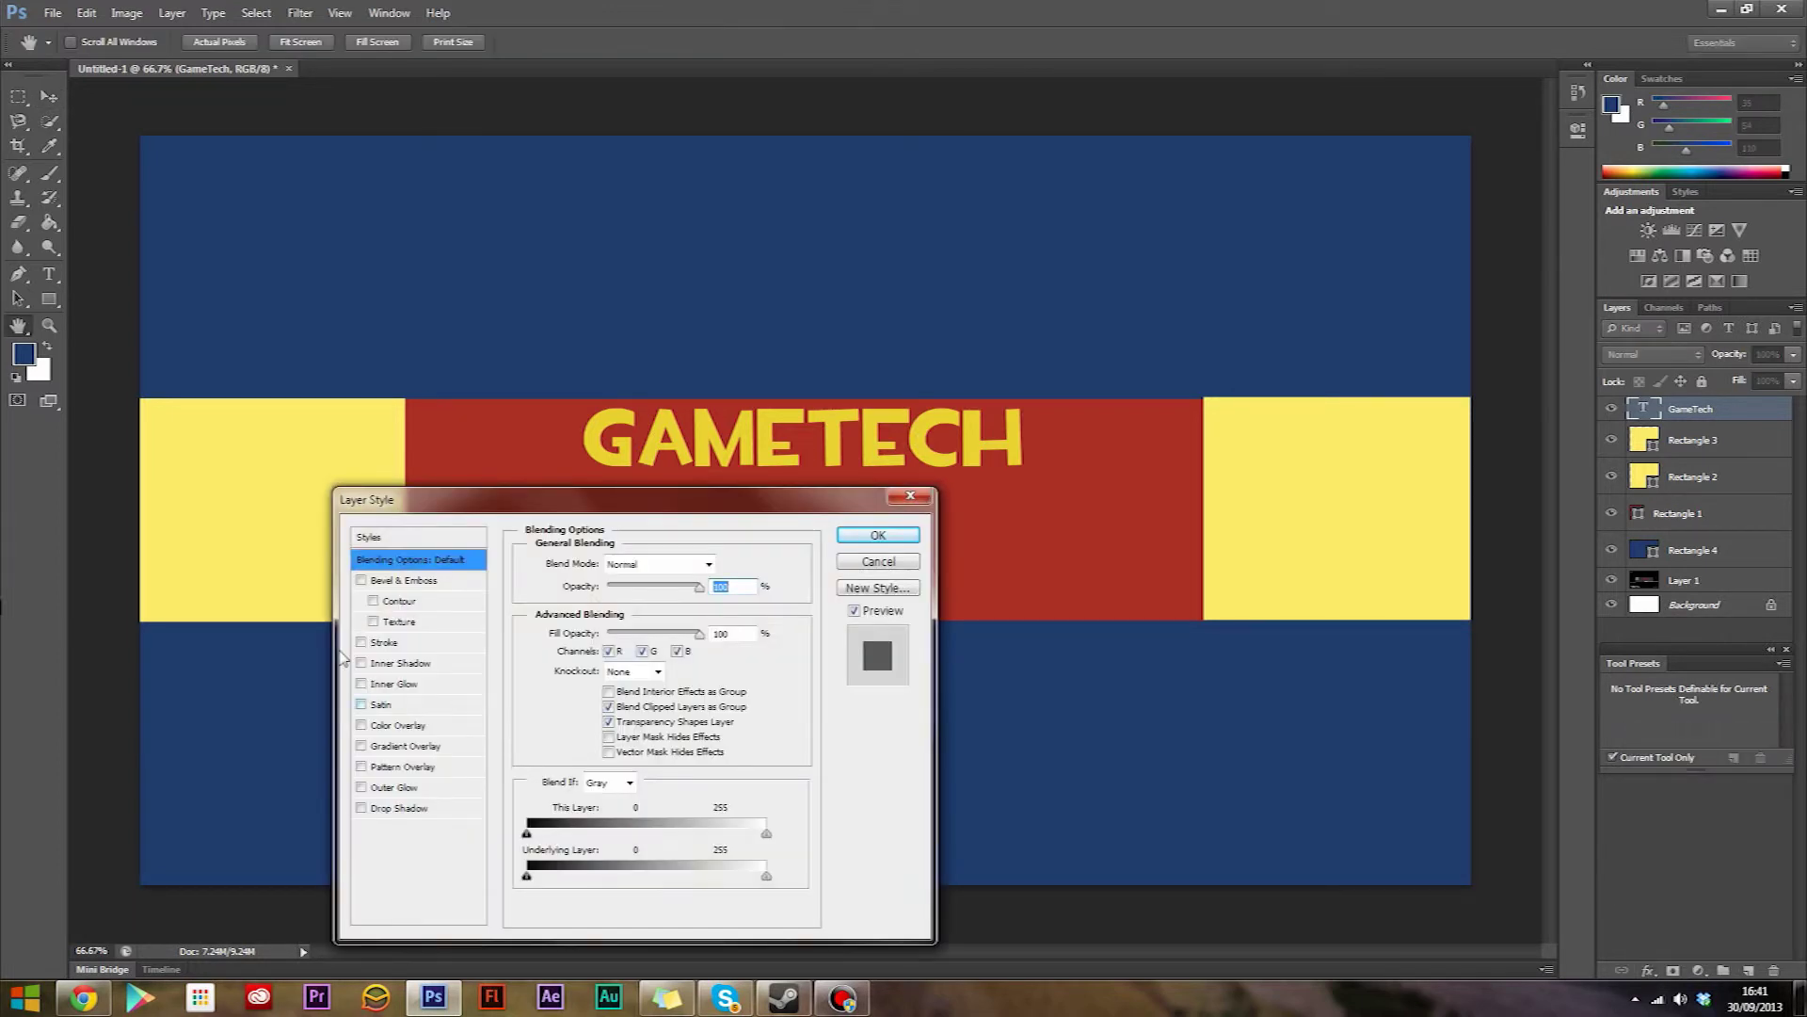
pyautogui.moveTo(530, 500); pyautogui.dragTo(770, 274)
pyautogui.click(602, 415)
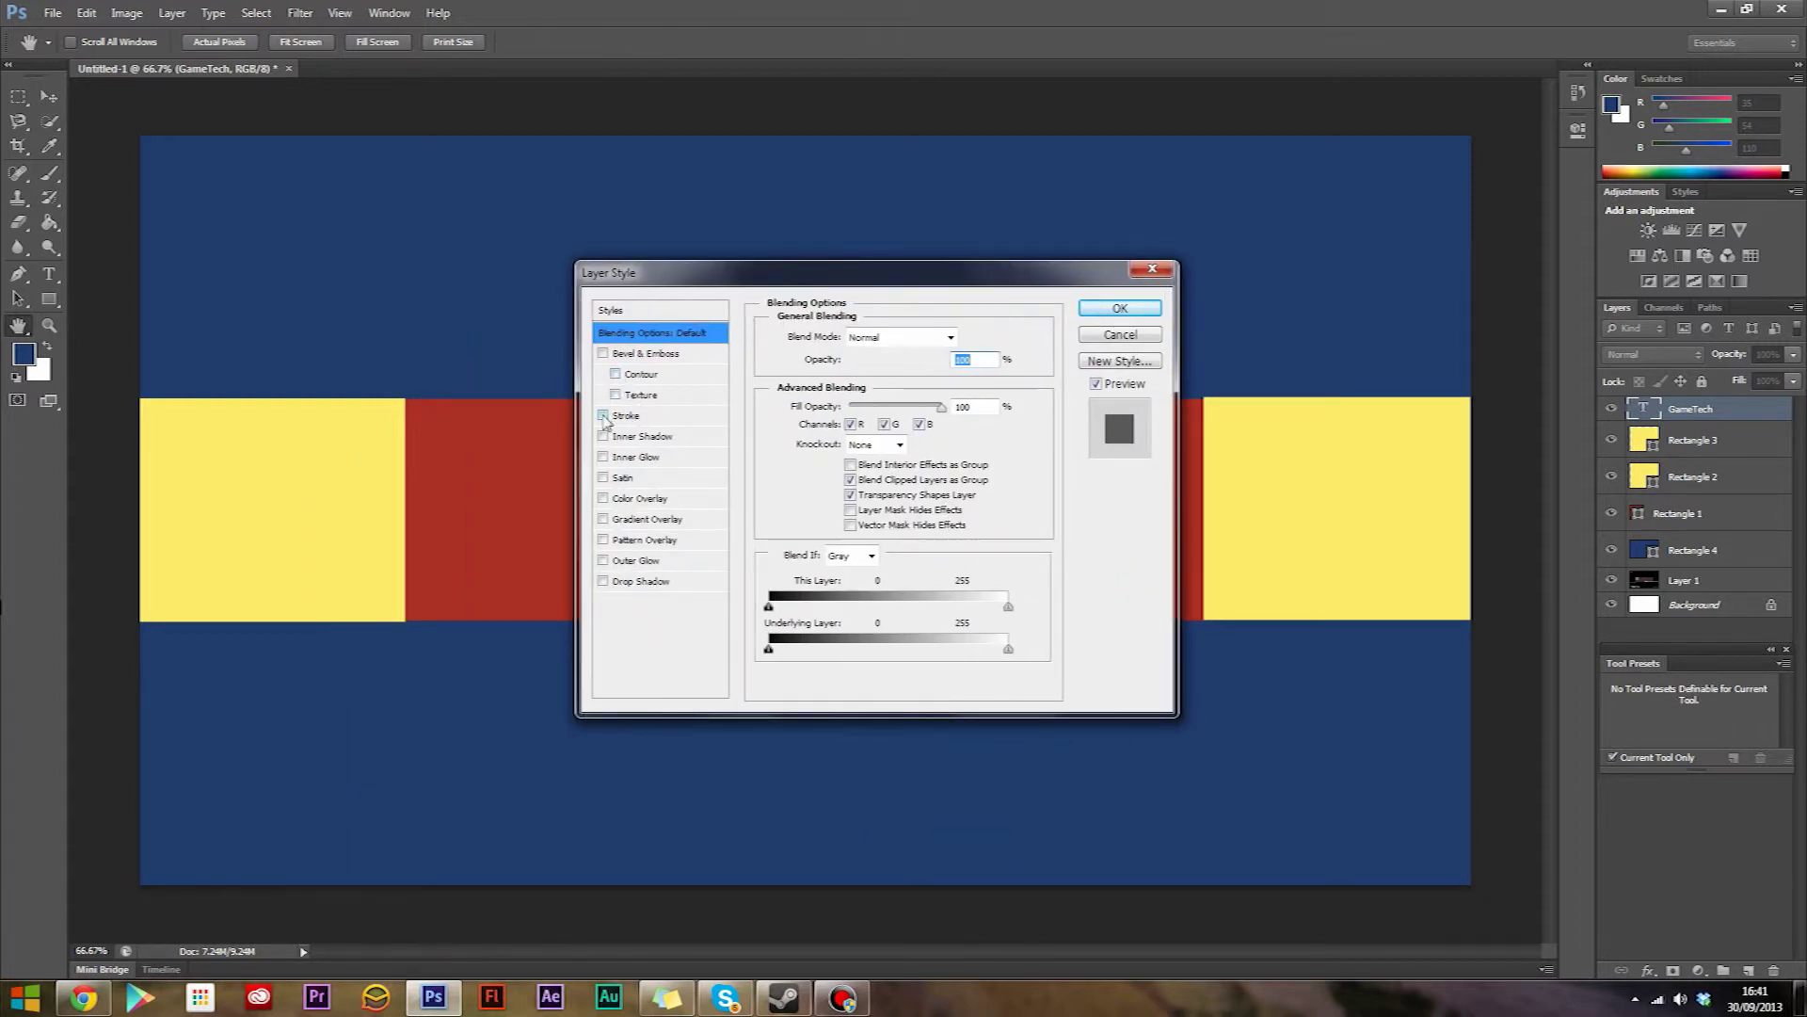
pyautogui.click(603, 580)
pyautogui.click(631, 581)
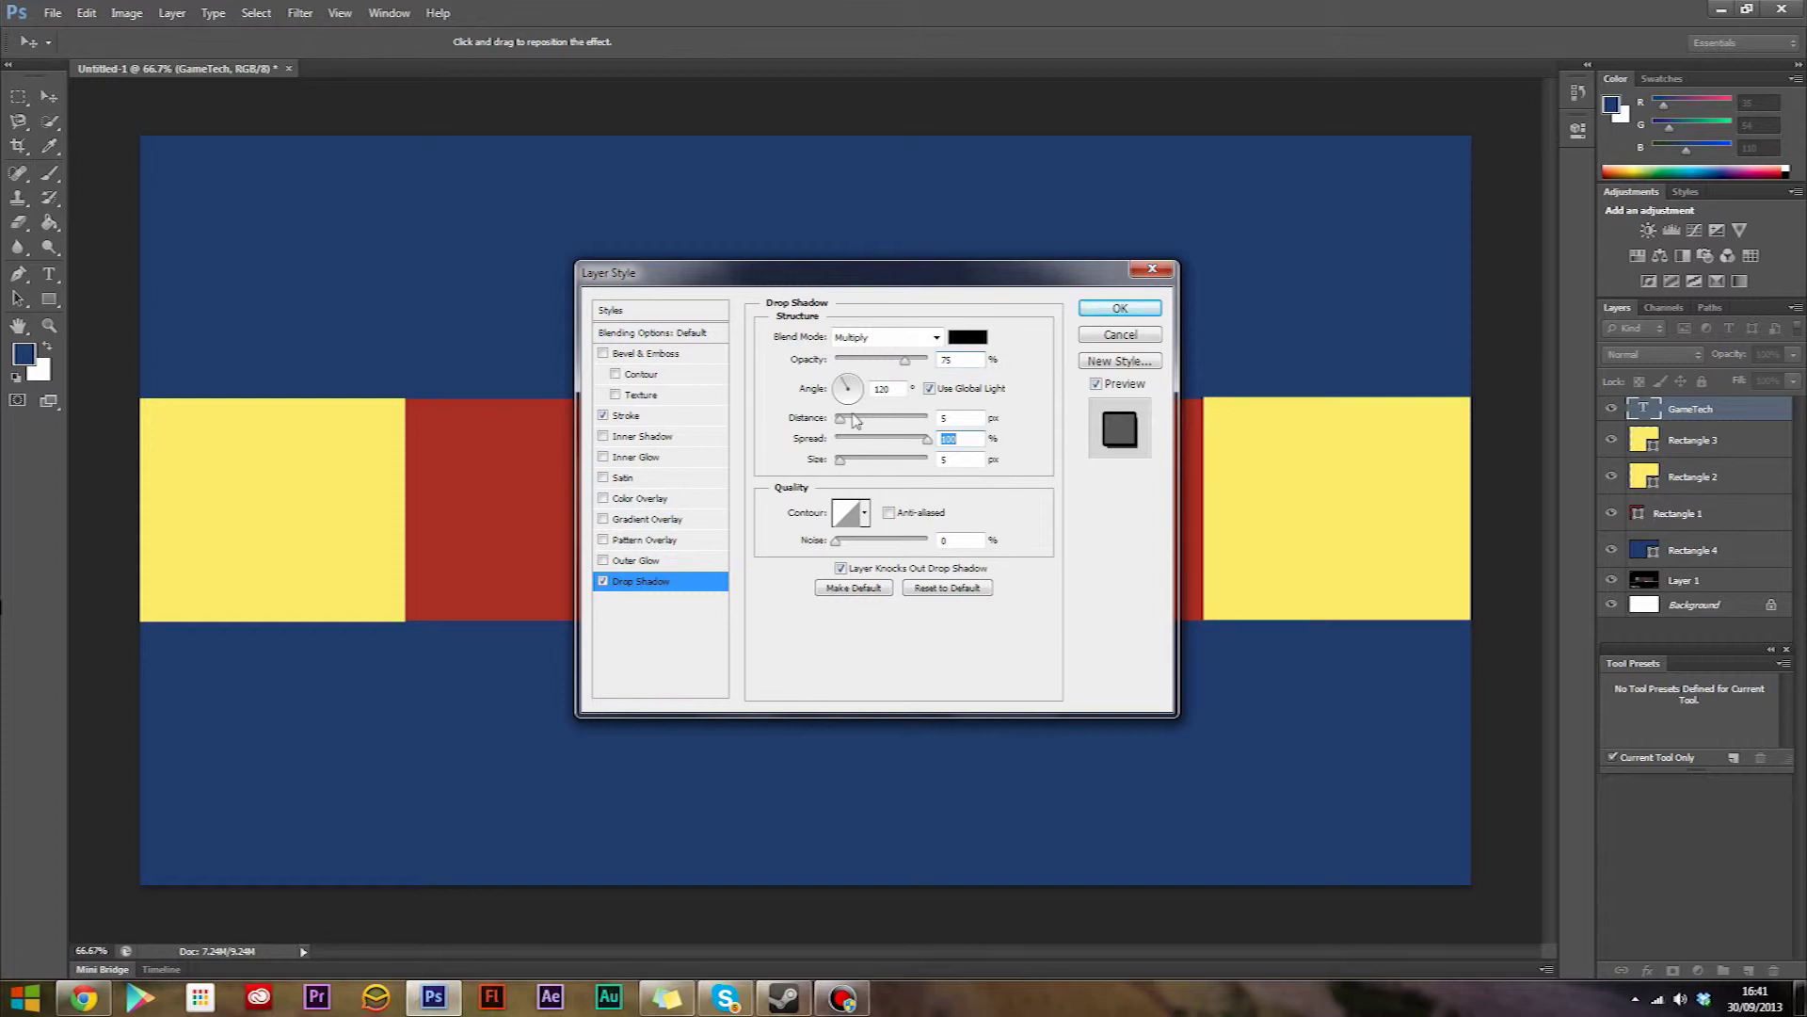
pyautogui.moveTo(841, 420); pyautogui.dragTo(847, 424)
pyautogui.moveTo(829, 272); pyautogui.dragTo(1333, 378)
pyautogui.click(1625, 413)
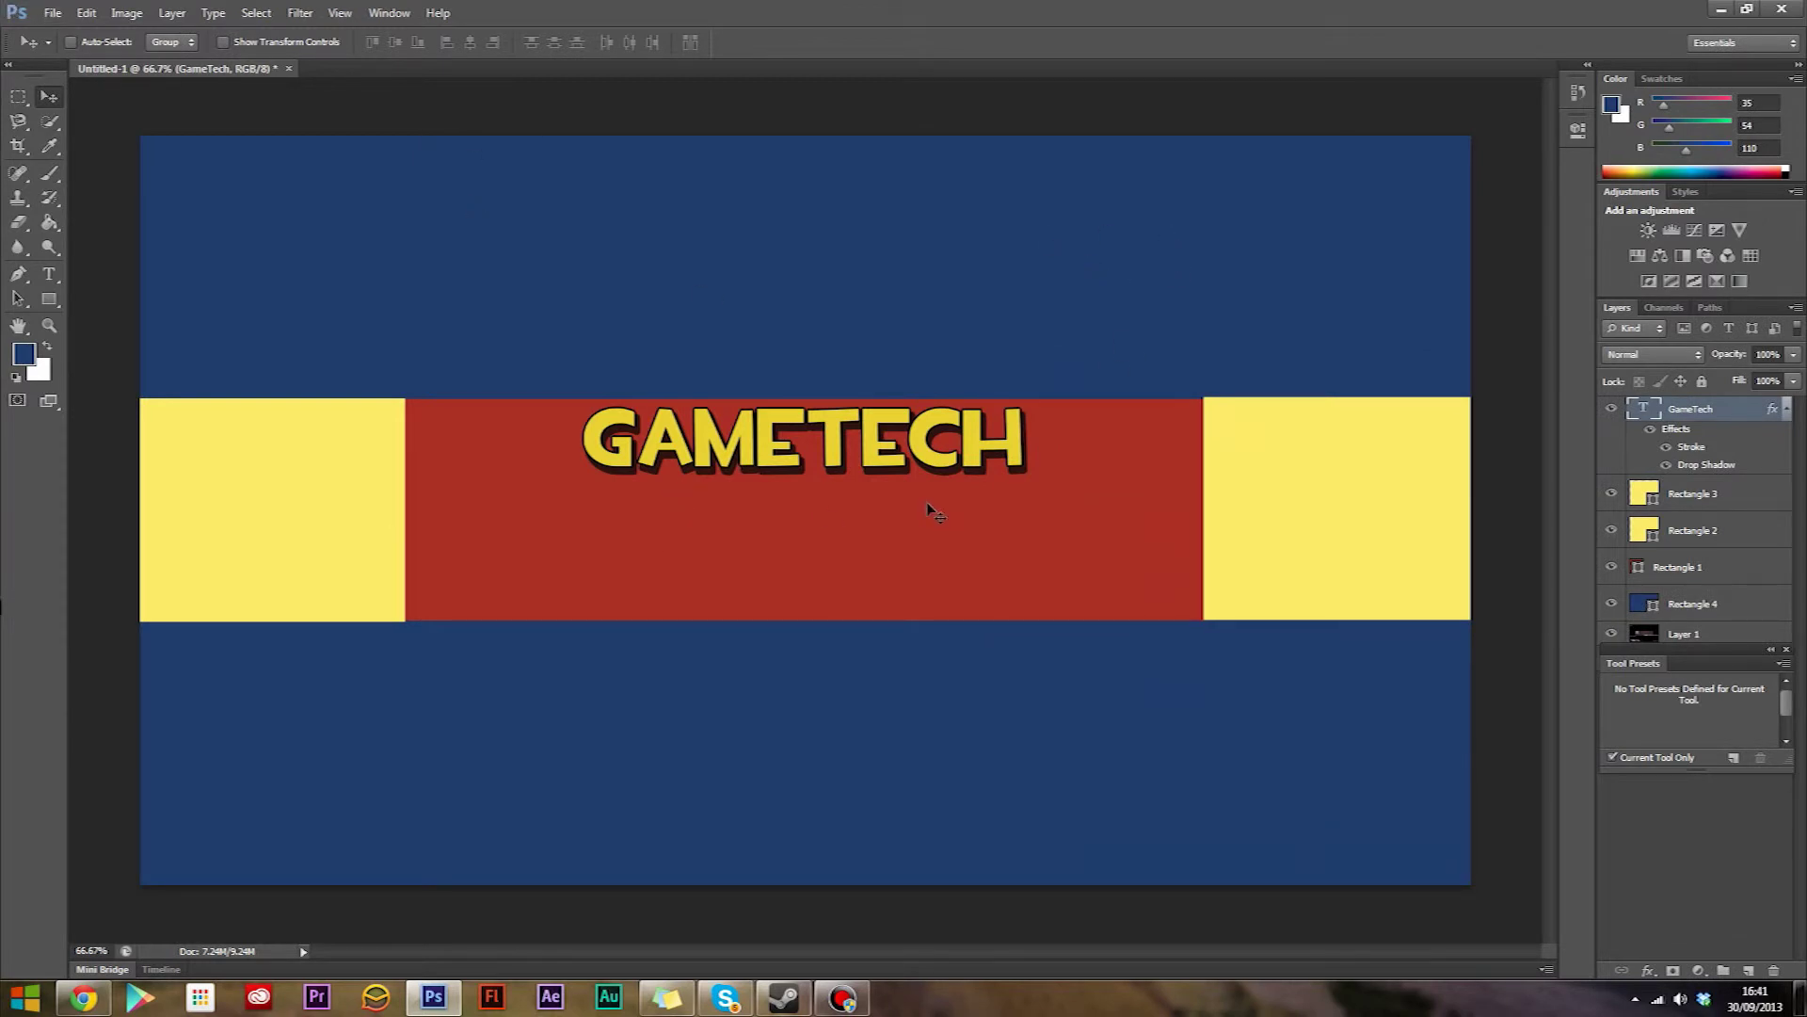
pyautogui.moveTo(870, 462); pyautogui.dragTo(833, 455)
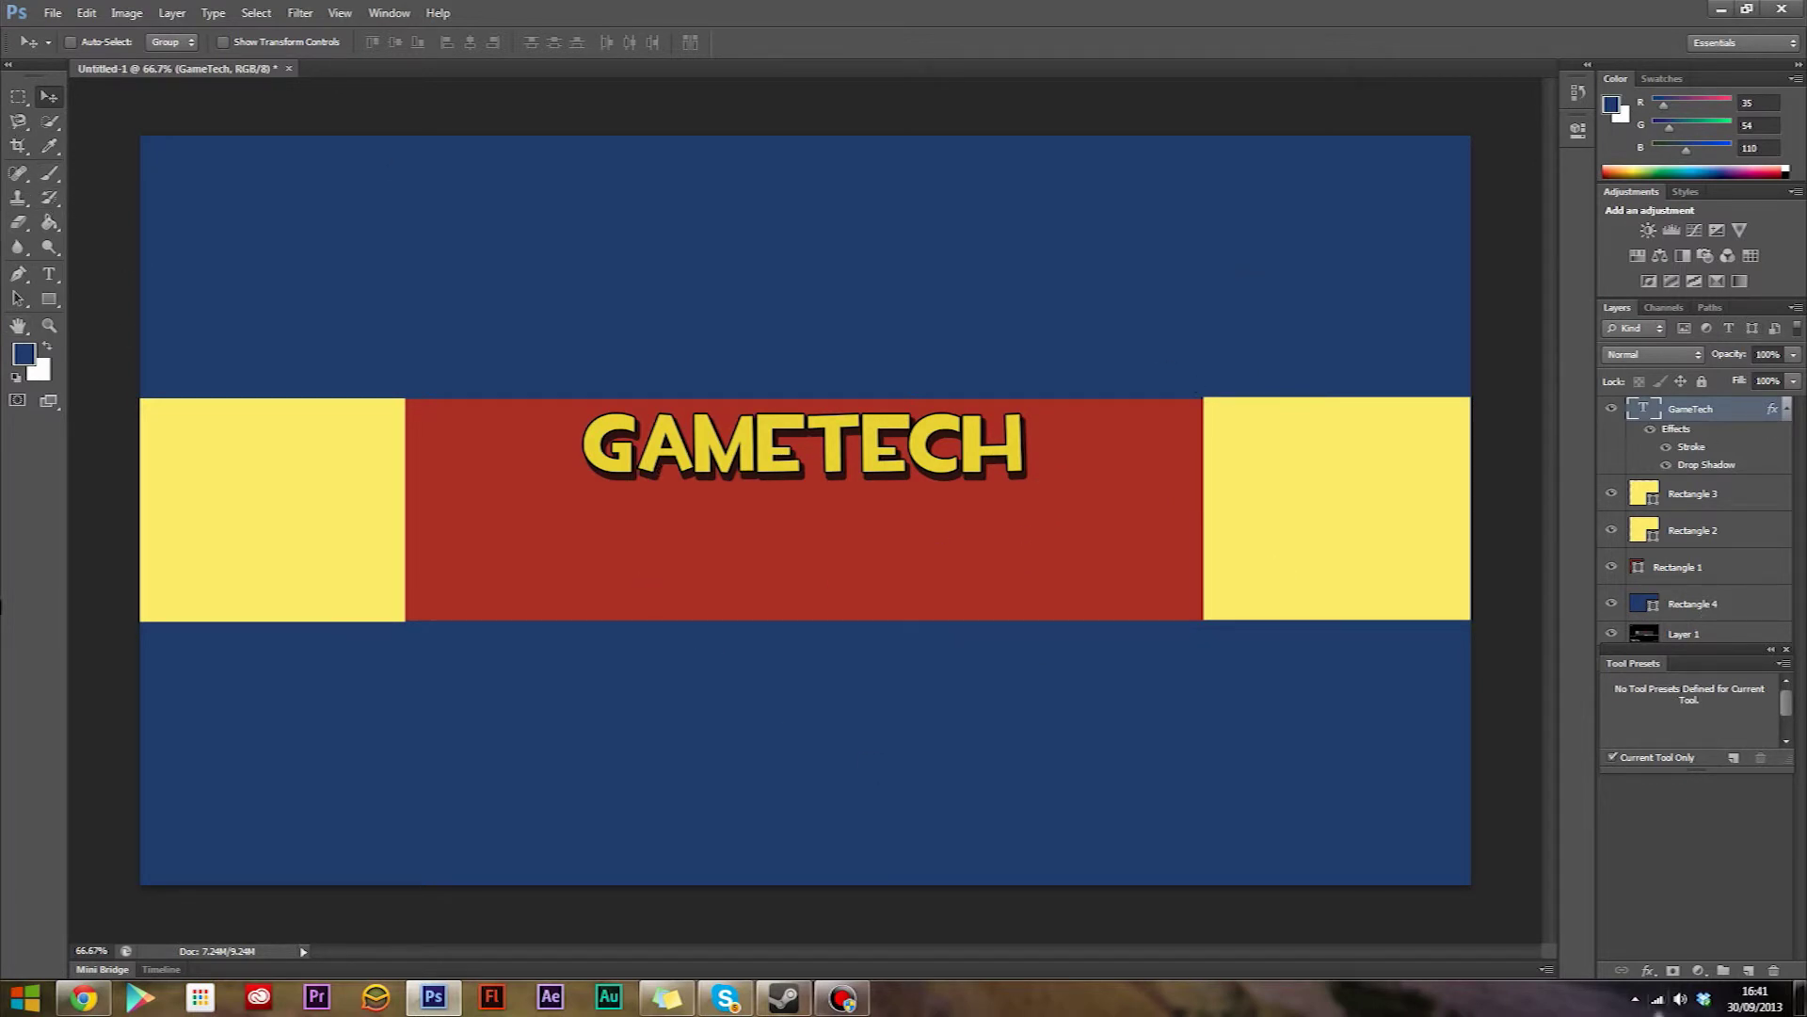
# Add a new layer and draw a text box below the GAMETECH title.
pyautogui.click(1748, 970)
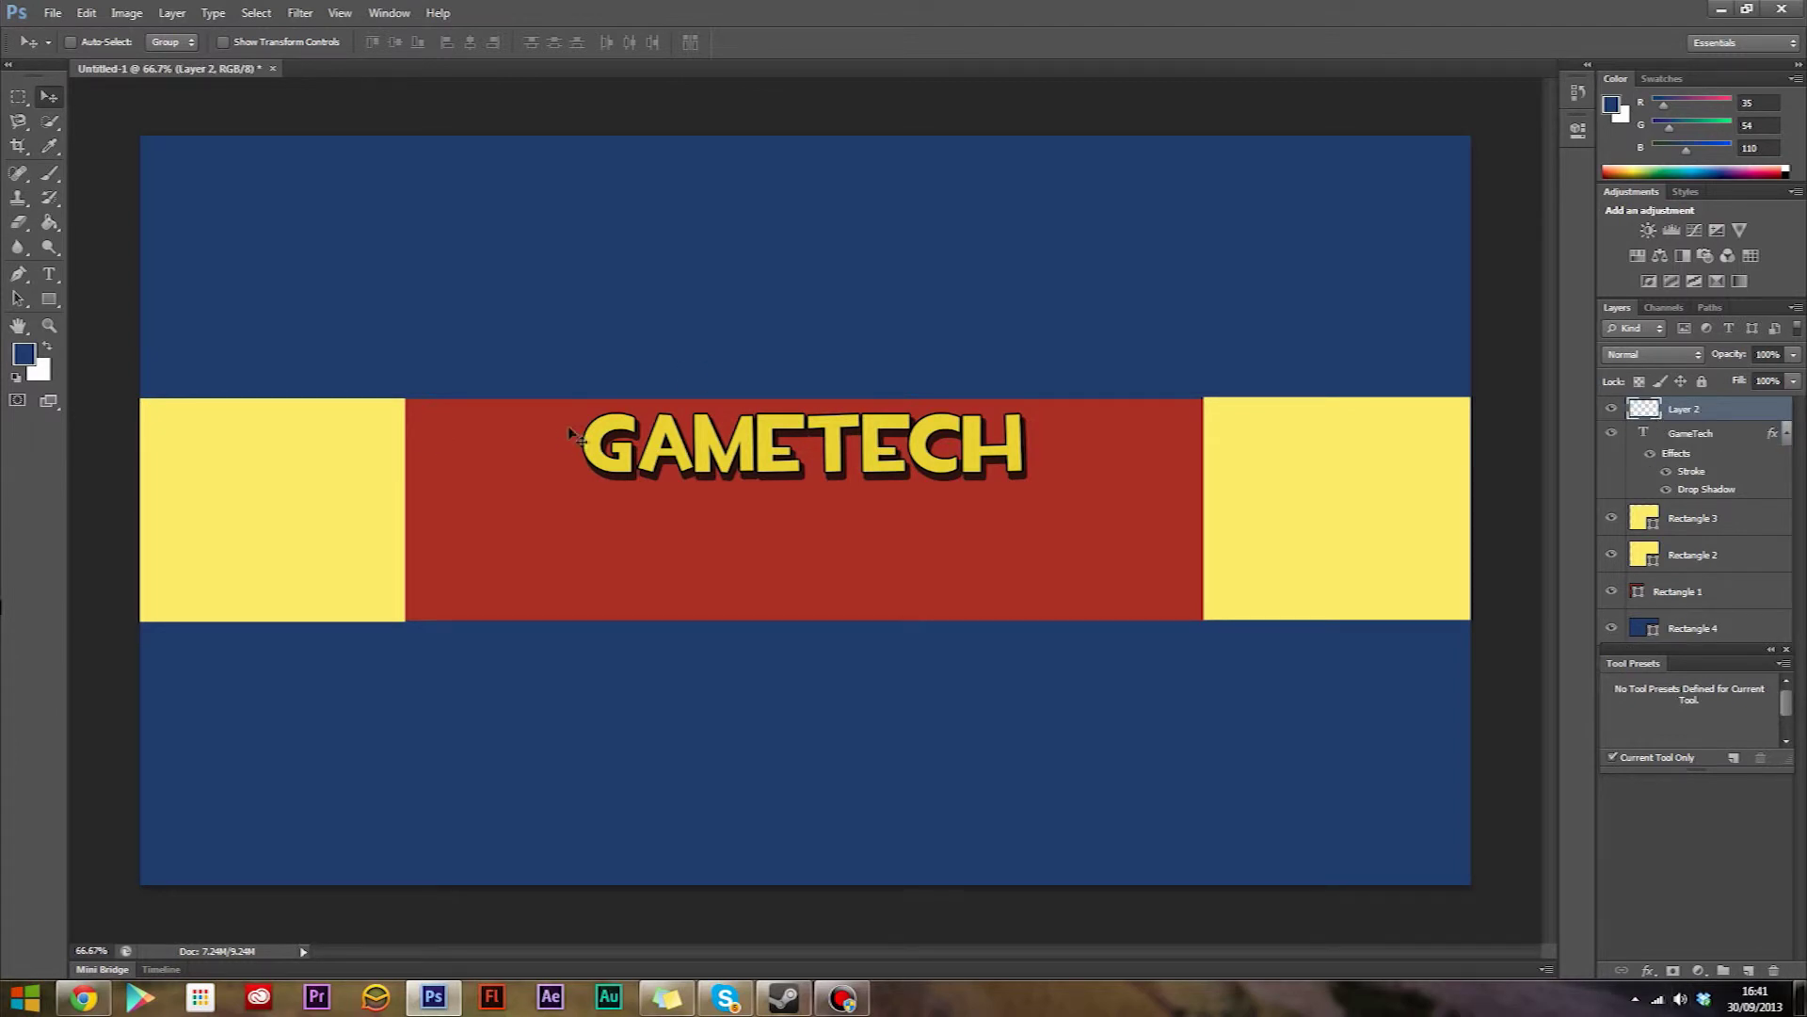
pyautogui.click(49, 274)
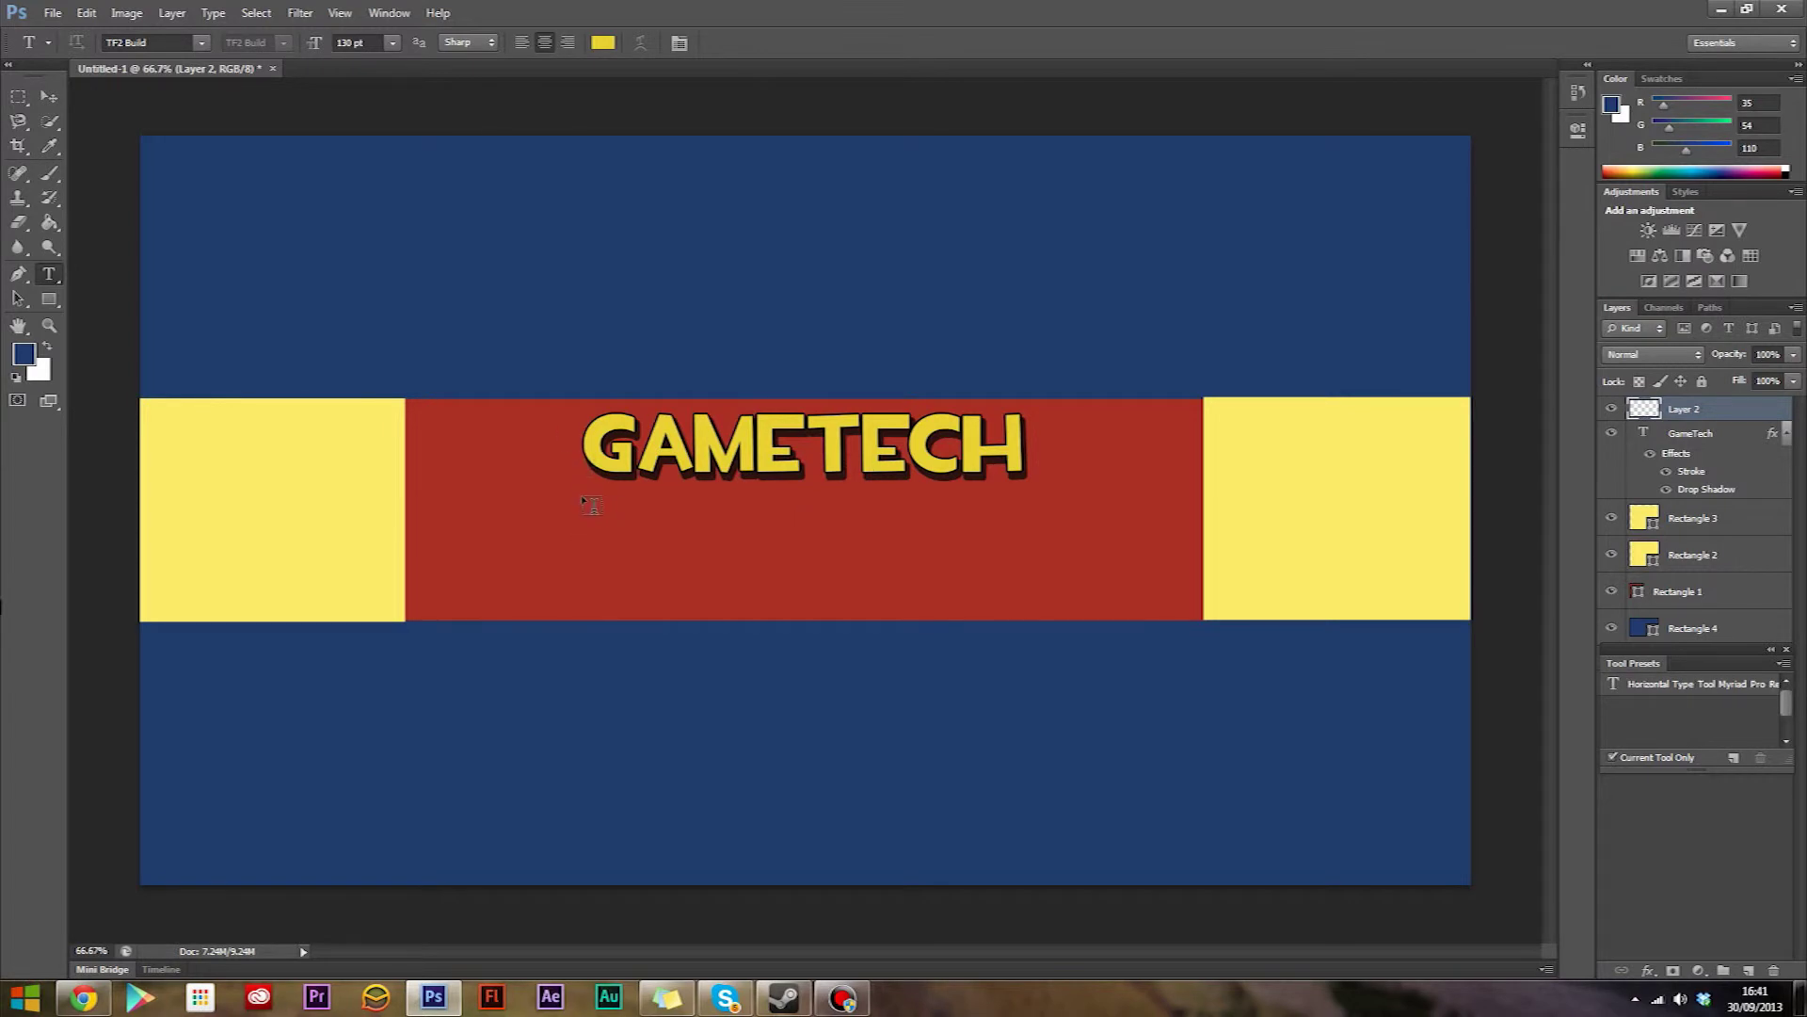
pyautogui.moveTo(563, 489); pyautogui.dragTo(1078, 534)
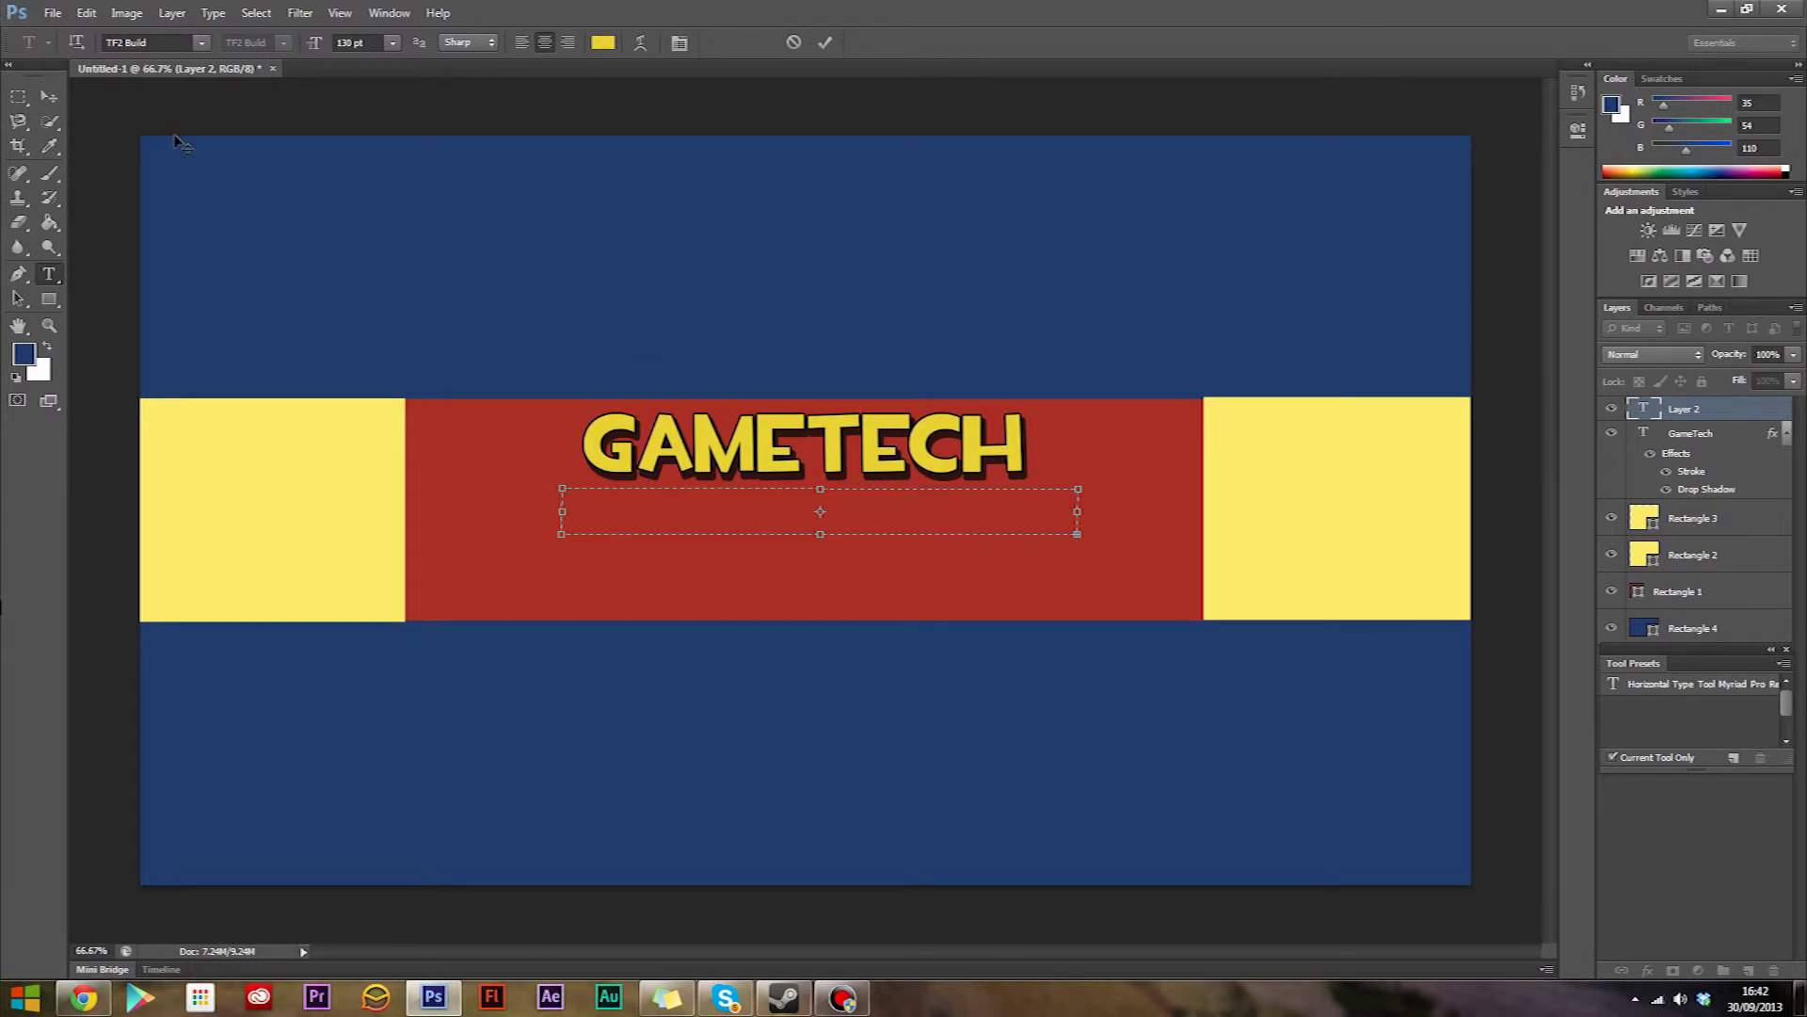
pyautogui.press('Escape')
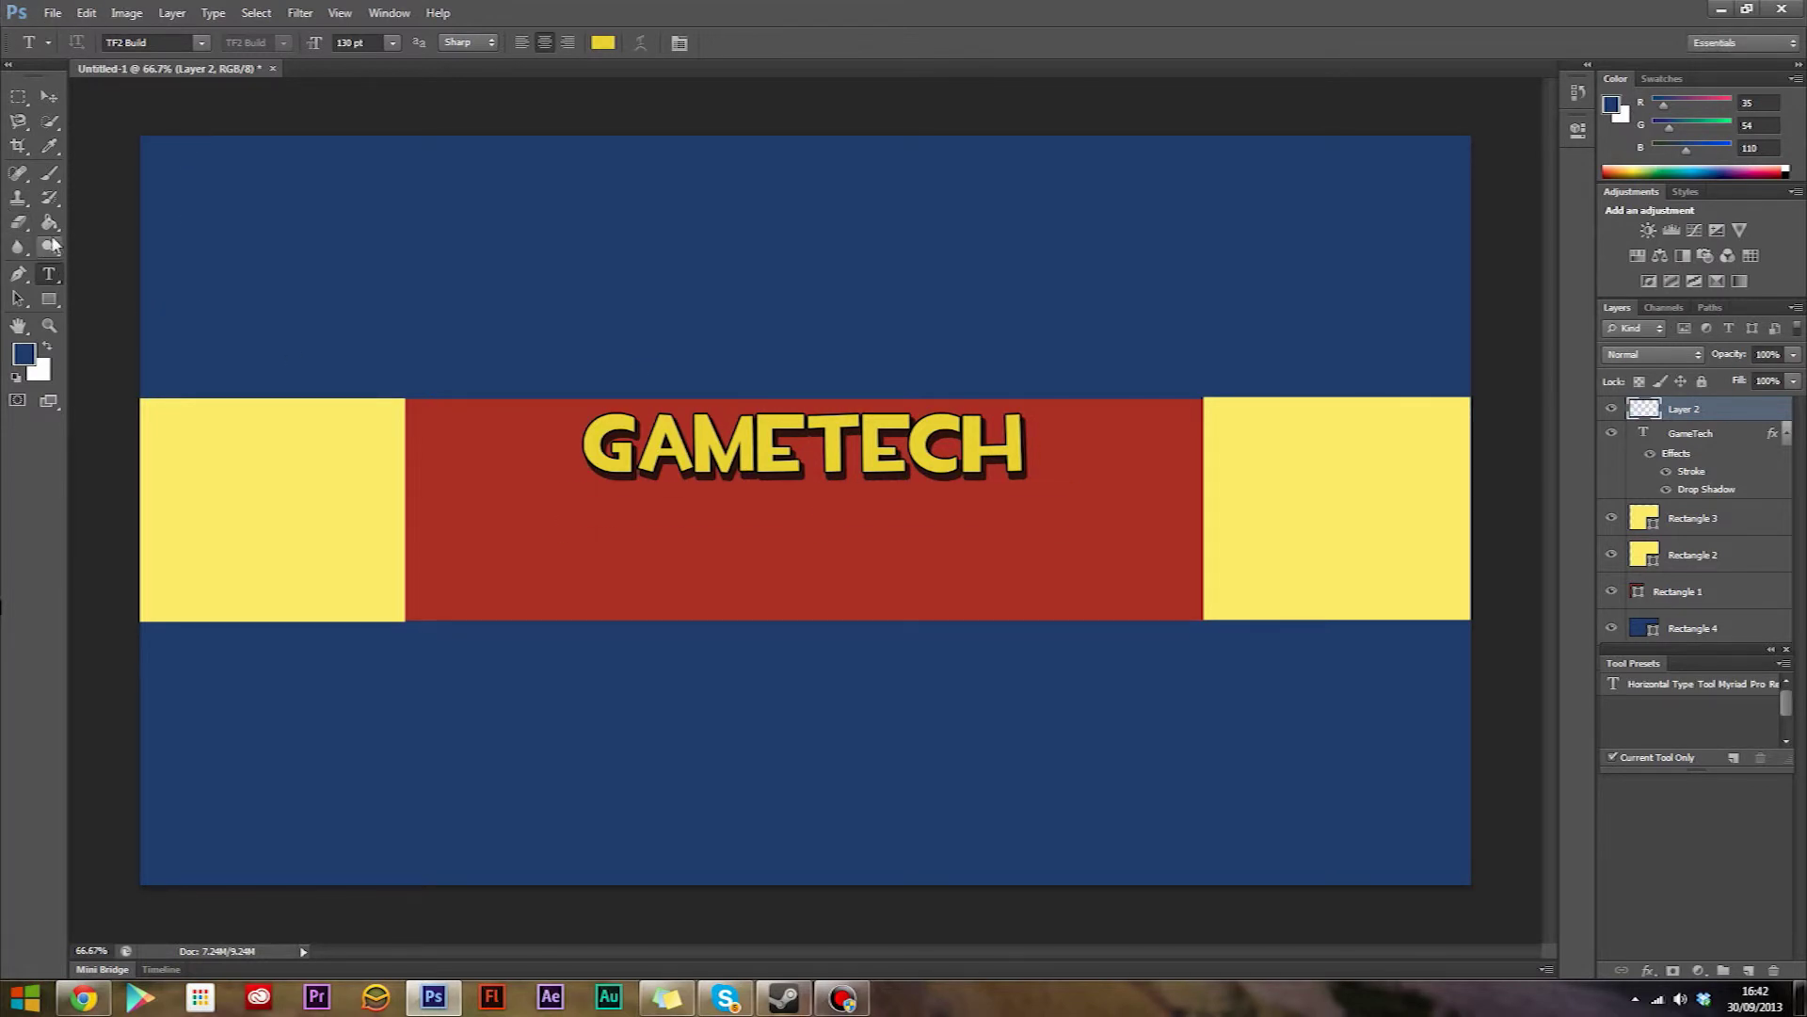
pyautogui.moveTo(572, 505); pyautogui.dragTo(1038, 569)
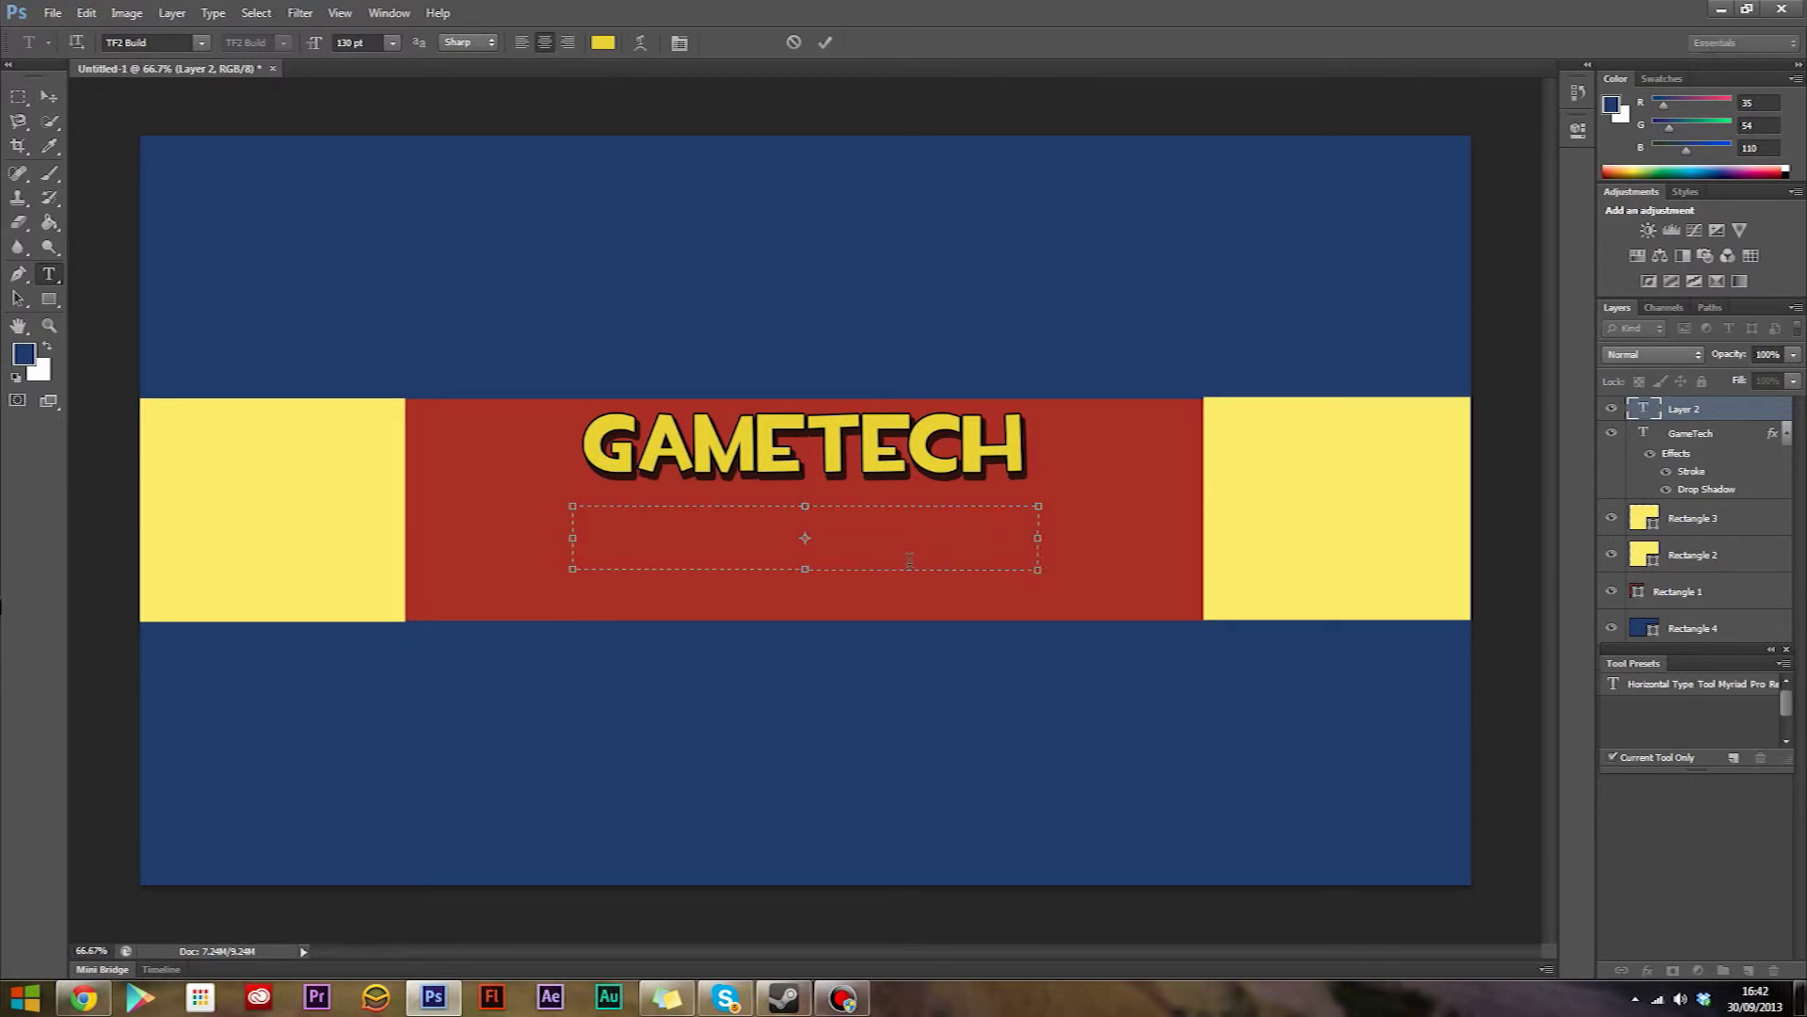
pyautogui.write('G')
pyautogui.press('BackSpace')
# Type GAMING TO THE MAX at 72 pt, widening the box so the whole line fits.
pyautogui.click(391, 42)
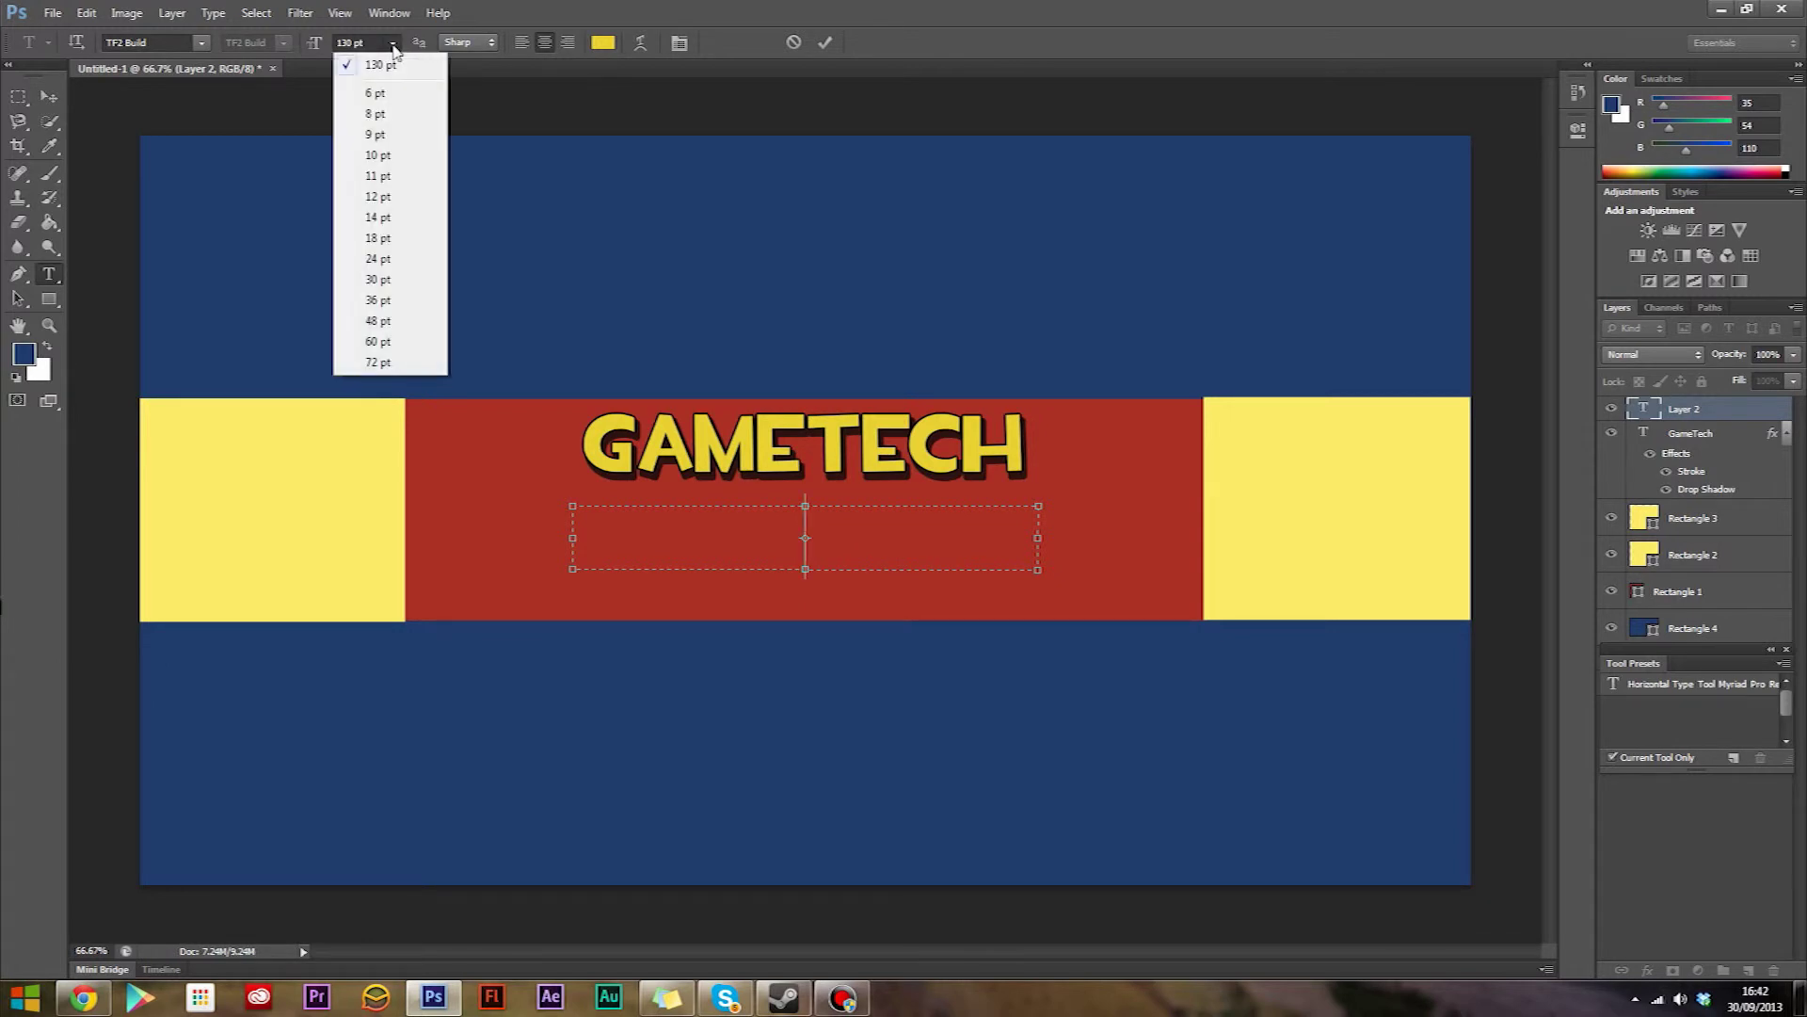
pyautogui.click(378, 363)
pyautogui.write('GAM')
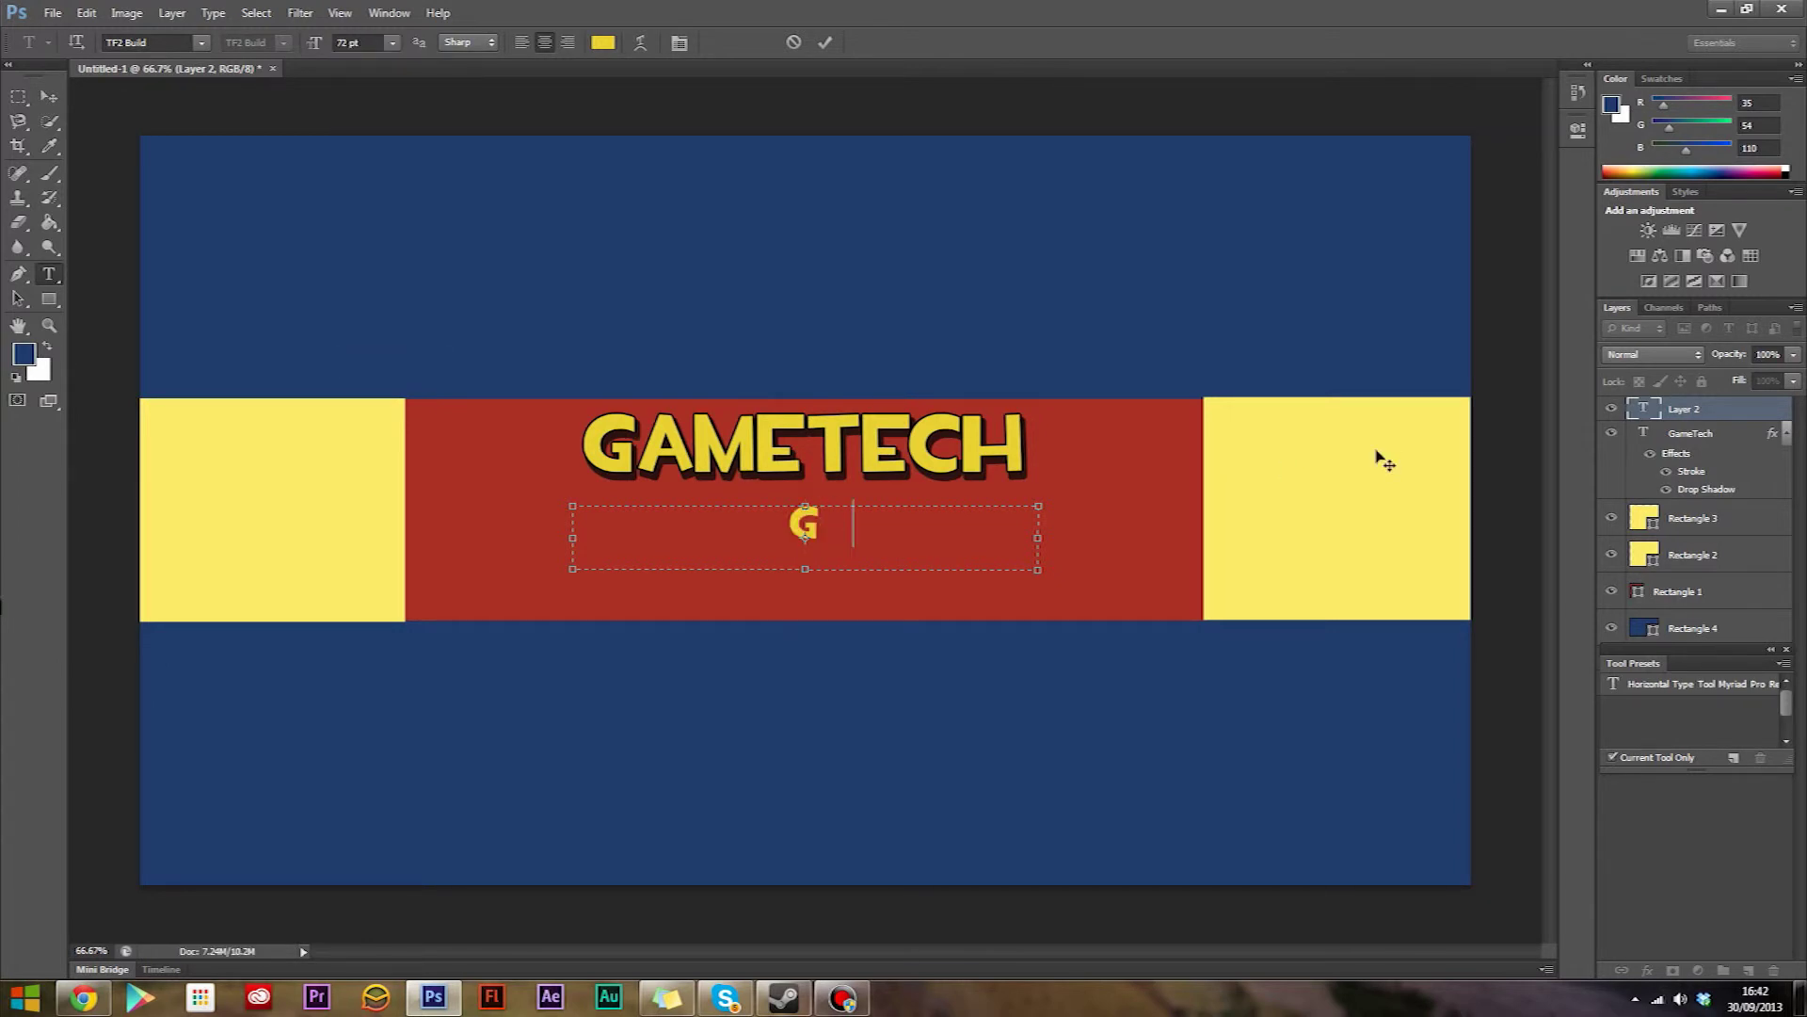
pyautogui.write('TO T')
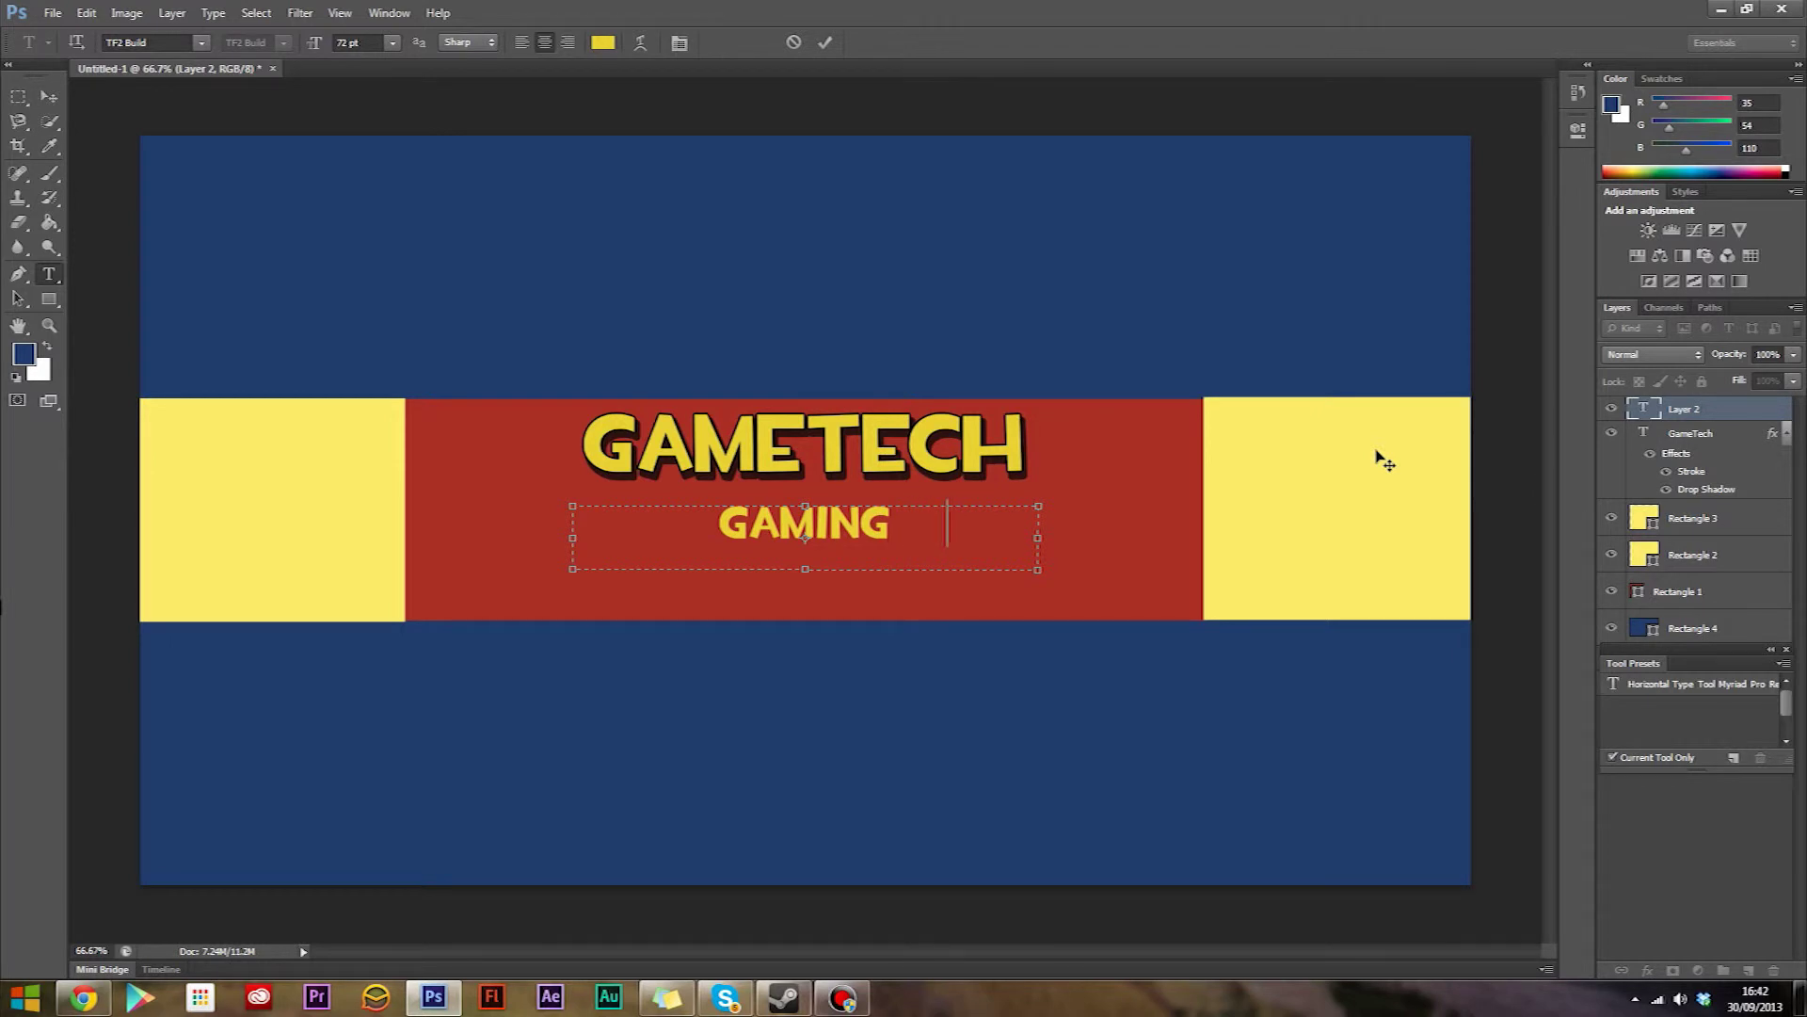
pyautogui.write('HE ')
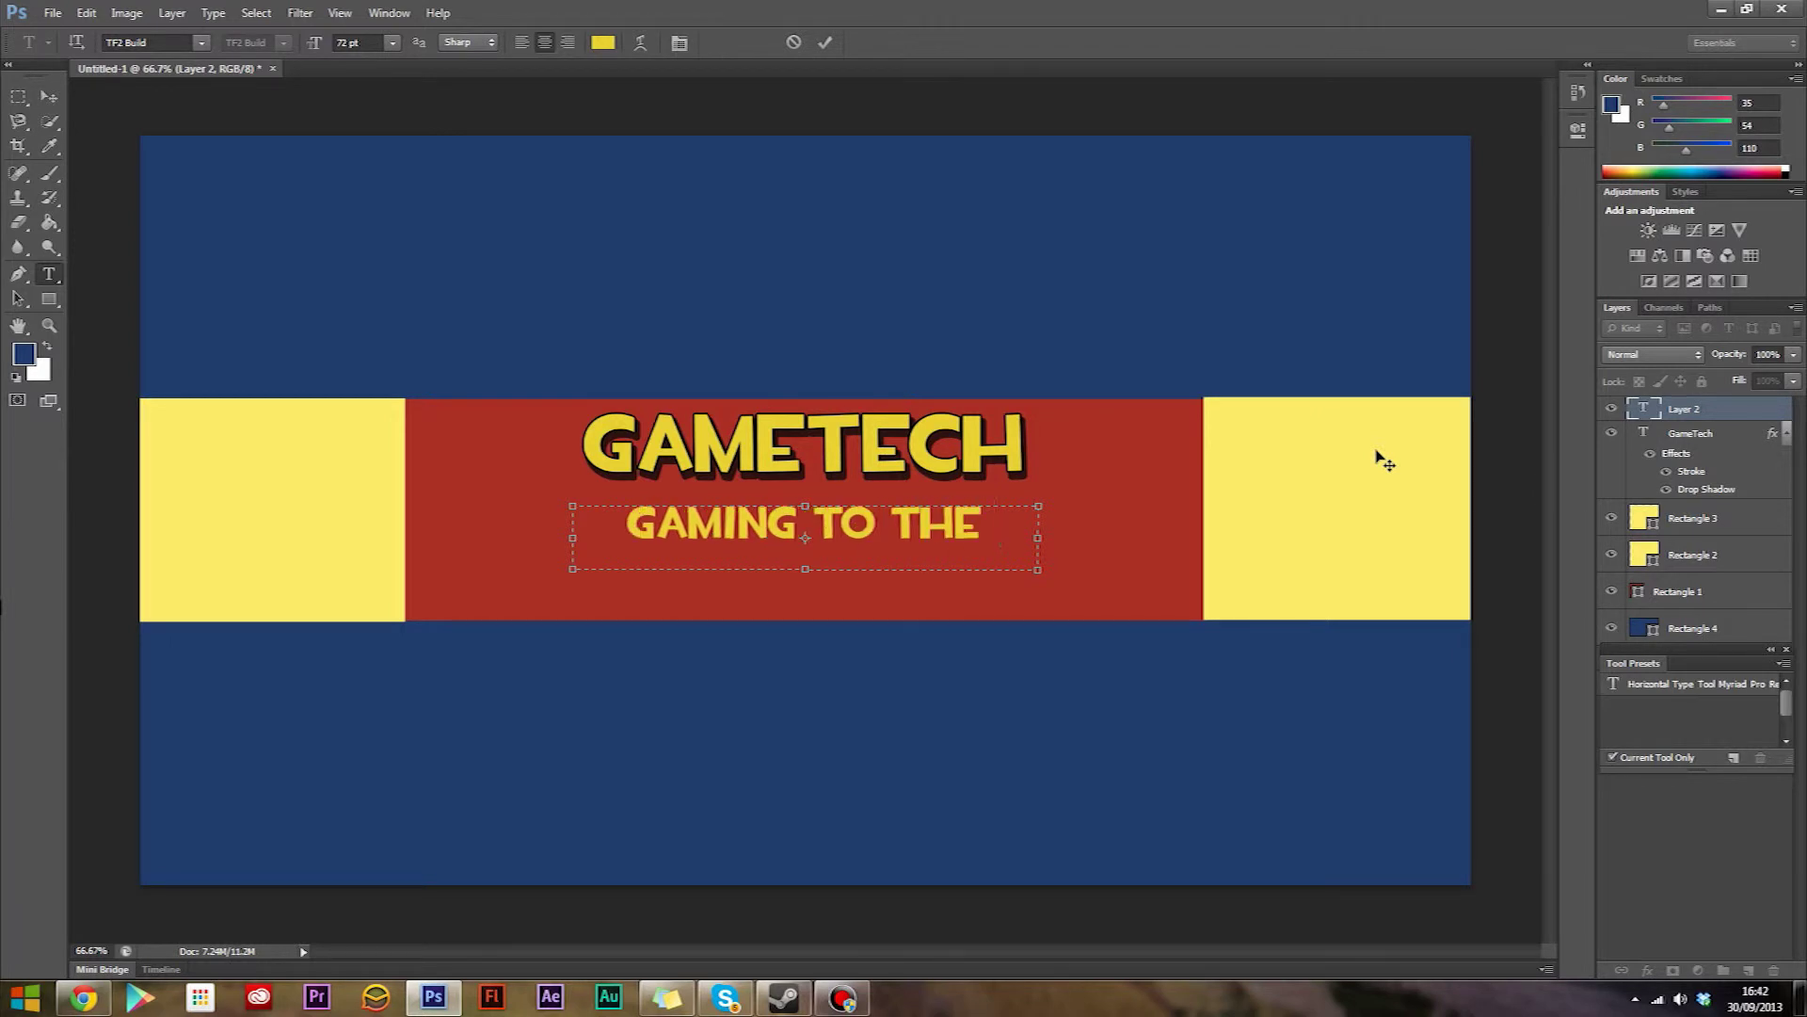
pyautogui.write('M')
pyautogui.press('BackSpace')
pyautogui.moveTo(1038, 570); pyautogui.dragTo(1179, 569)
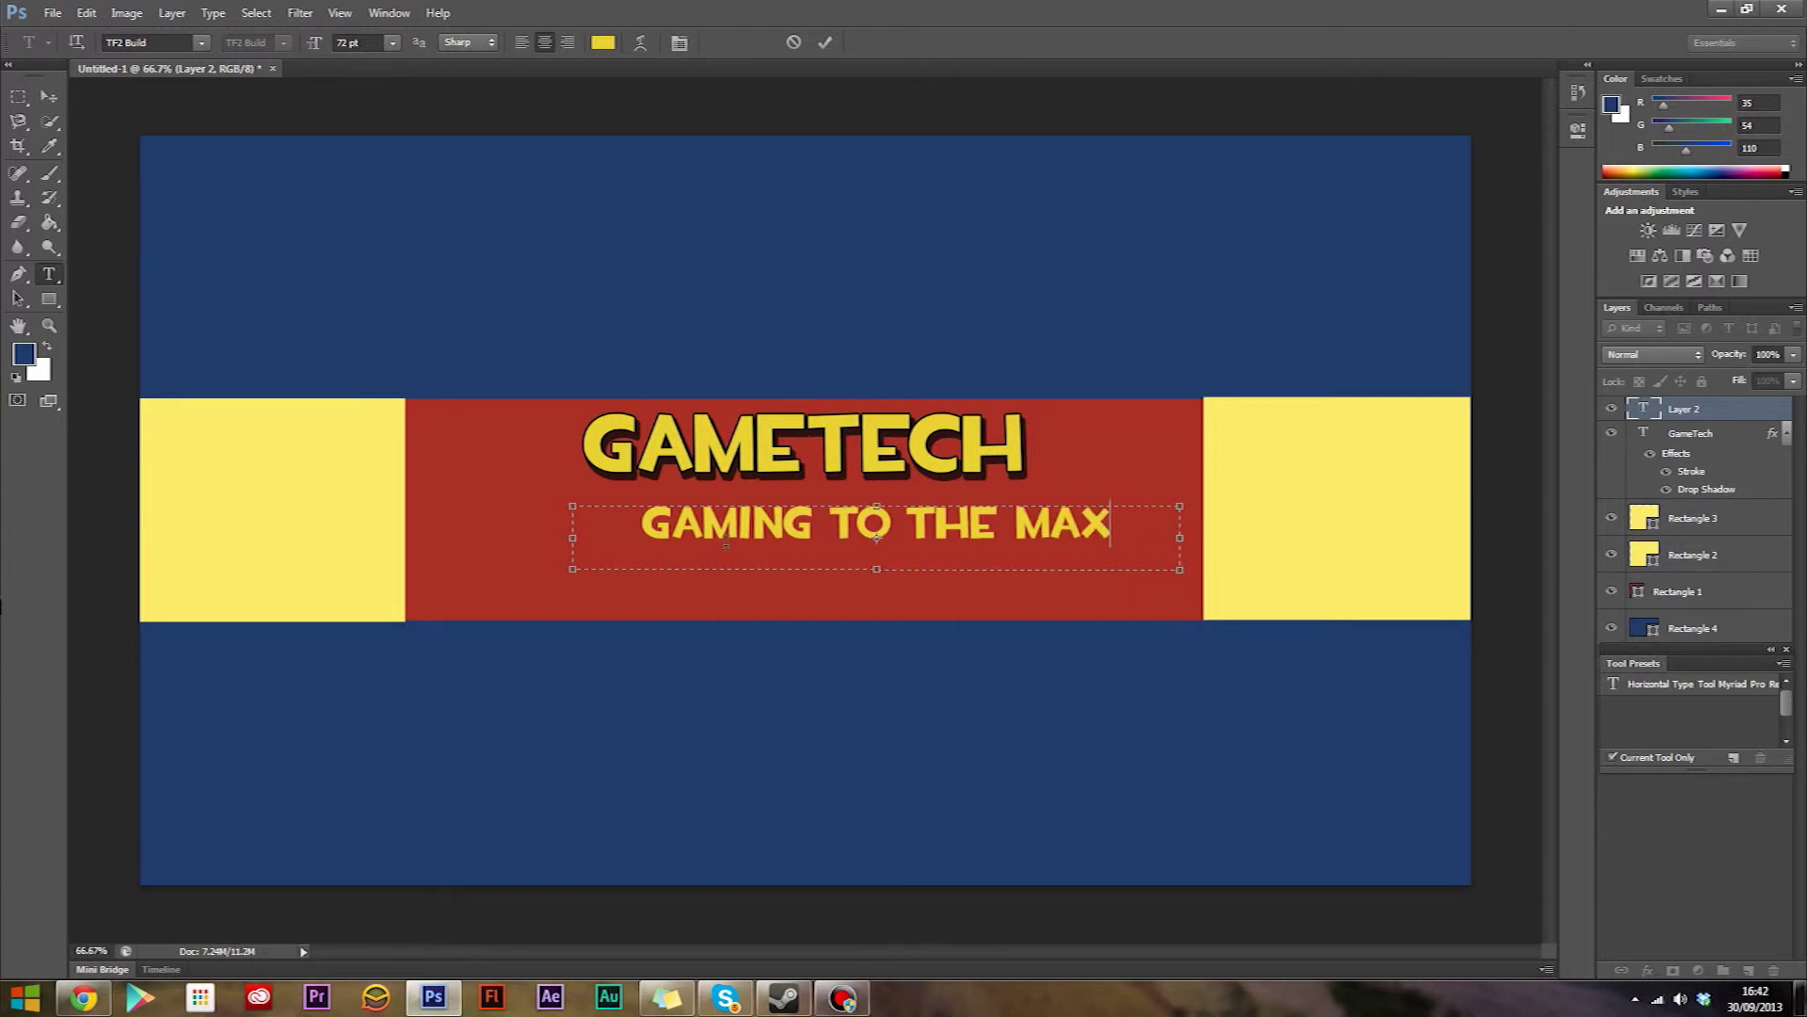
pyautogui.click(41, 98)
# Drag the GAMING TO THE MAX subtitle left so it sits centred under GAMETECH.
pyautogui.moveTo(876, 531); pyautogui.dragTo(810, 530)
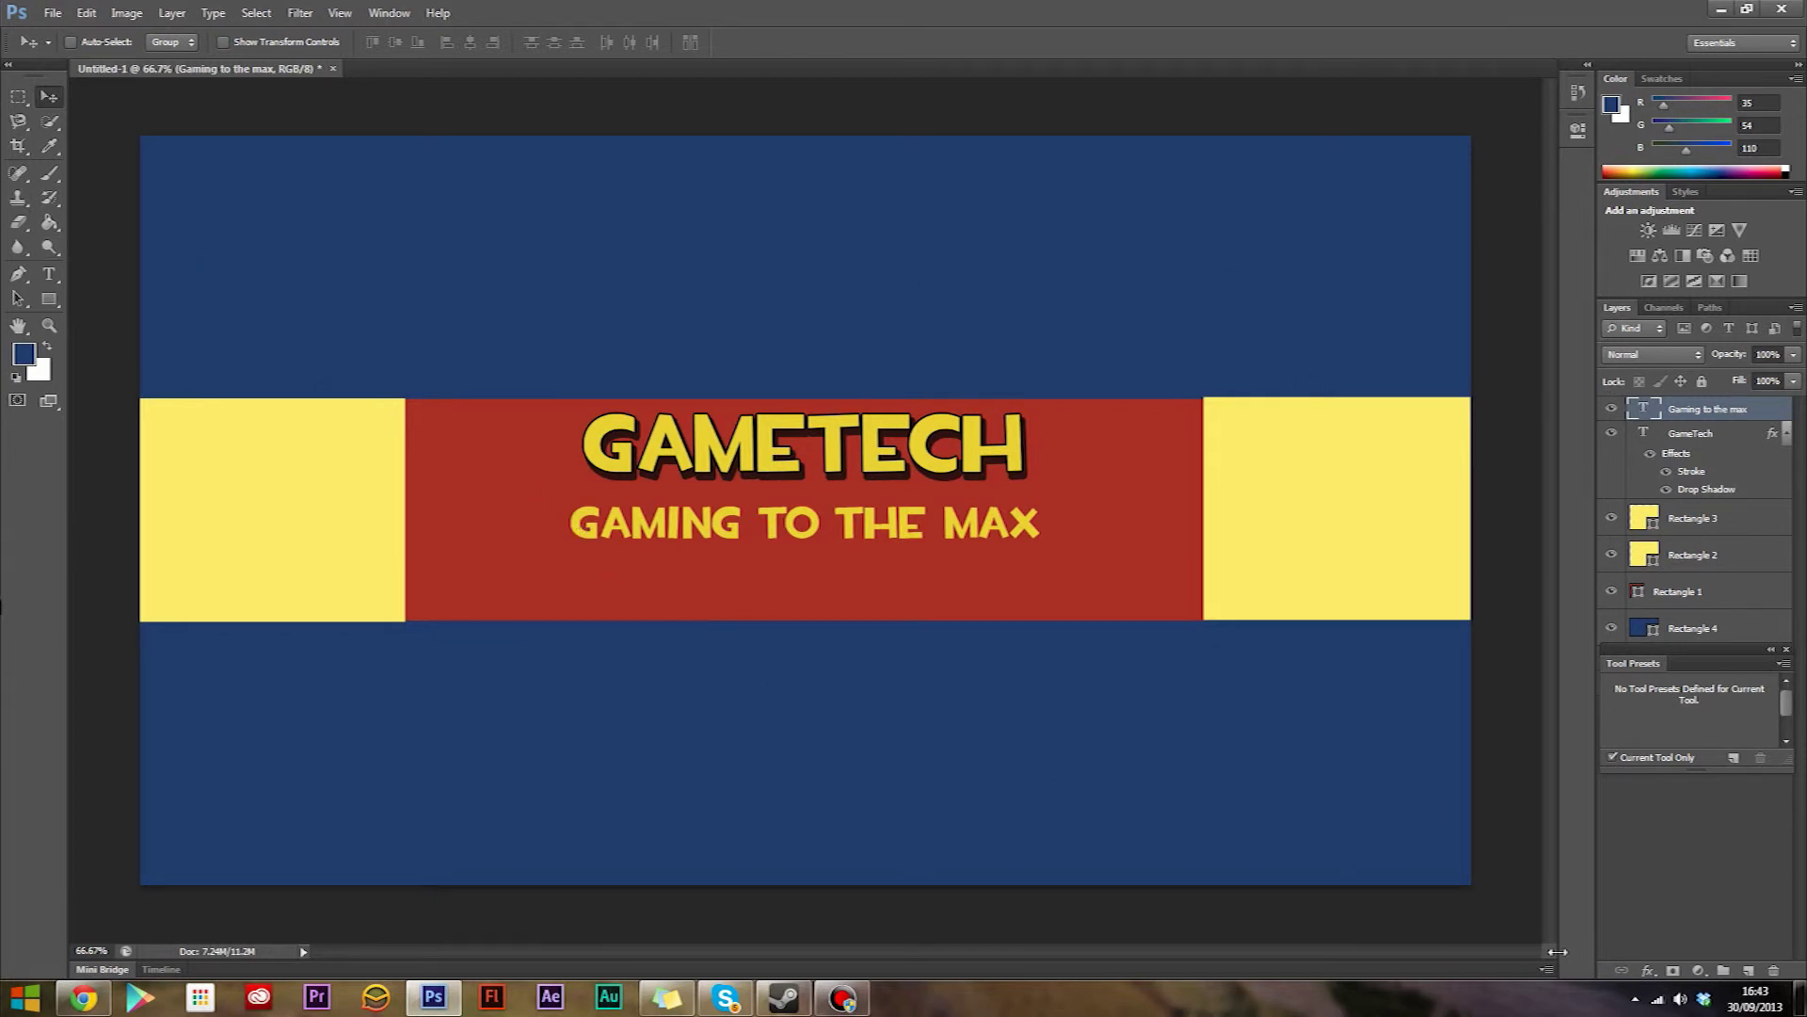
# Add a new layer and draw a wide 60 pt text box below the subtitle.
pyautogui.click(1748, 970)
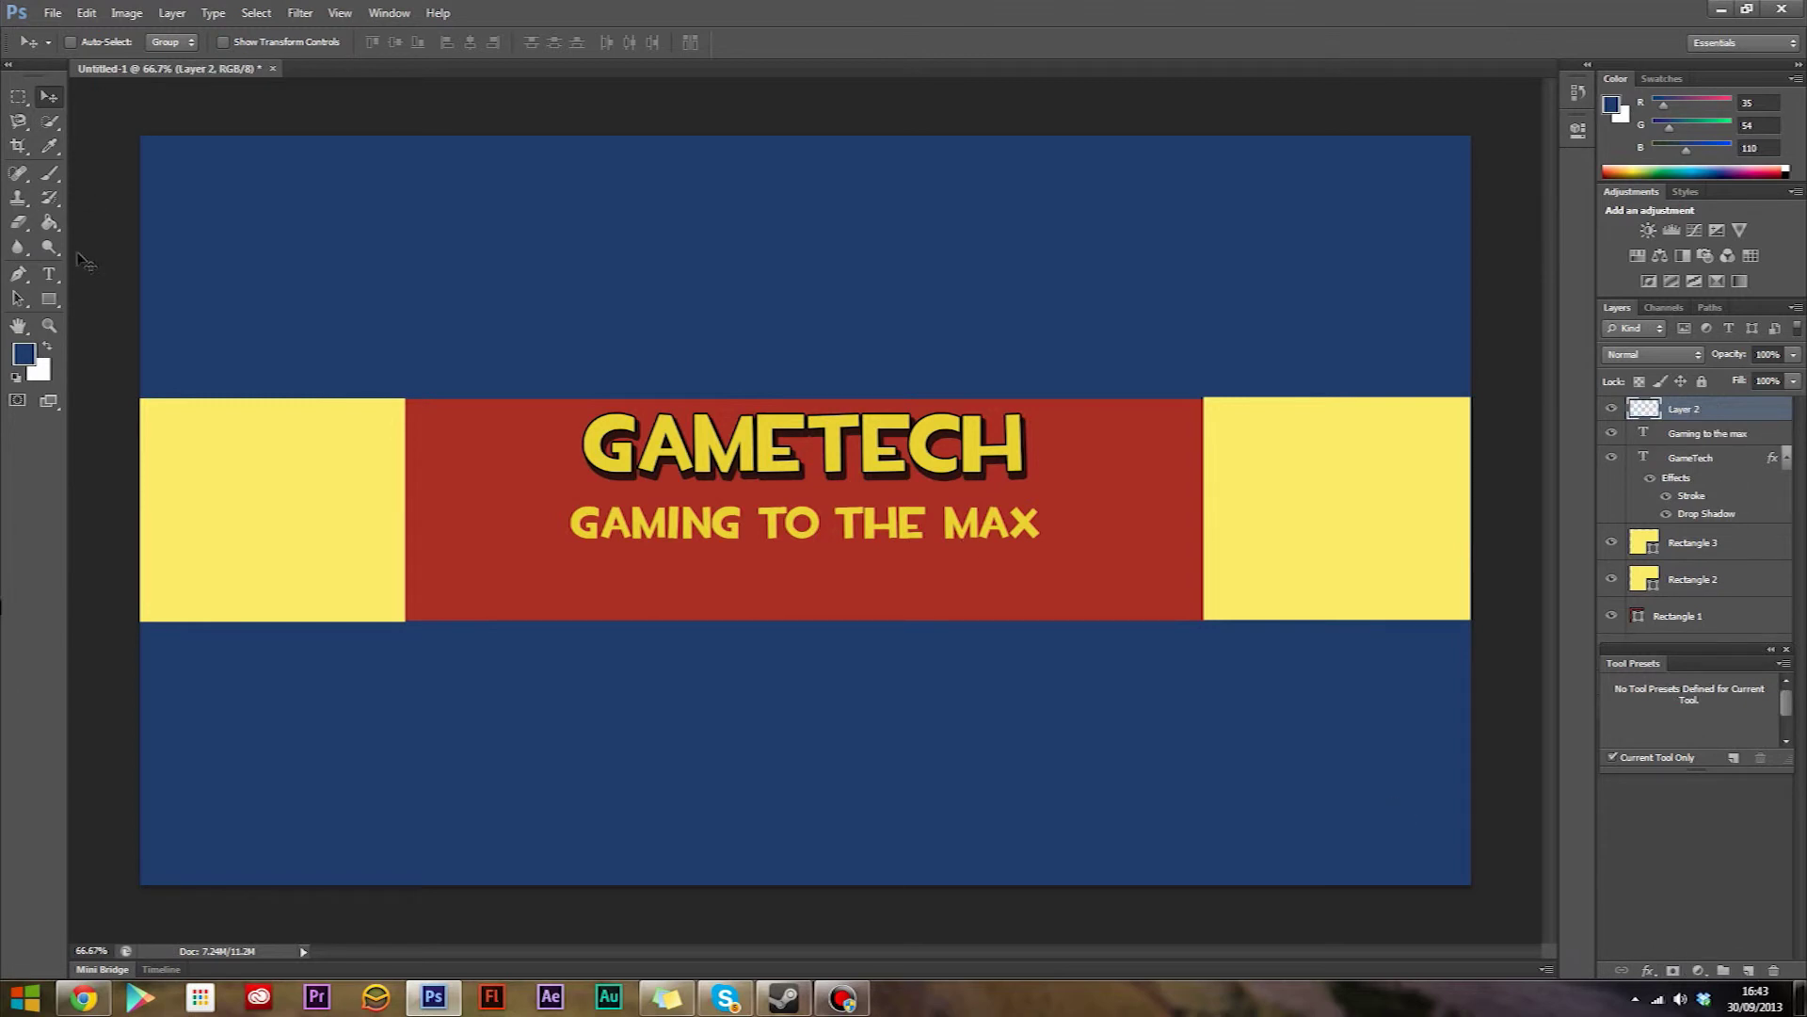
pyautogui.click(51, 272)
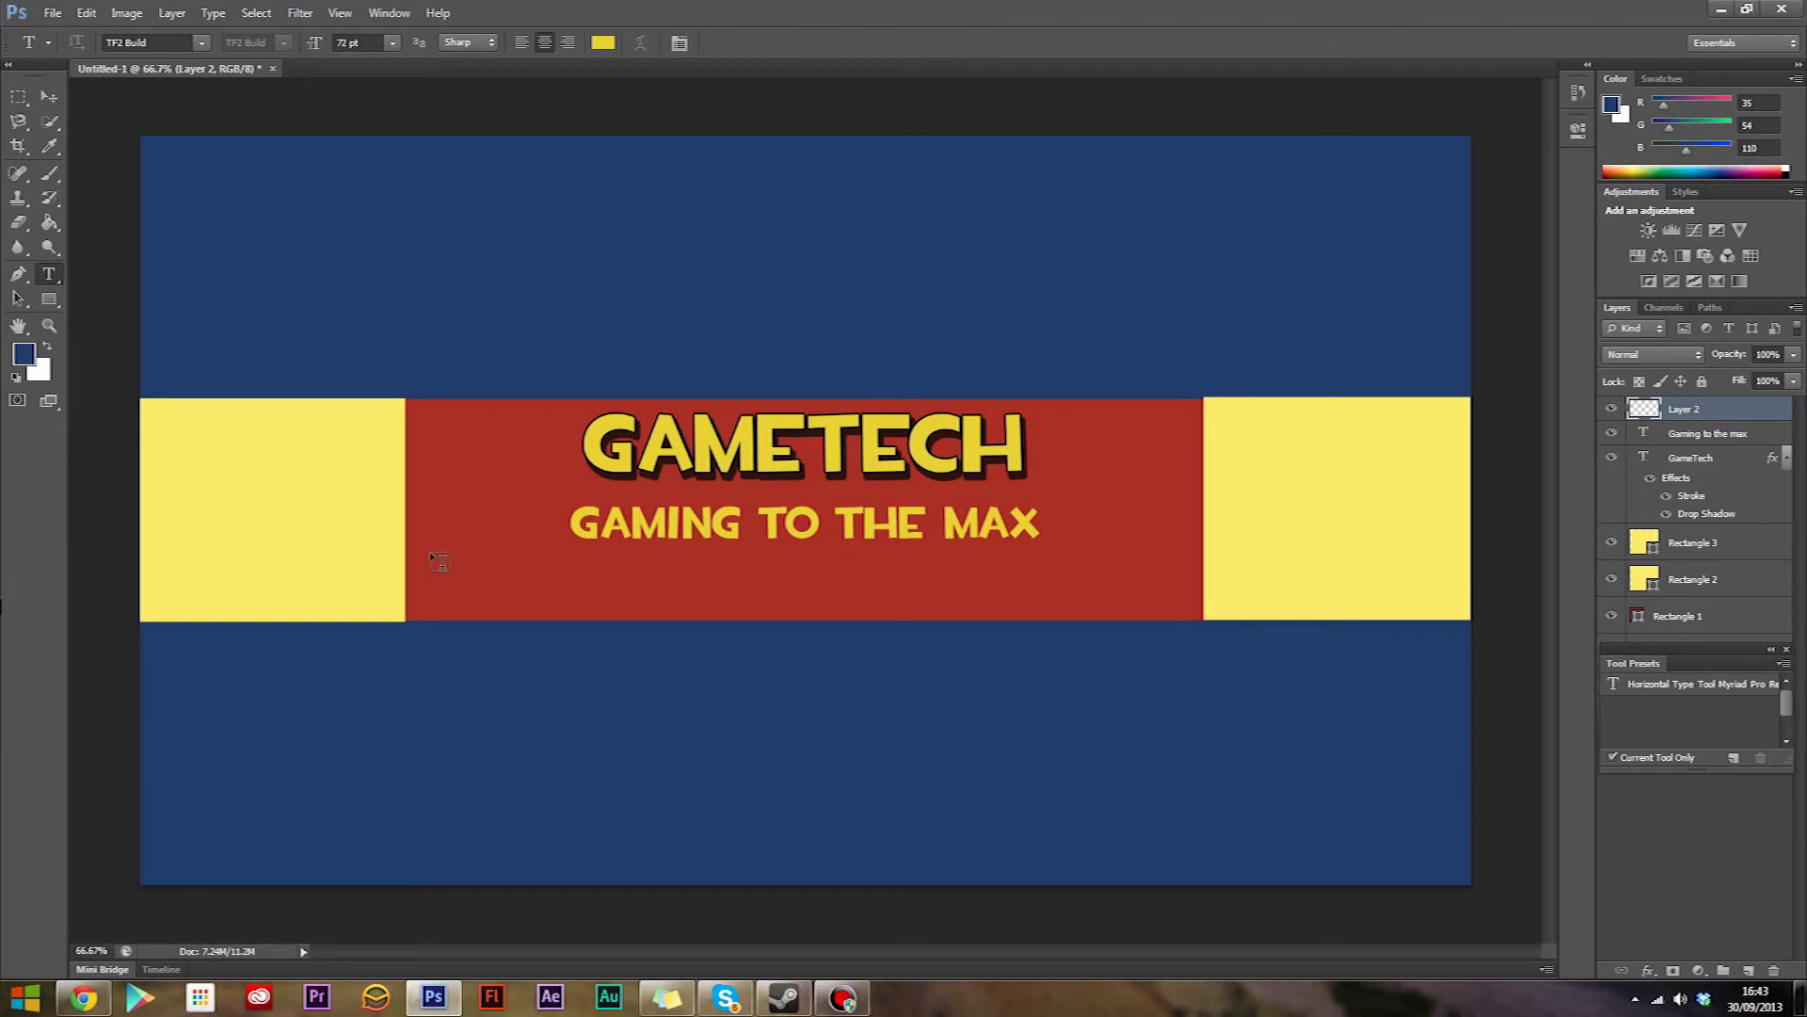
pyautogui.moveTo(430, 551); pyautogui.dragTo(1165, 610)
pyautogui.click(392, 44)
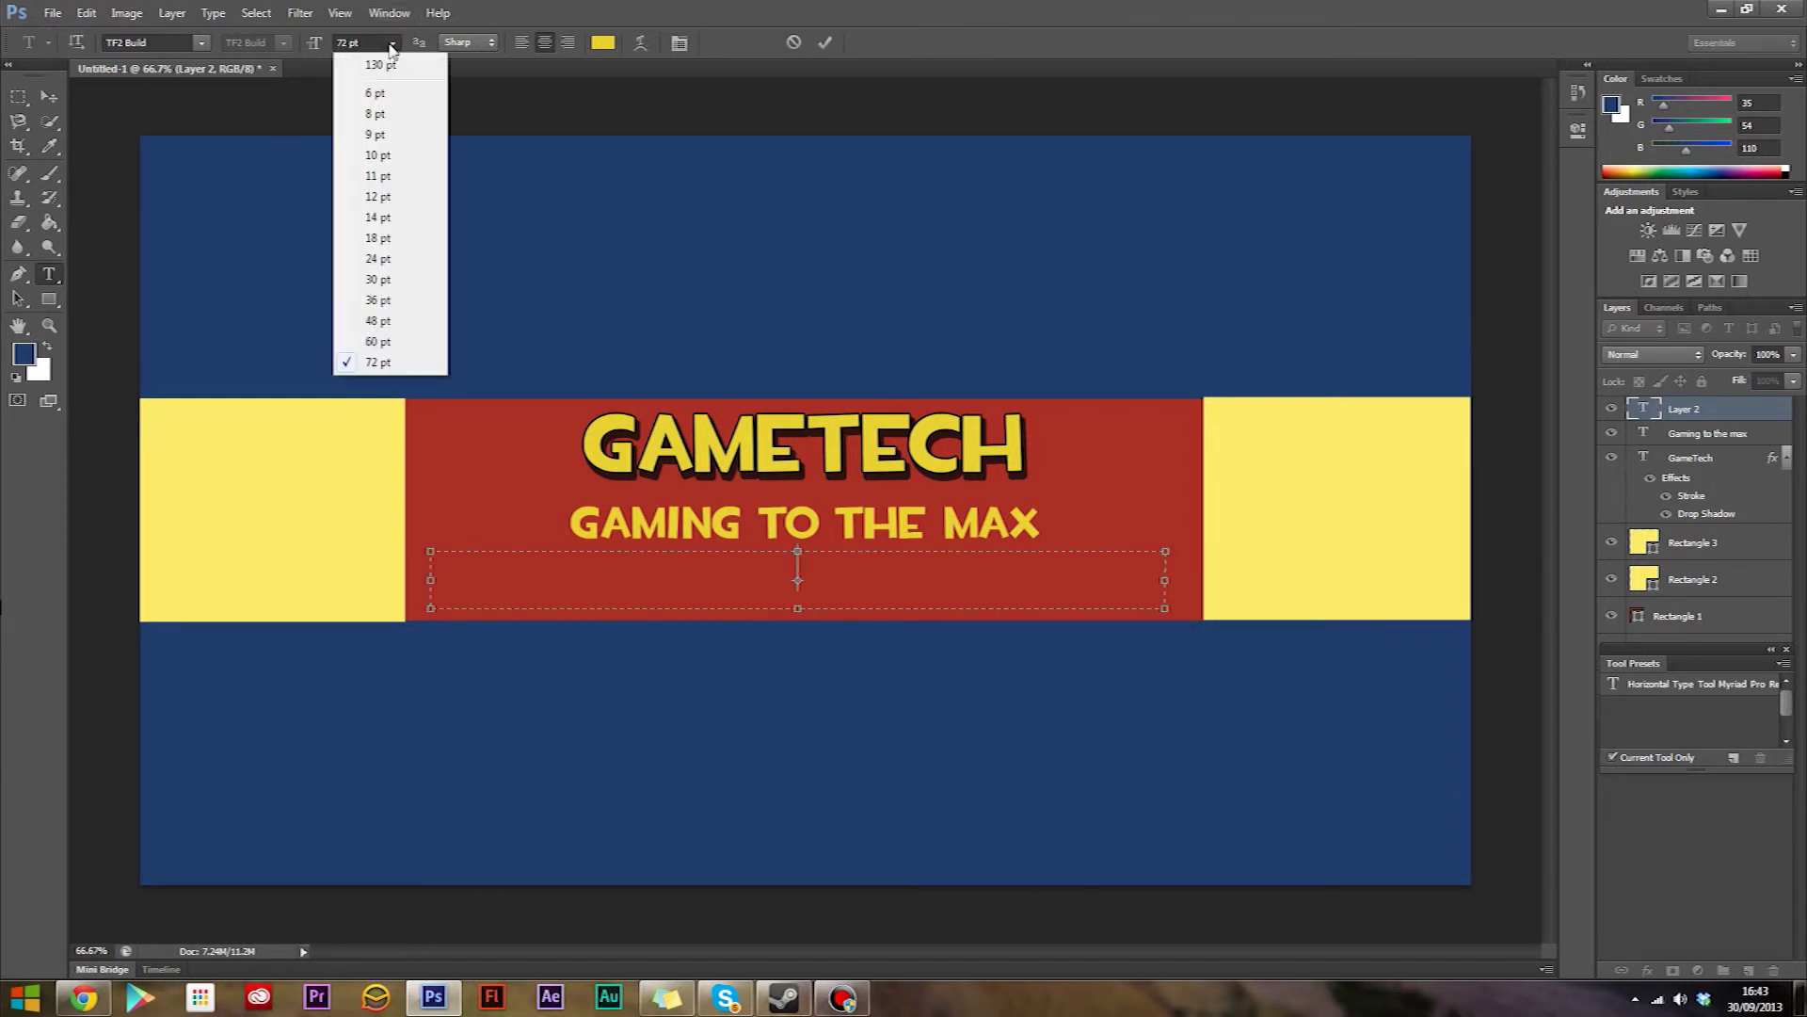
pyautogui.click(378, 341)
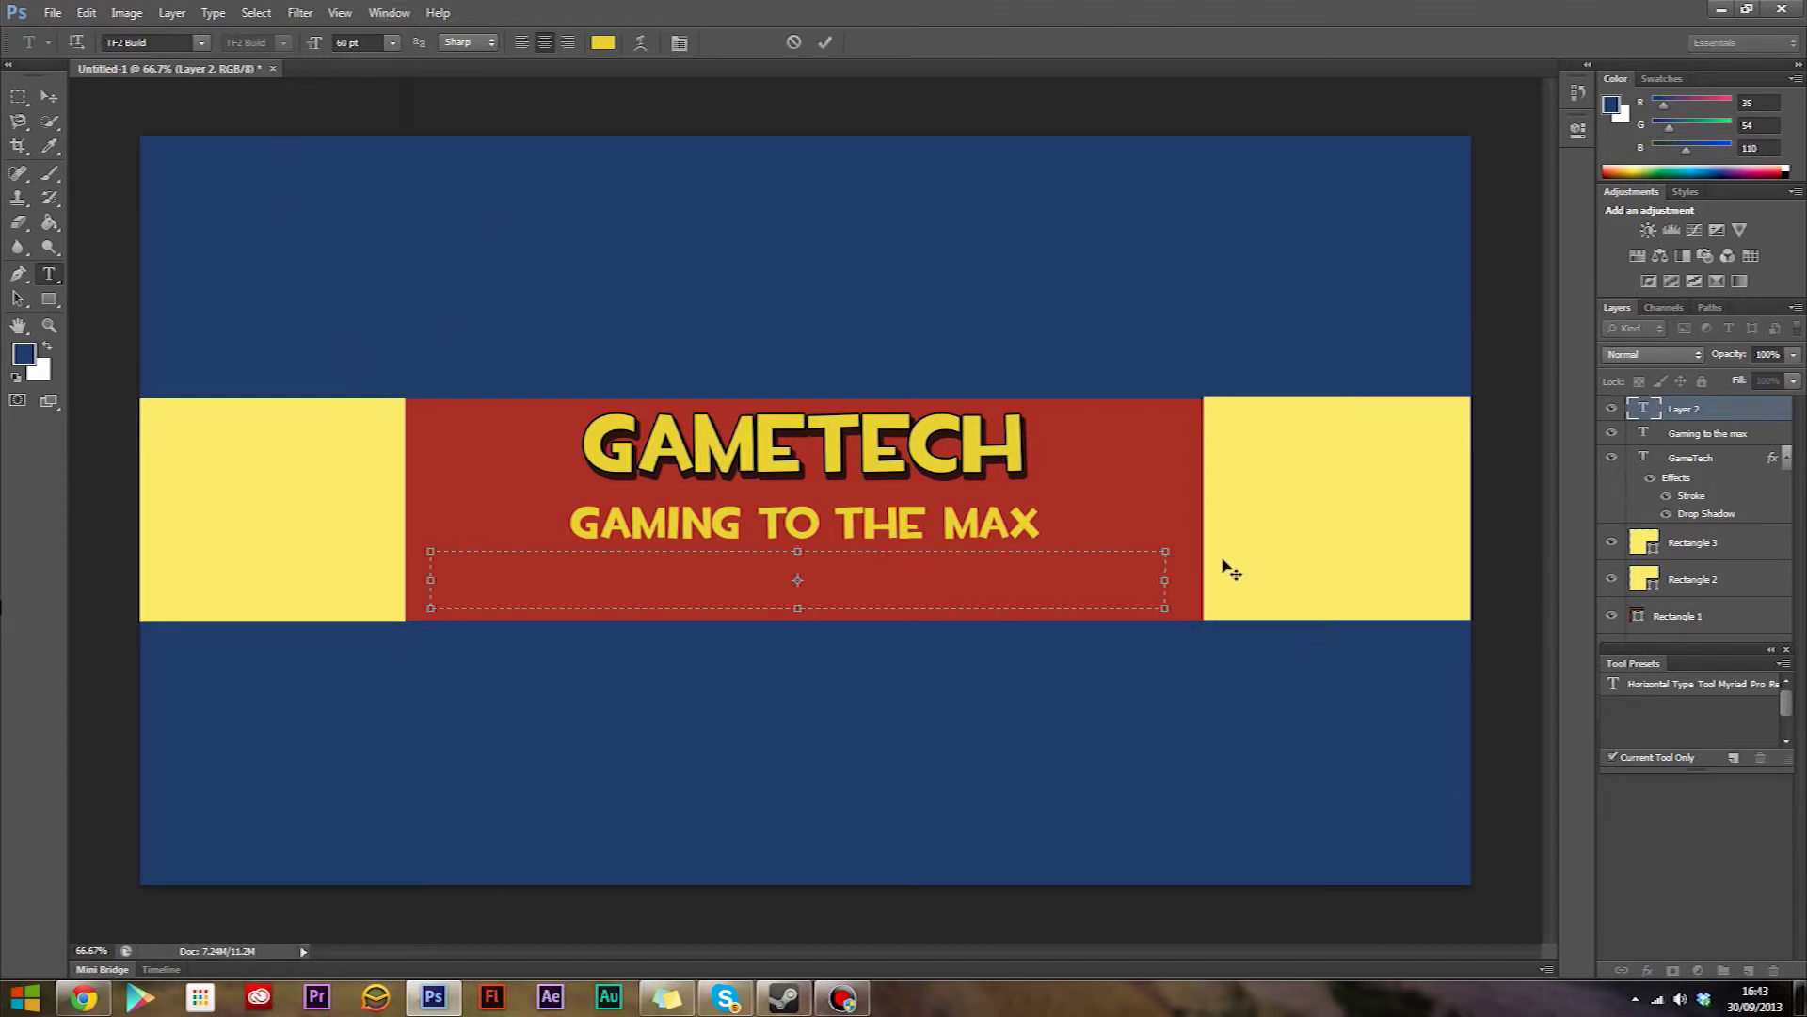
# Type the third line and edit it down to '| GAMING | FILMS'.
pyautogui.write('TUTORIALS')
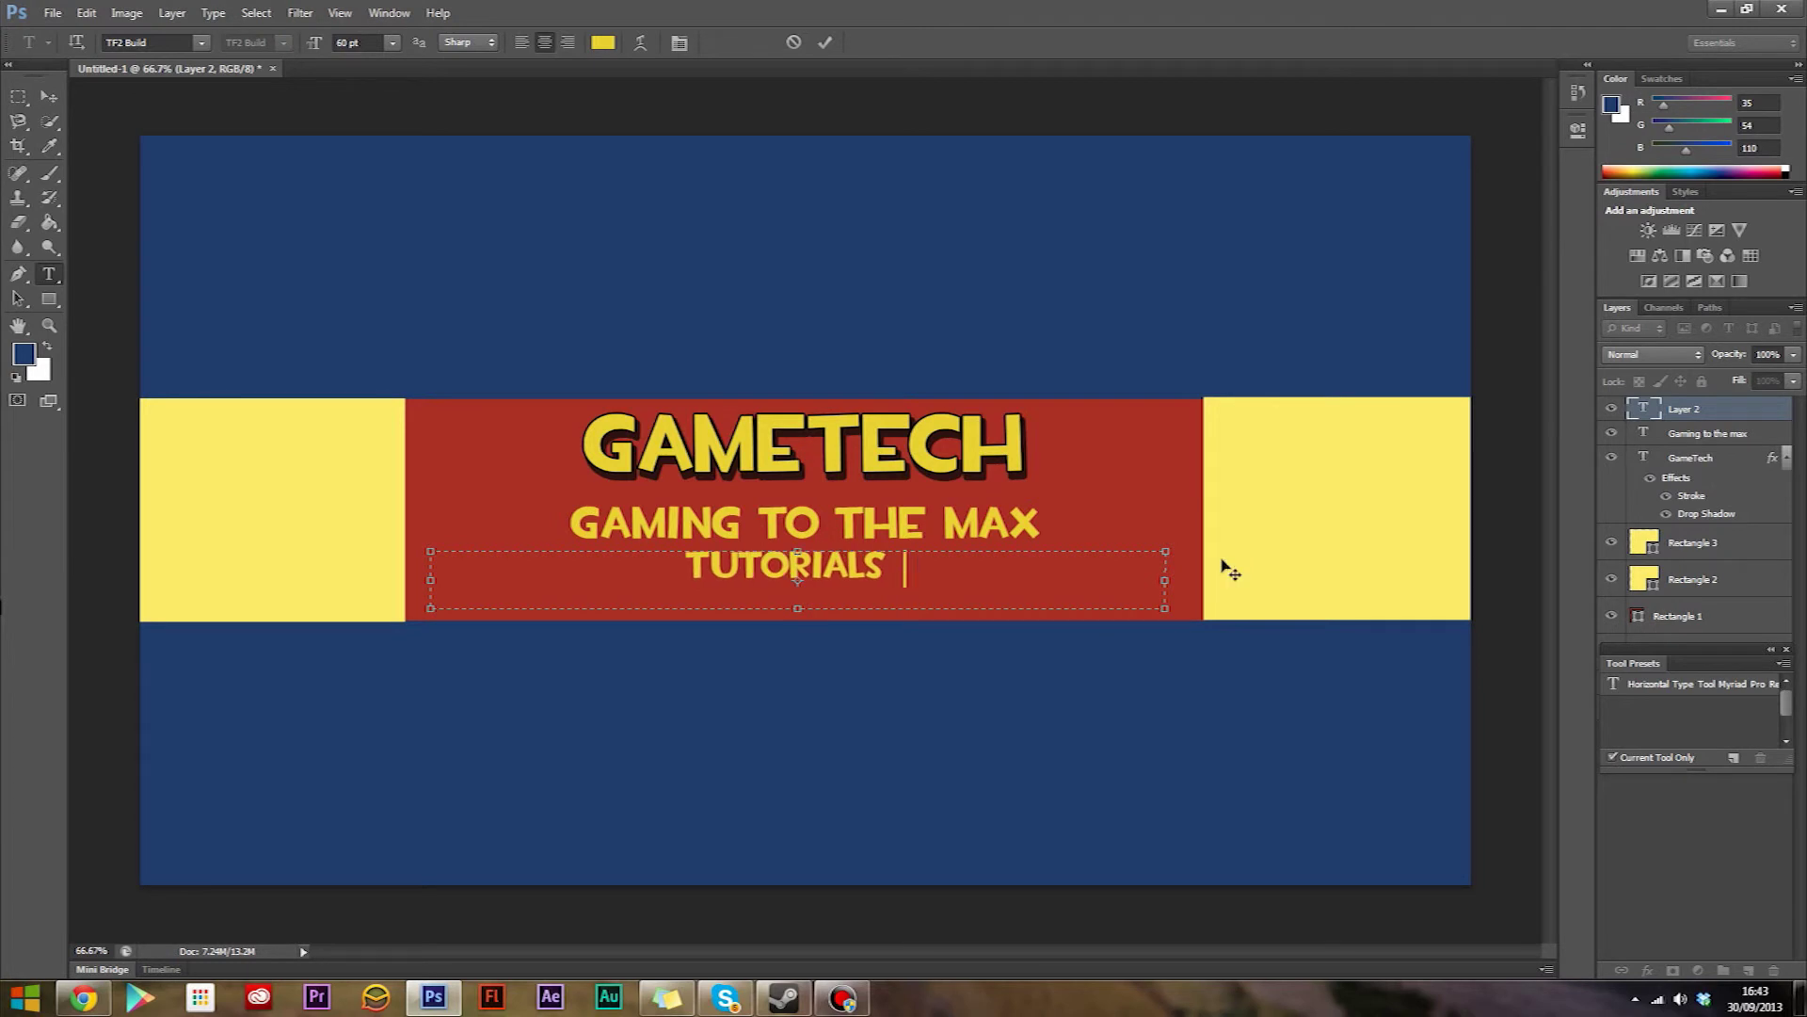
pyautogui.write(' | Gaming')
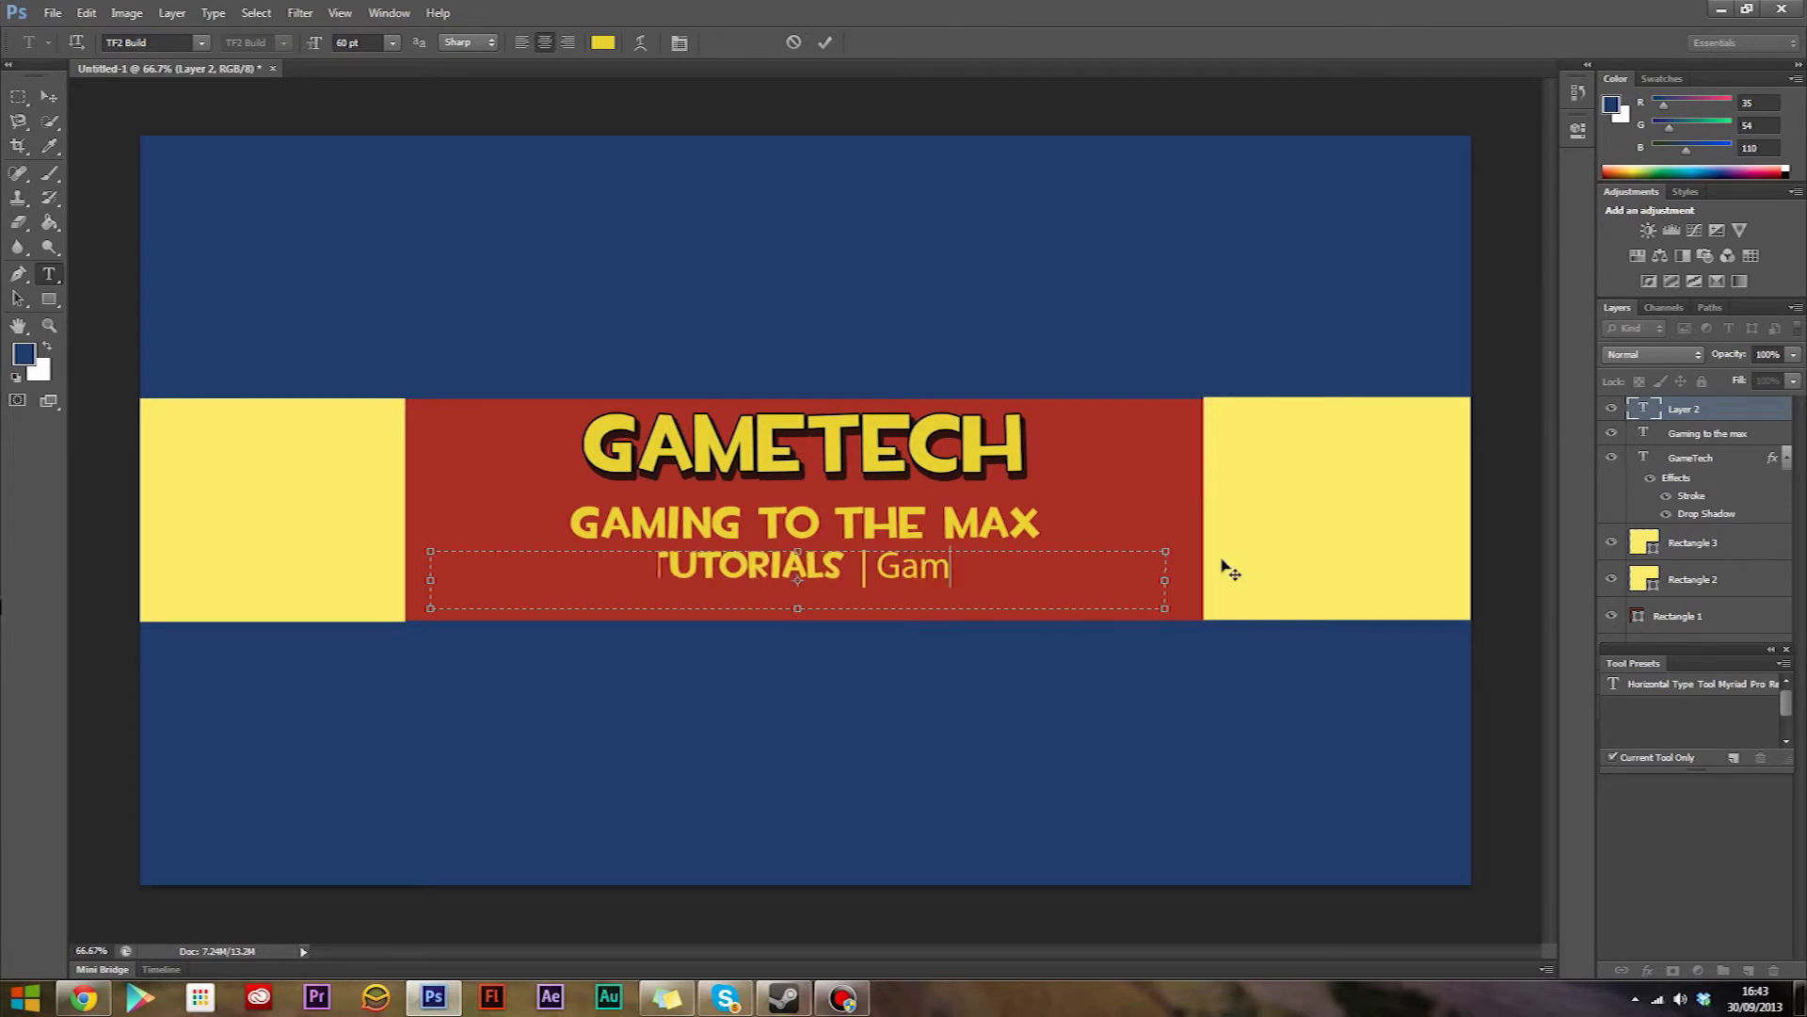
pyautogui.press('Left')
pyautogui.press('BackSpace')
pyautogui.press('BackSpace')
pyautogui.press('BackSpace')
pyautogui.press('BackSpace')
pyautogui.press('BackSpace')
pyautogui.press('BackSpace')
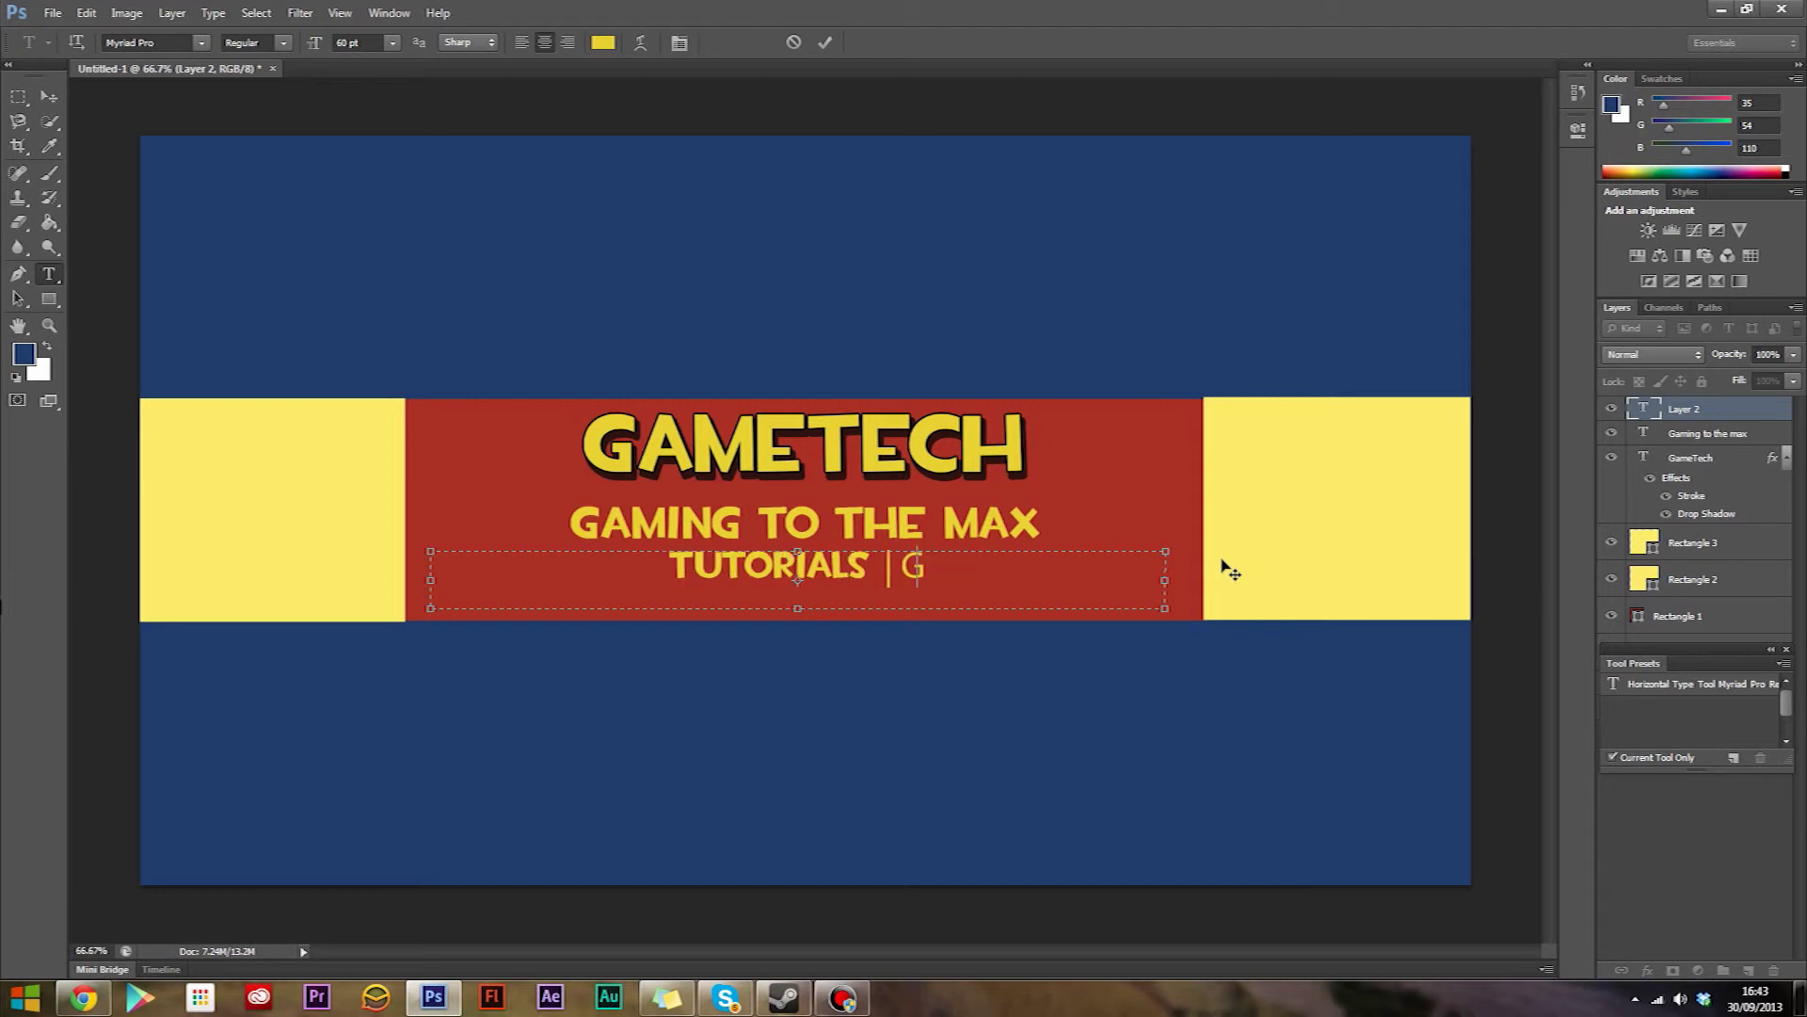
pyautogui.write('GA')
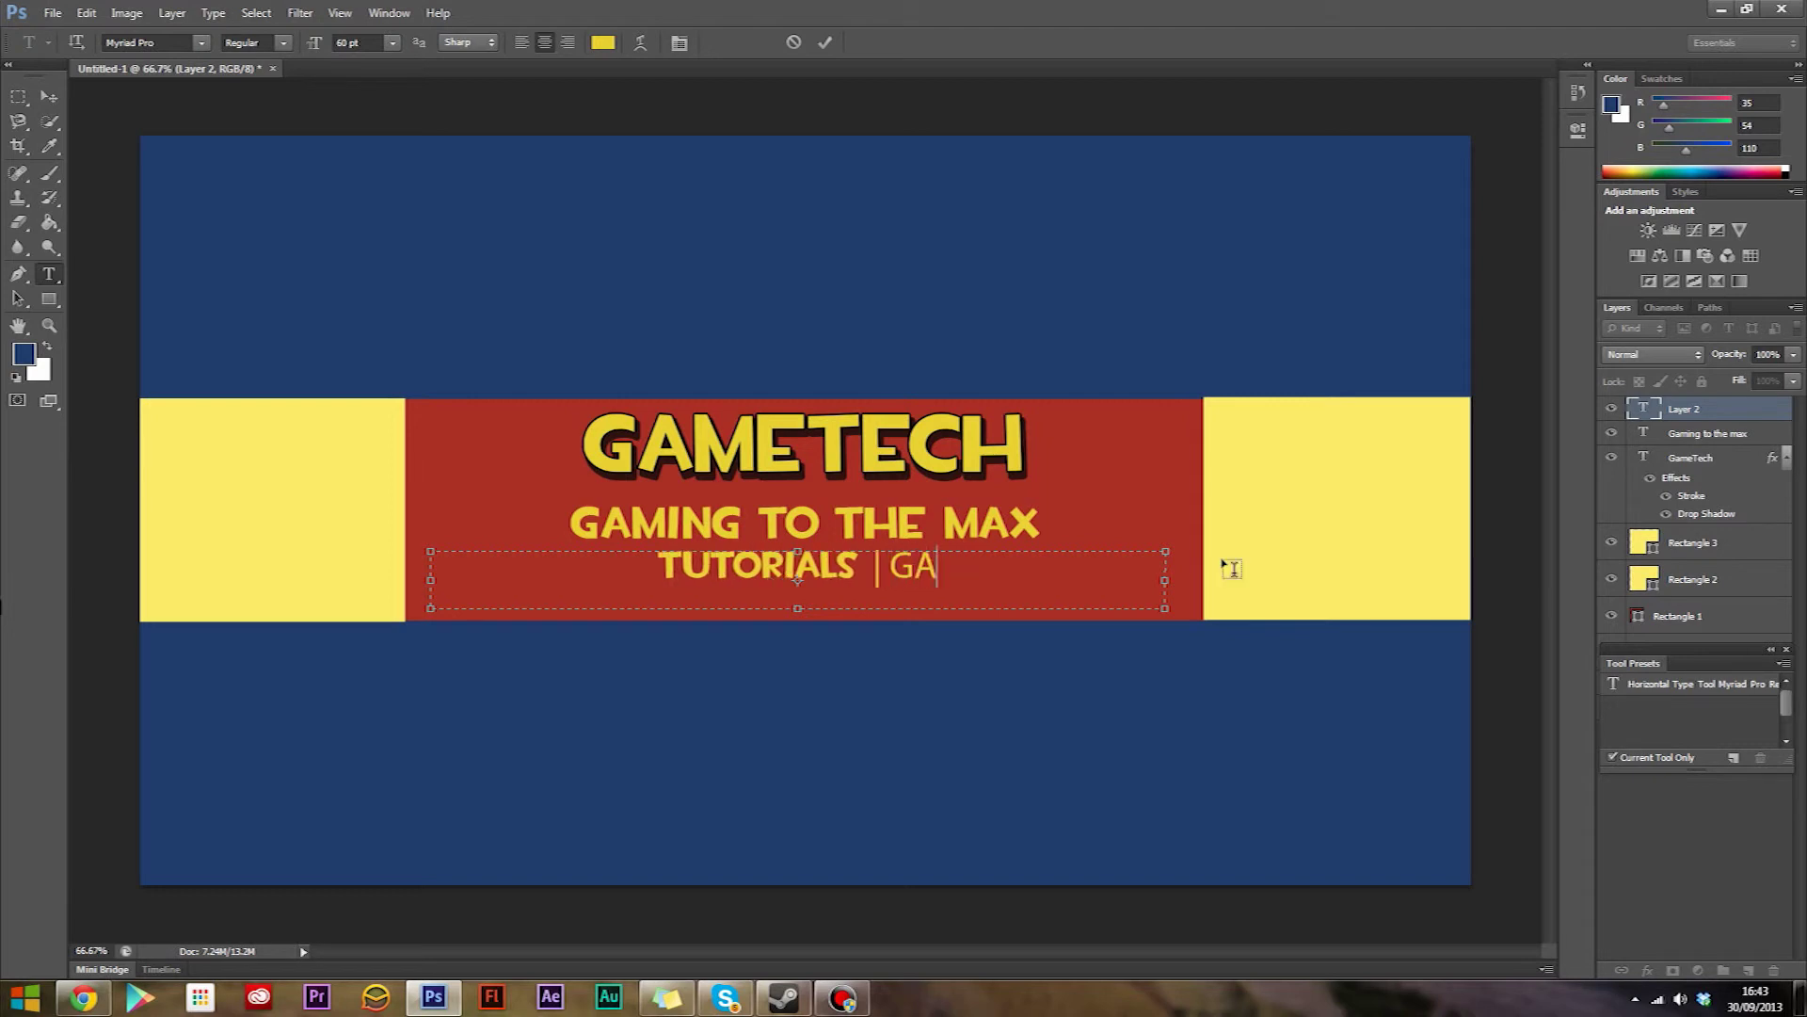
pyautogui.write('MING')
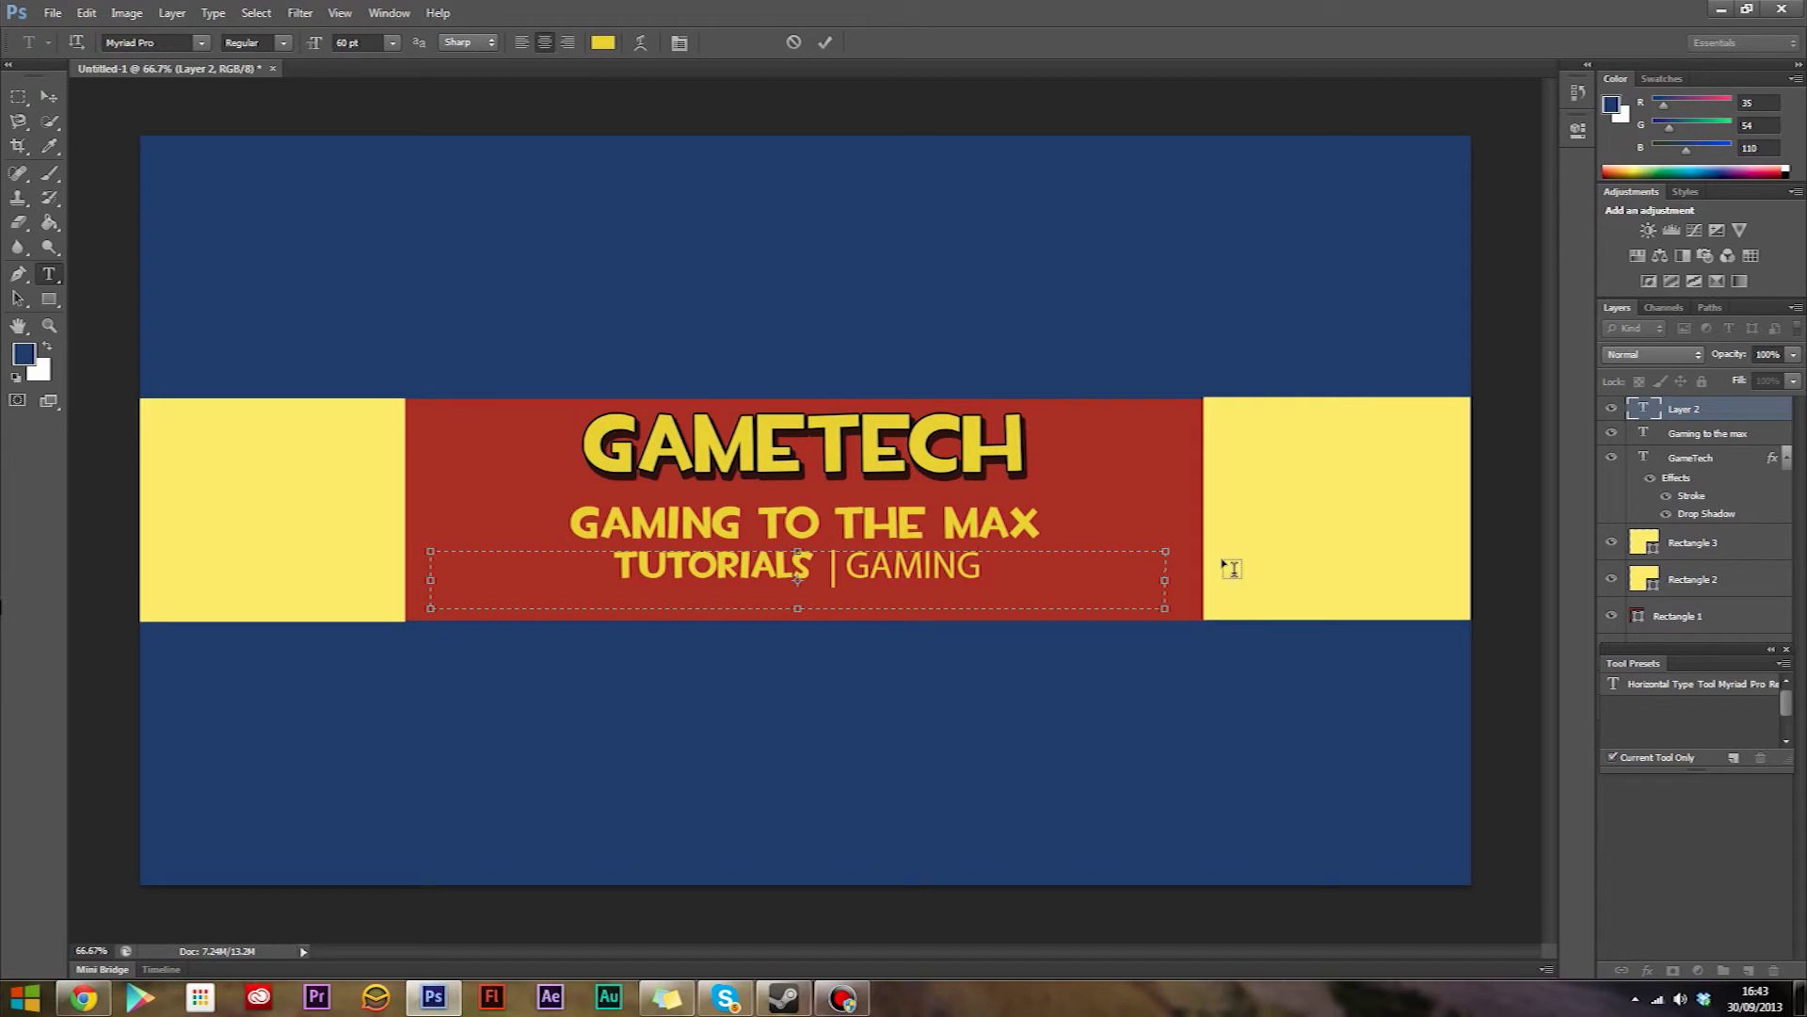
pyautogui.write(' |')
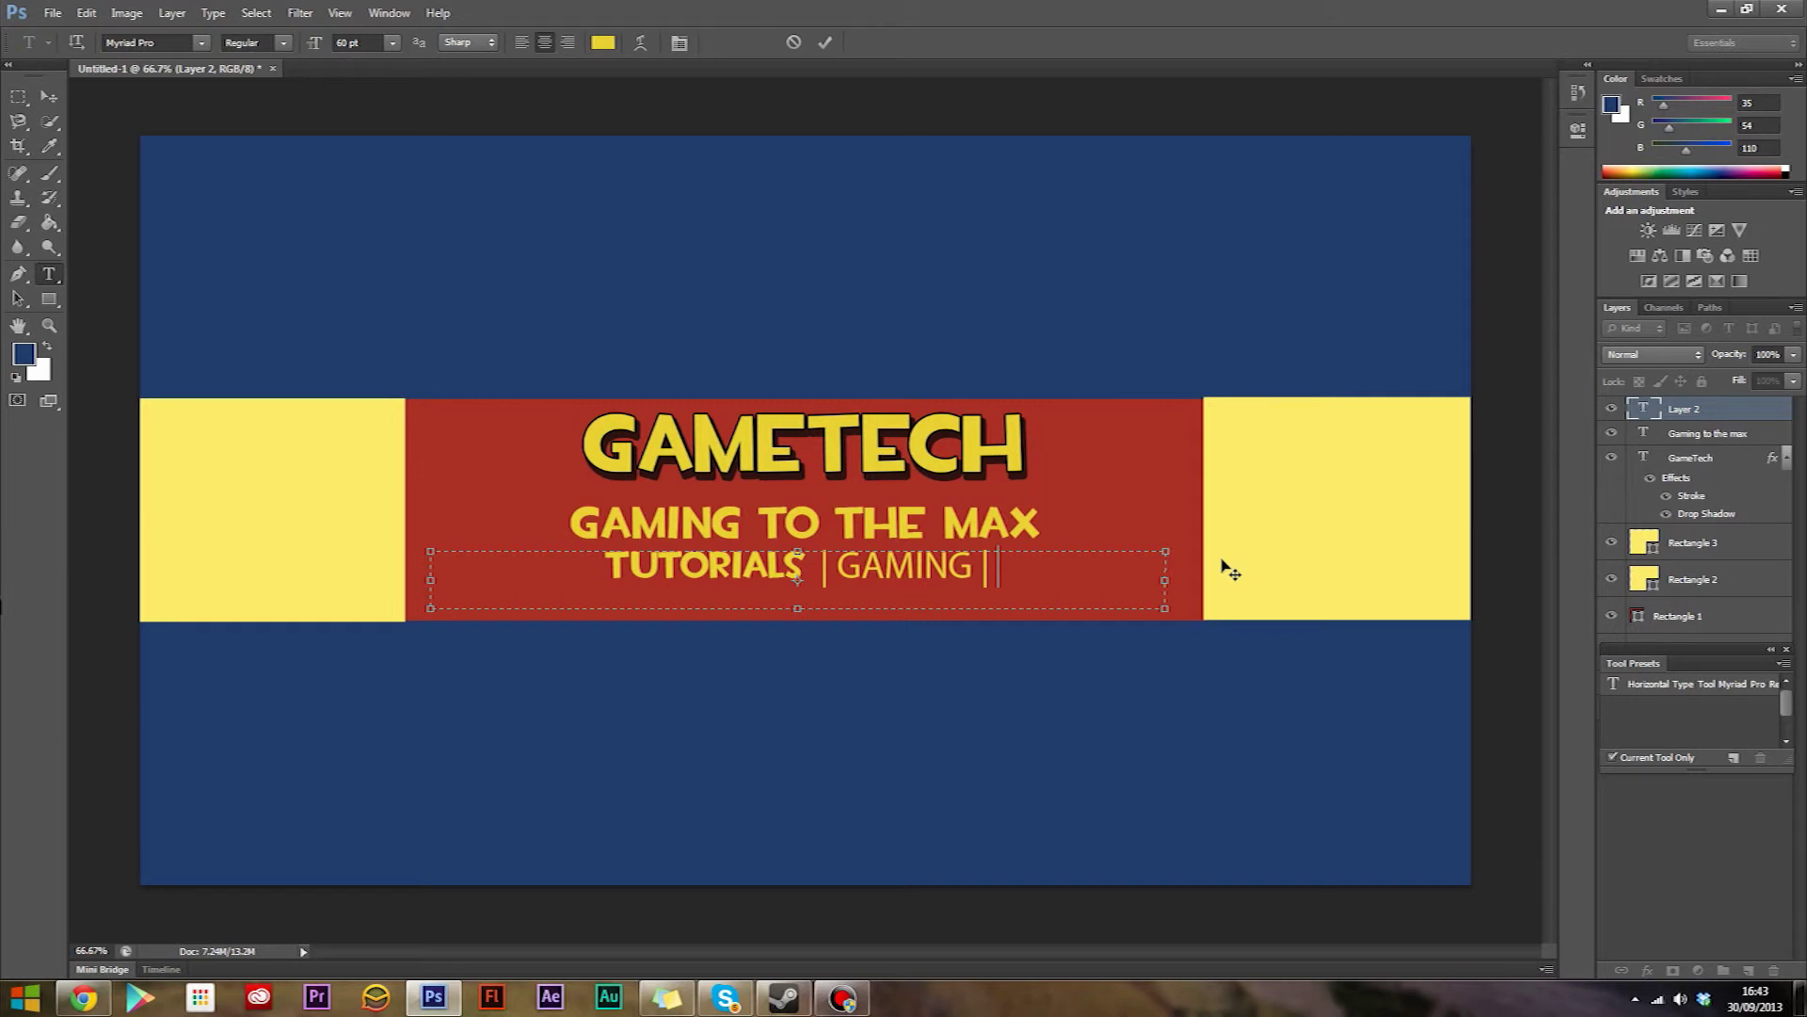
pyautogui.write(' FILMS')
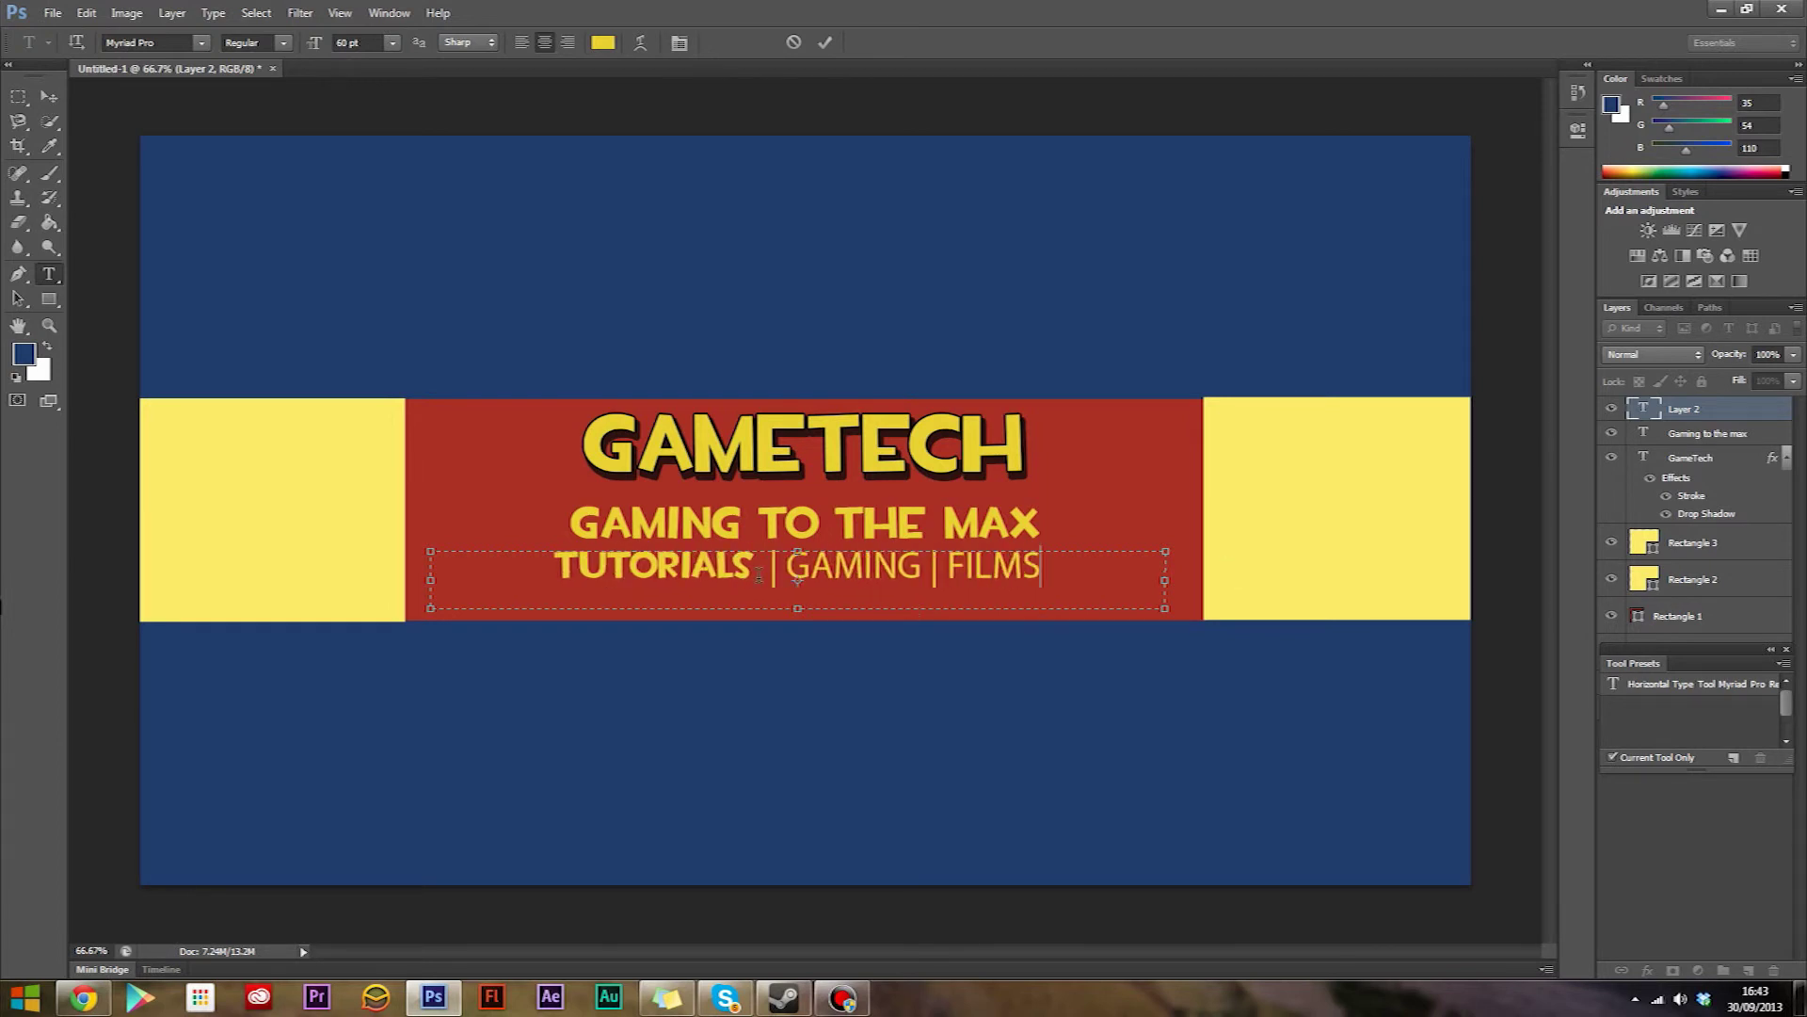
pyautogui.moveTo(759, 575); pyautogui.dragTo(554, 570)
pyautogui.write('TU')
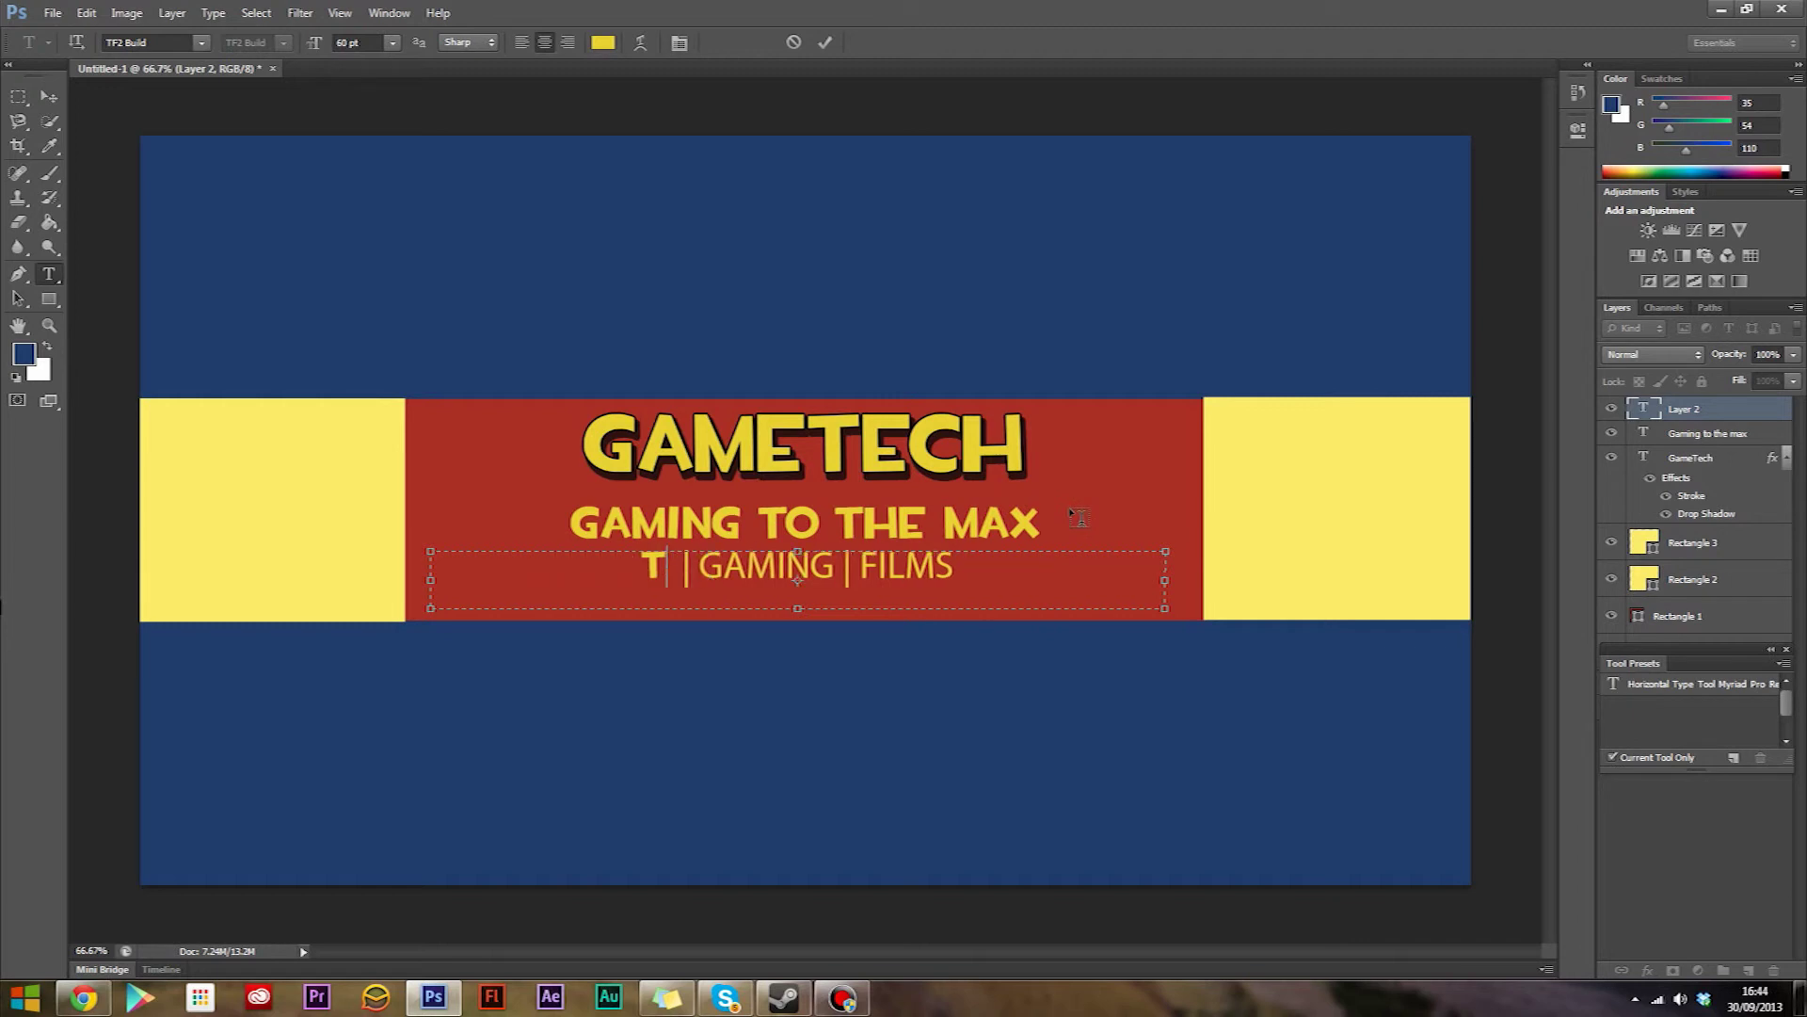
pyautogui.press('BackSpace')
pyautogui.press('BackSpace')
# Browse the font list and choose Myriad Pro for the third line.
pyautogui.click(202, 43)
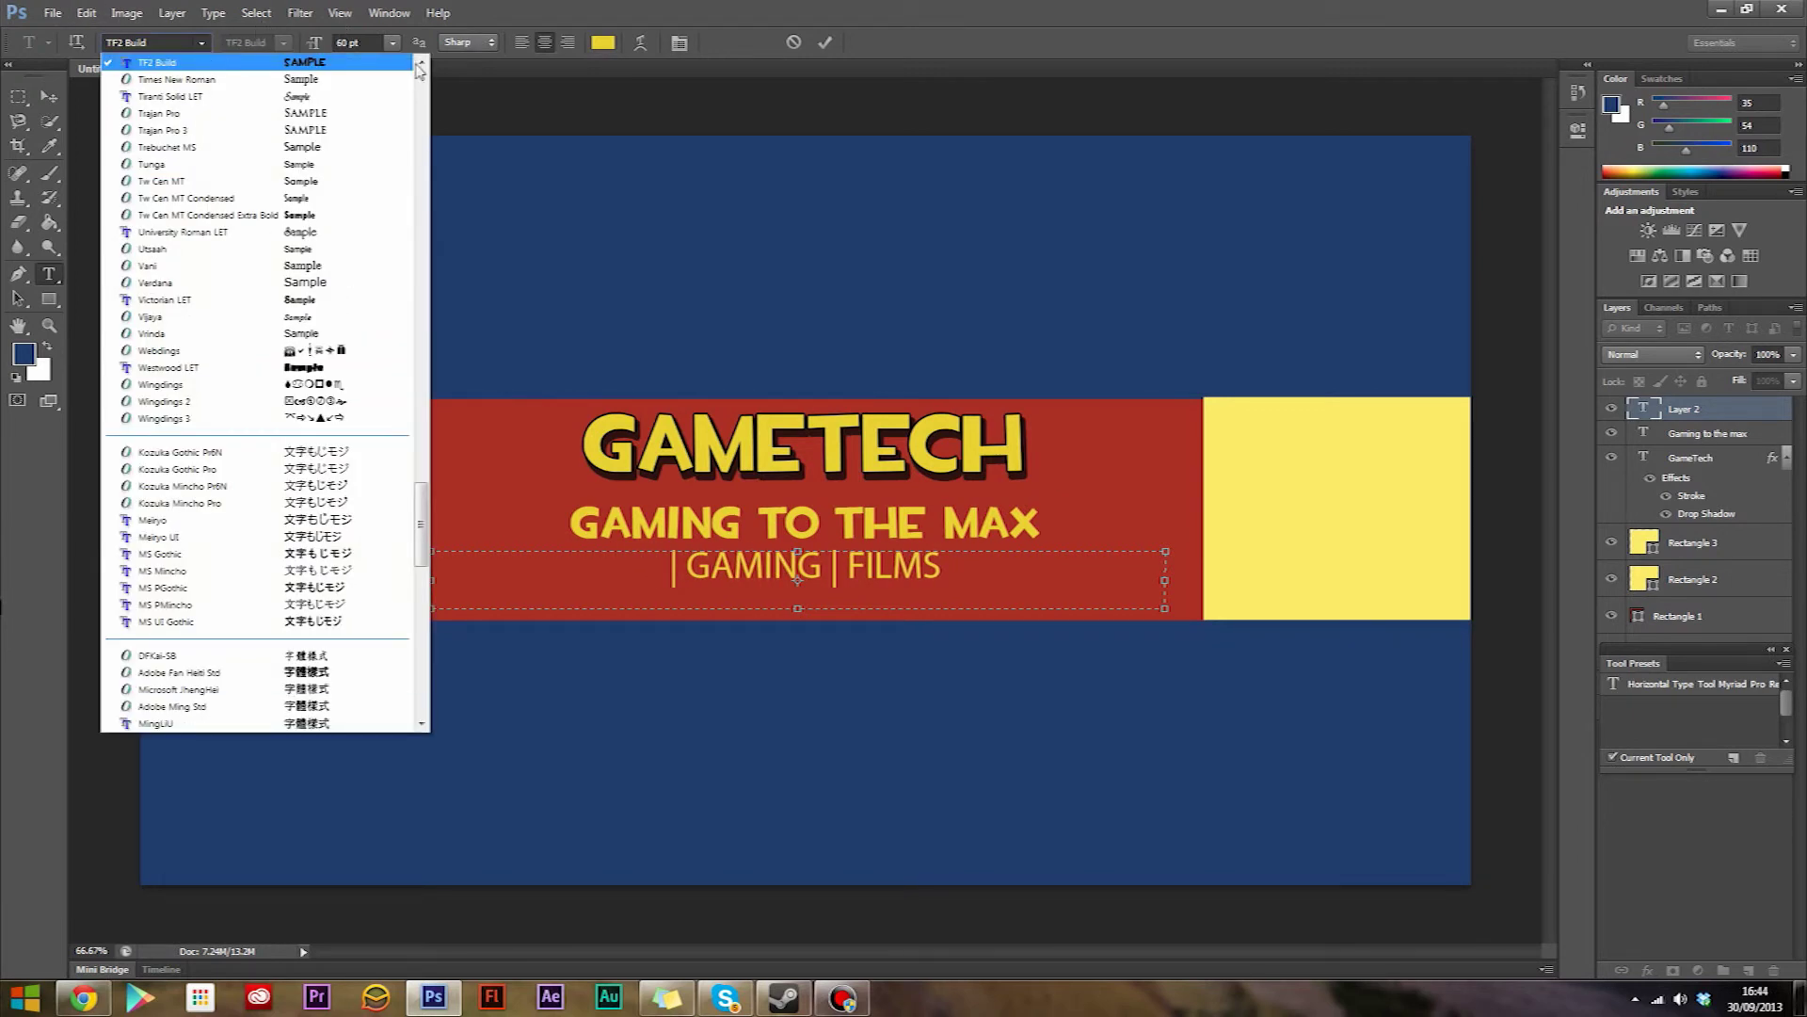
pyautogui.click(765, 559)
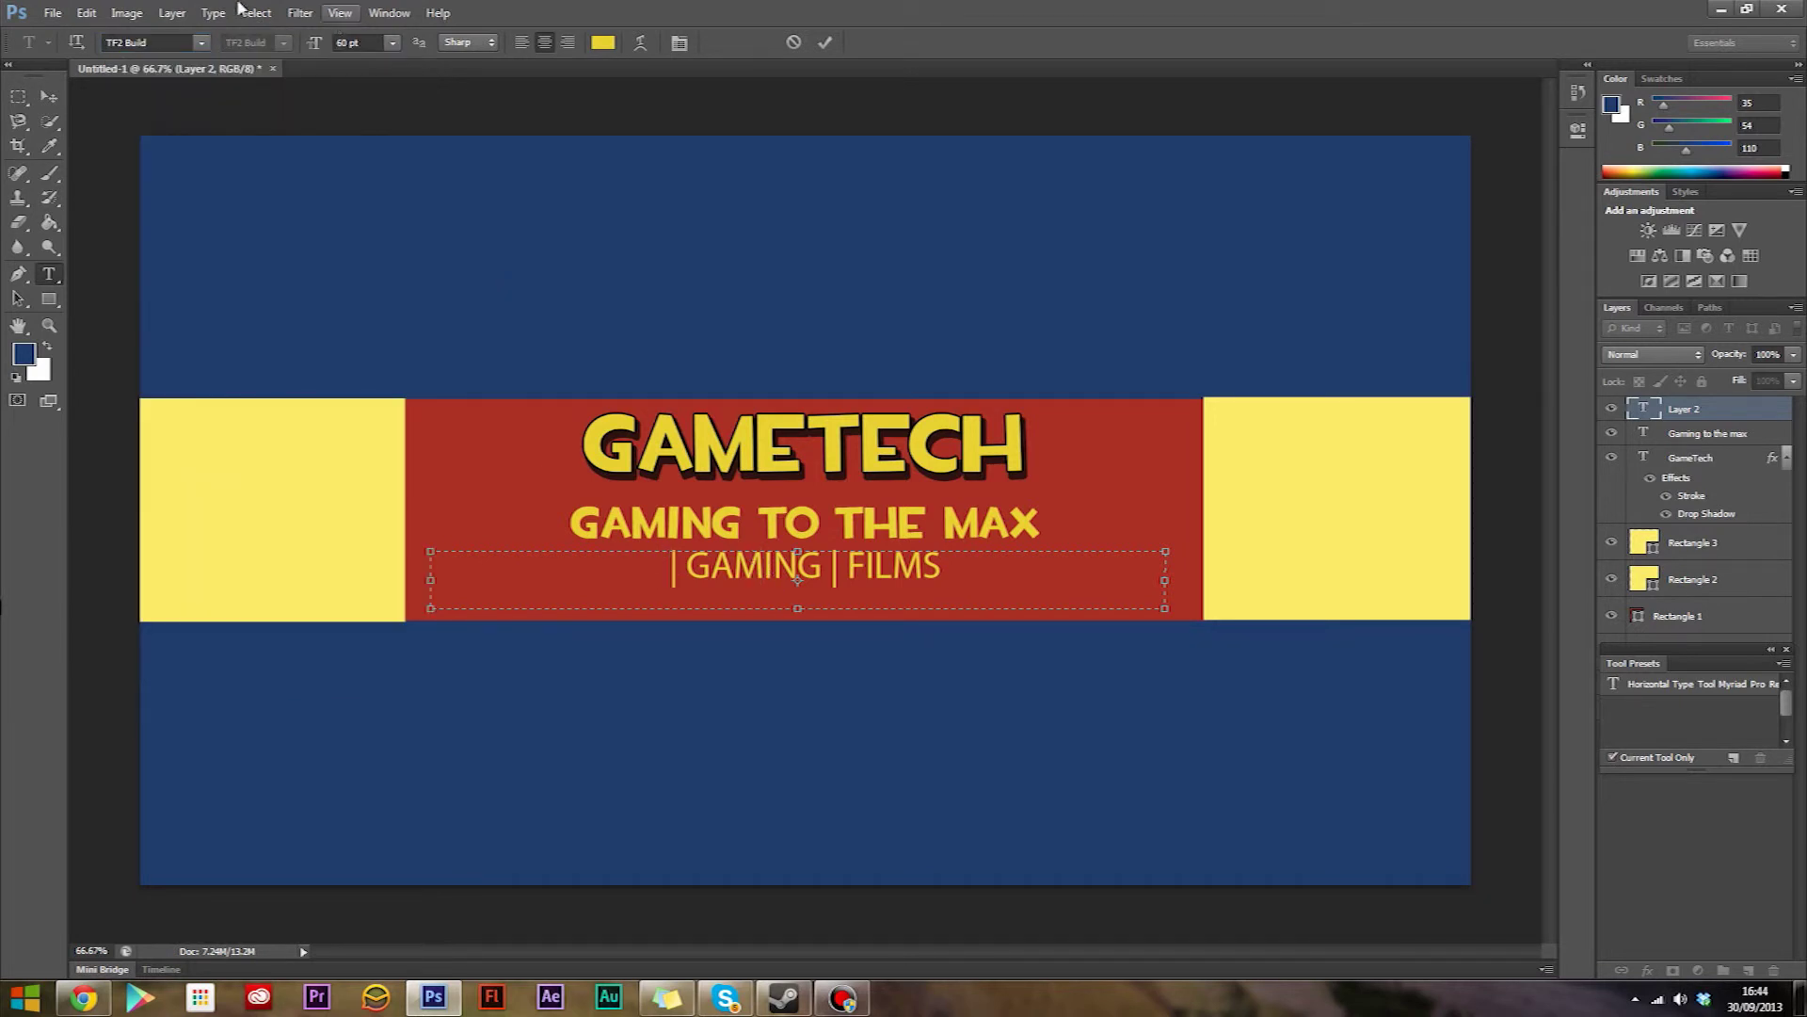
pyautogui.click(201, 43)
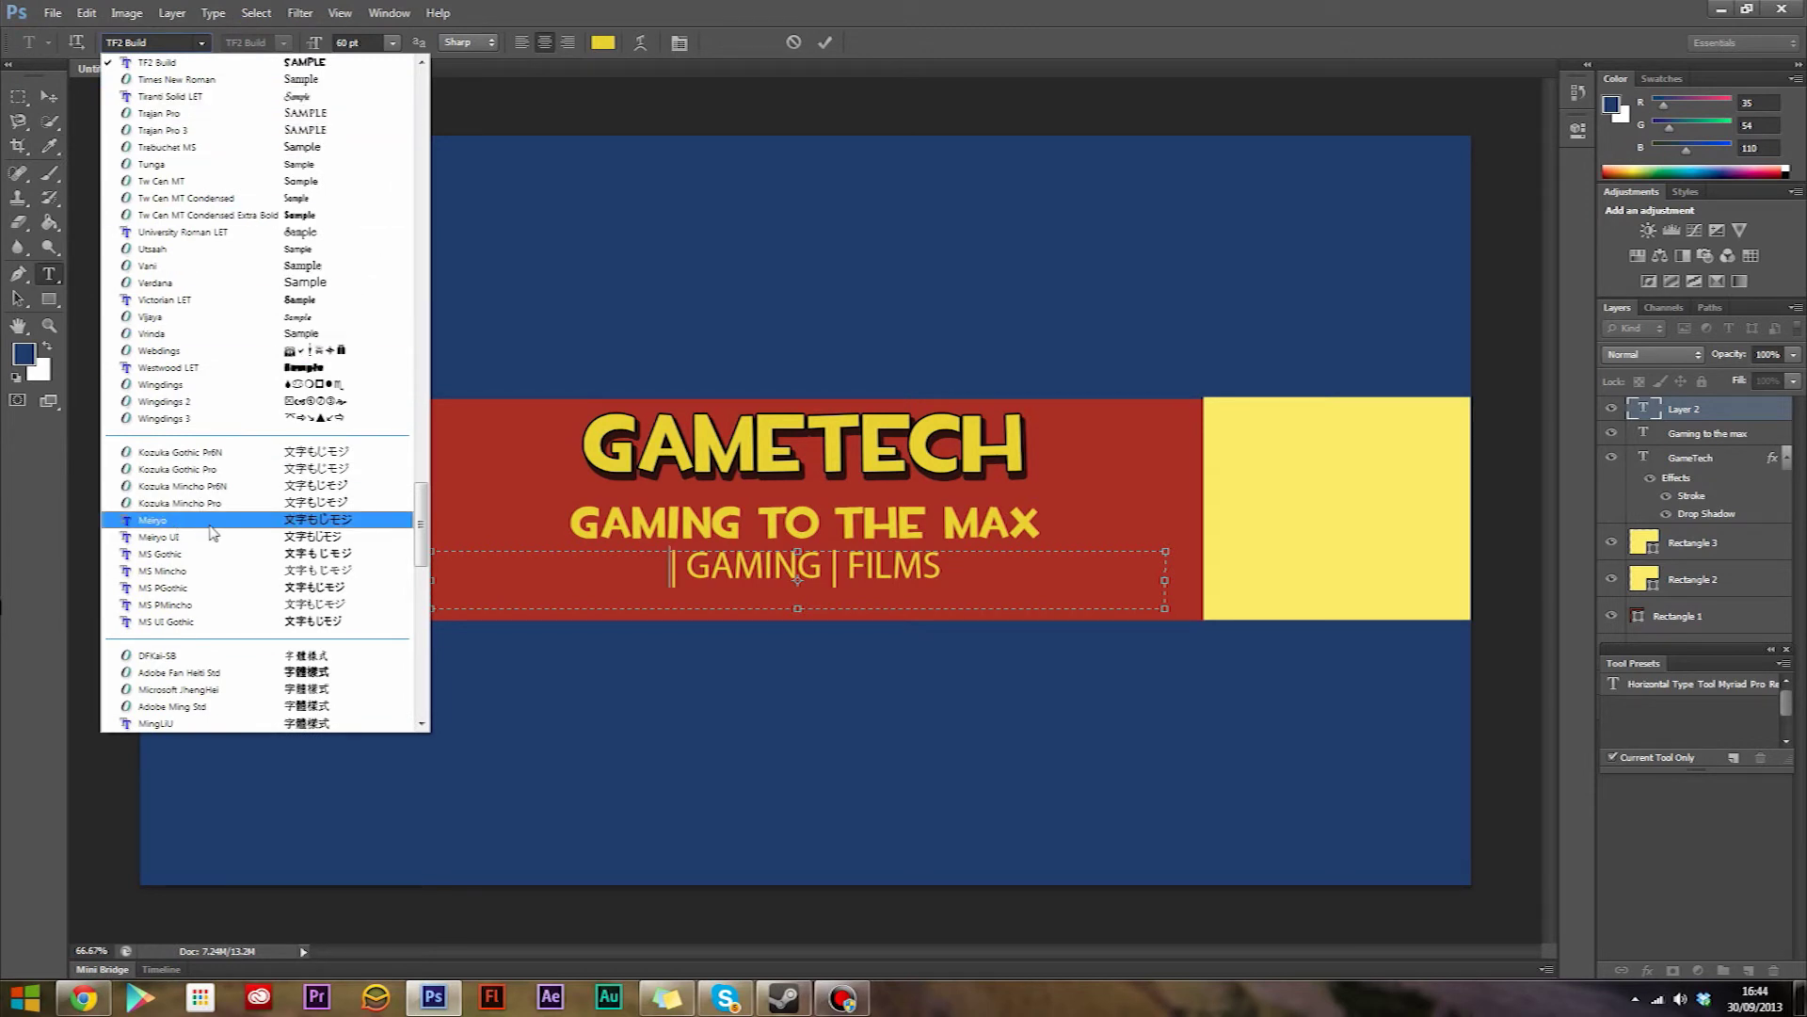
pyautogui.moveTo(420, 508); pyautogui.dragTo(421, 353)
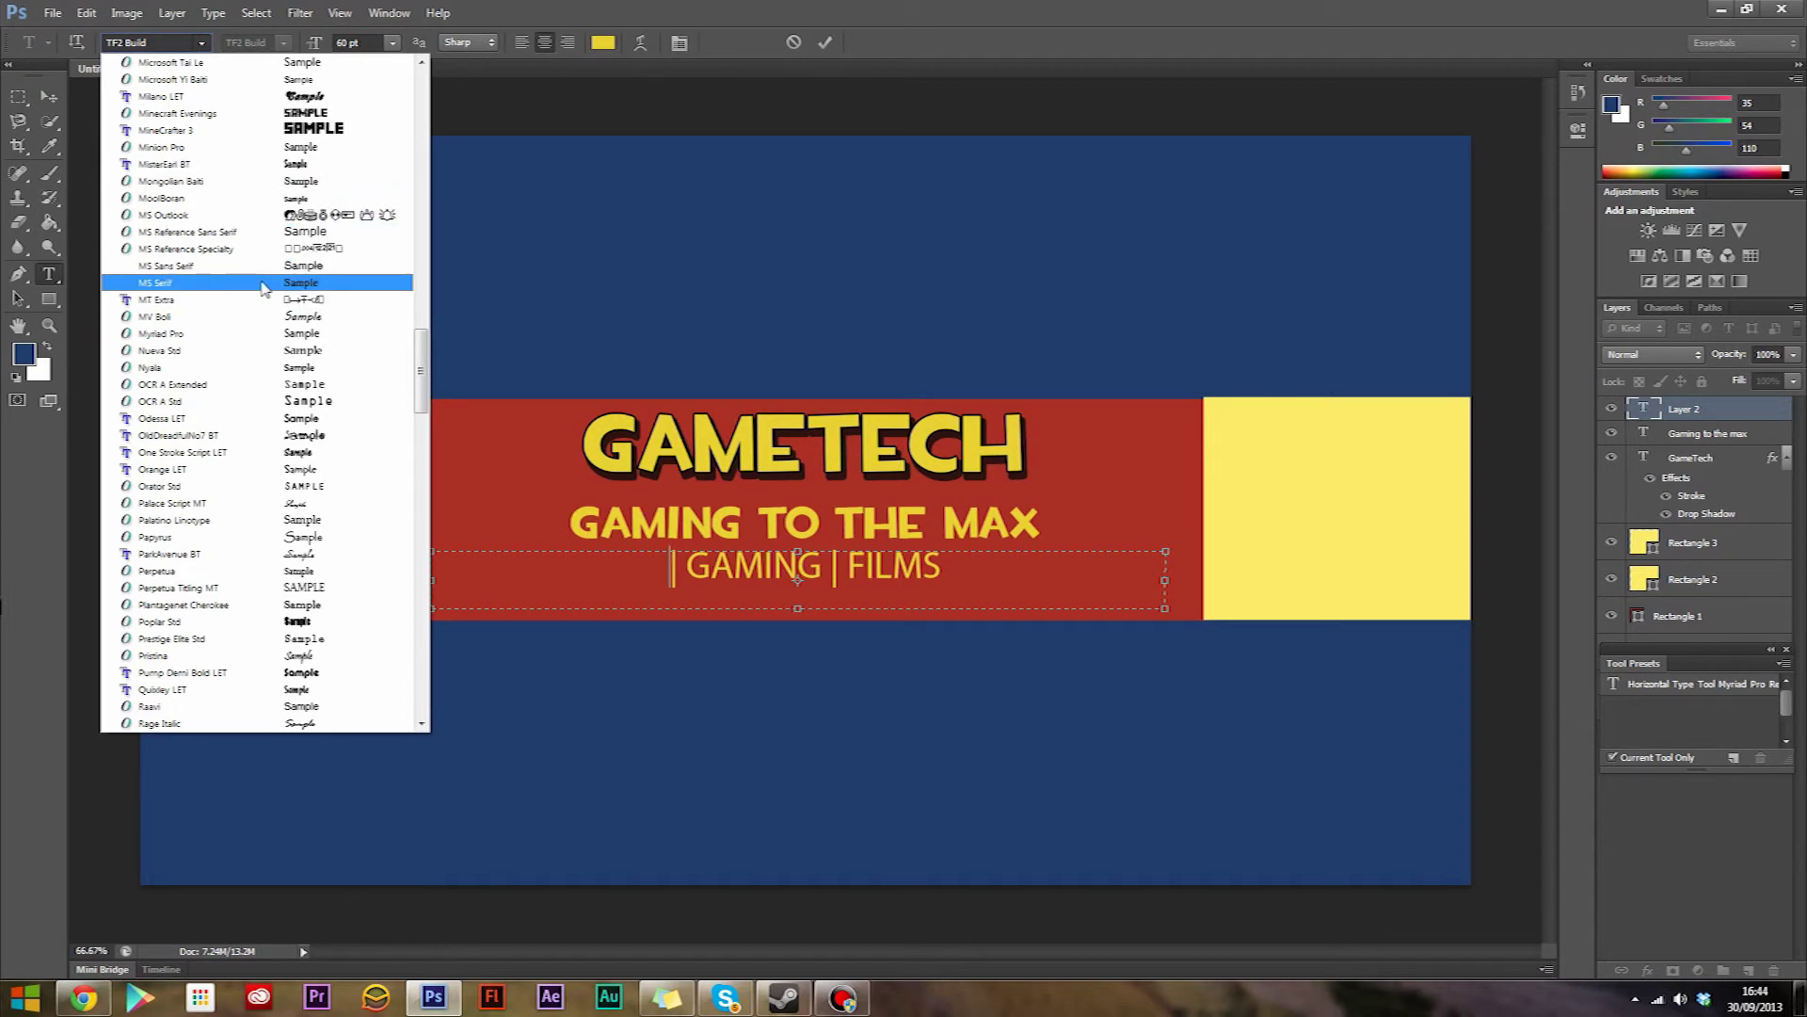
pyautogui.click(253, 334)
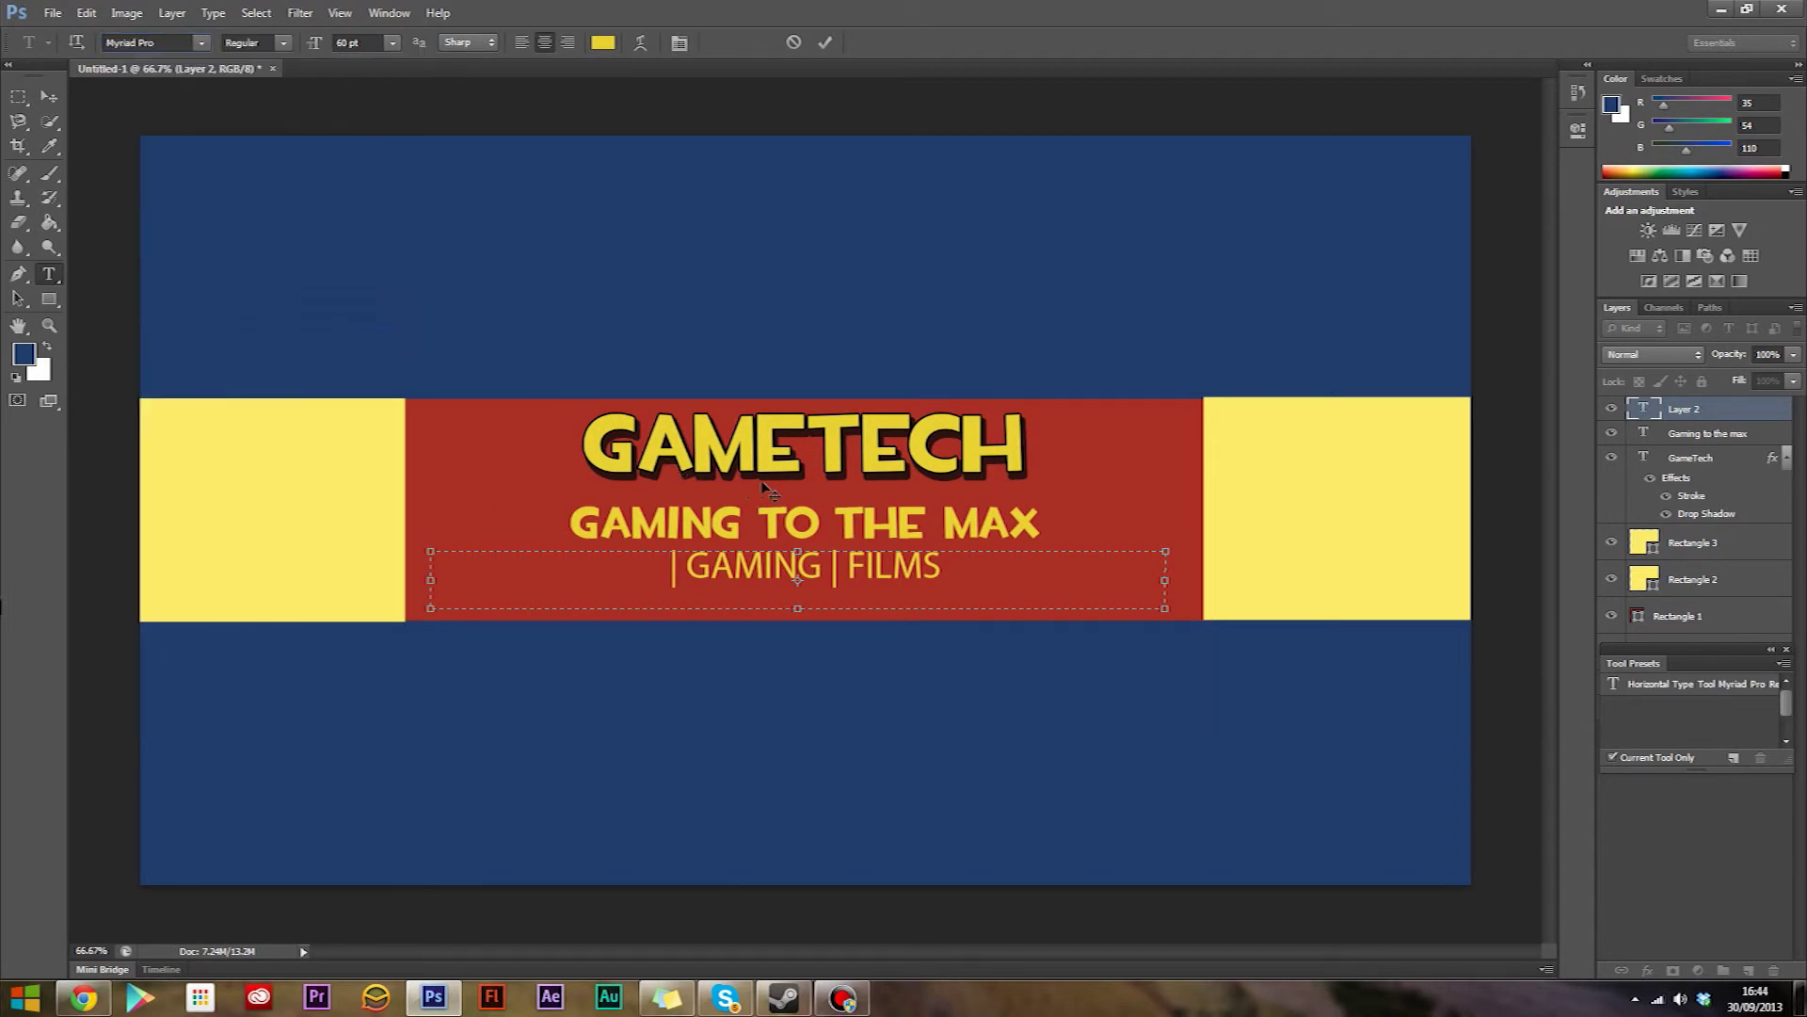
# Set the TF2 Build font and insert TUTORIALS to read 'TUTORIALS | GAMING | FILMS'.
pyautogui.write('TF2 Build')
pyautogui.write('TU ')
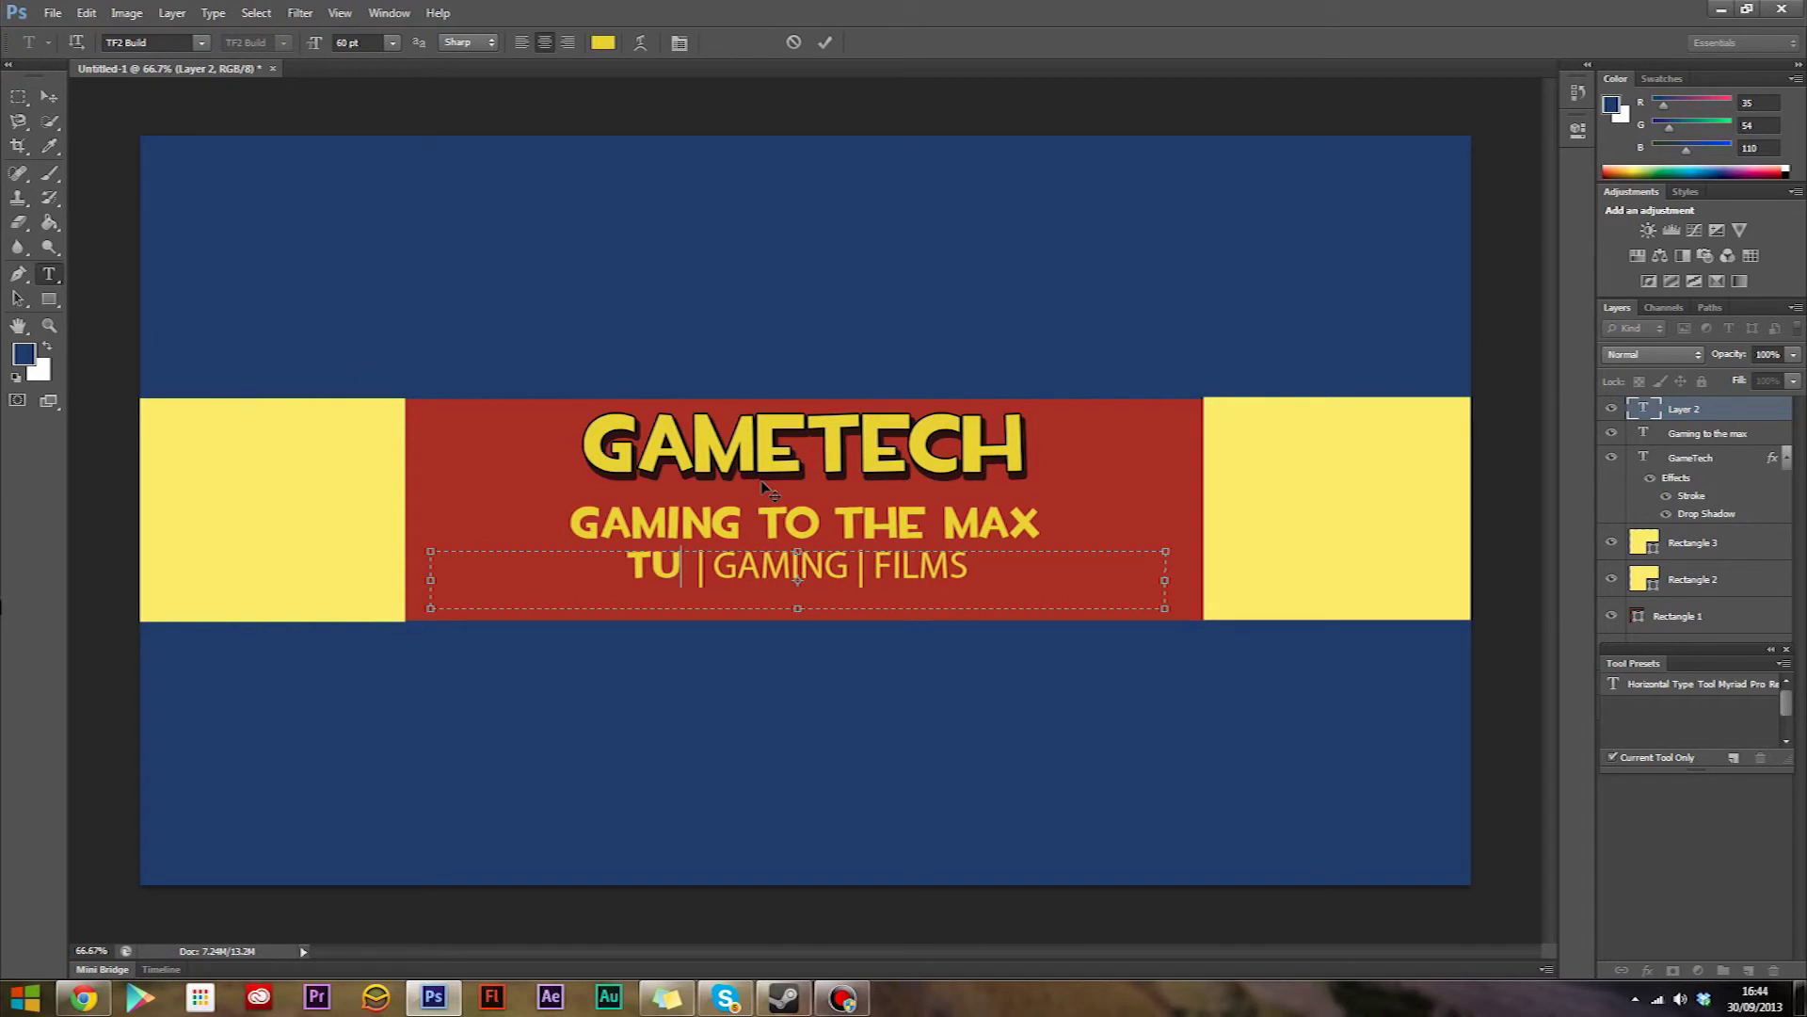
pyautogui.write('T')
pyautogui.press('Right')
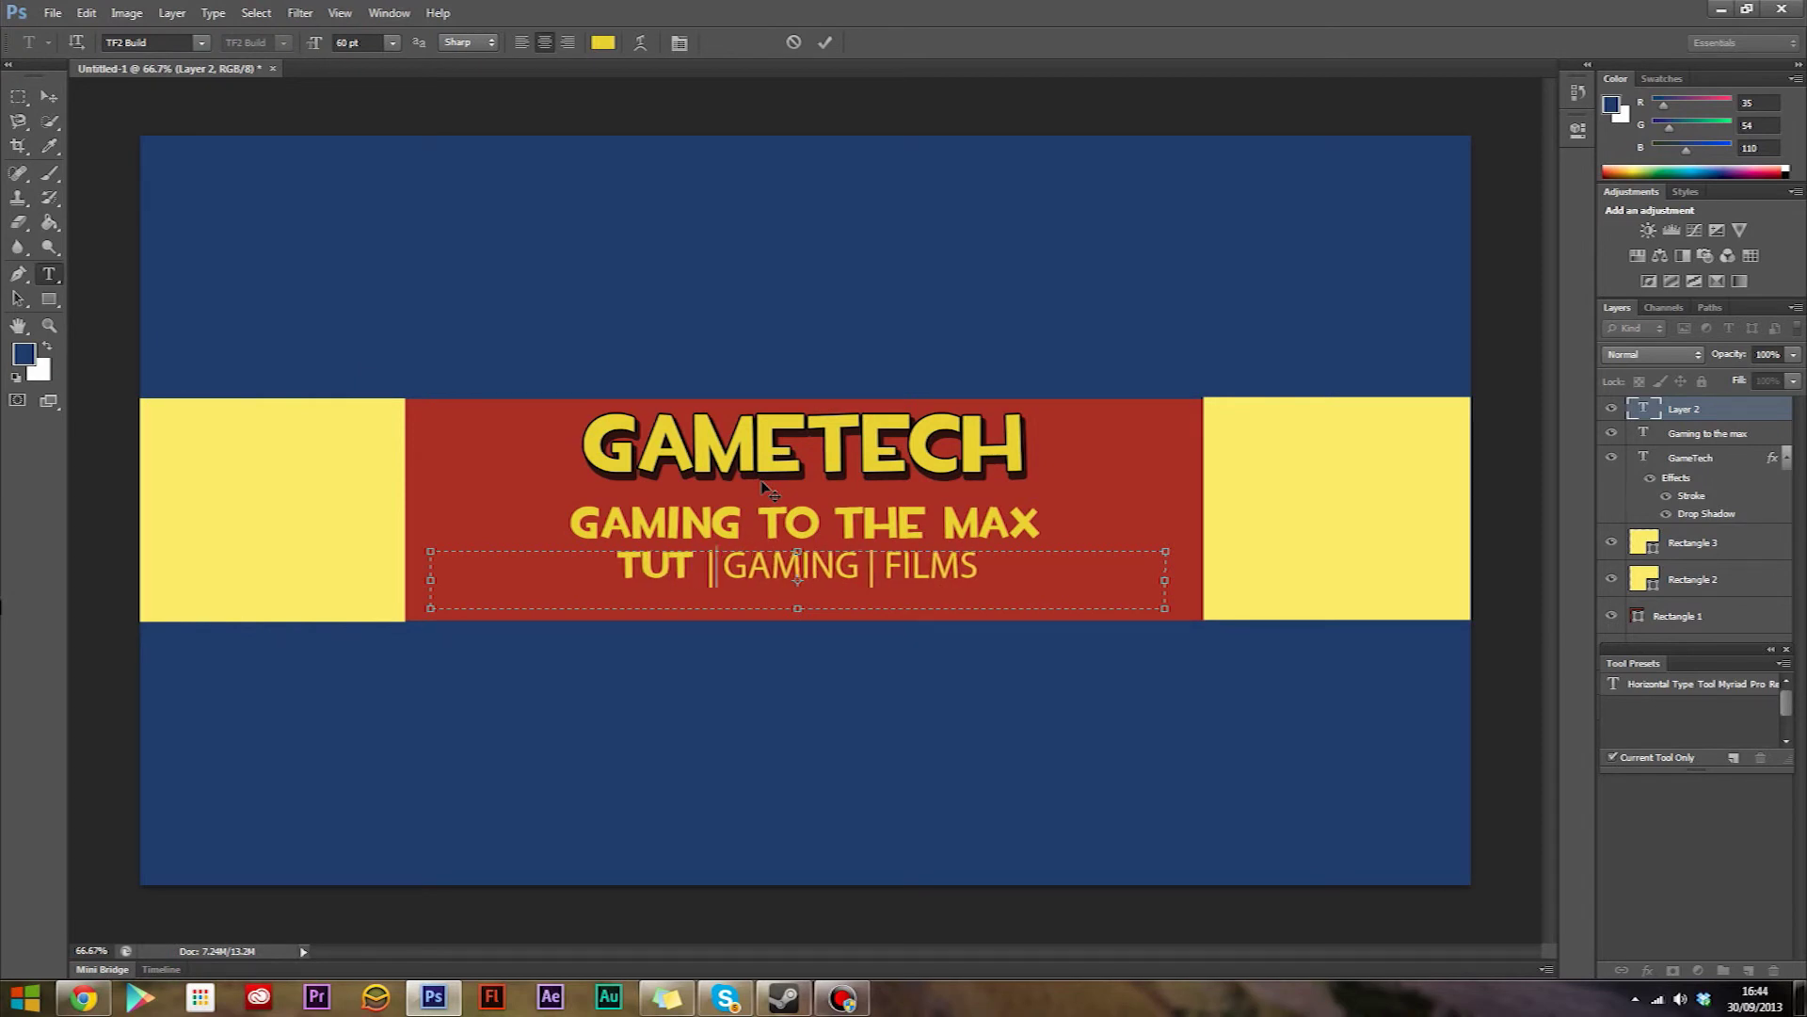
pyautogui.write('ORIALS')
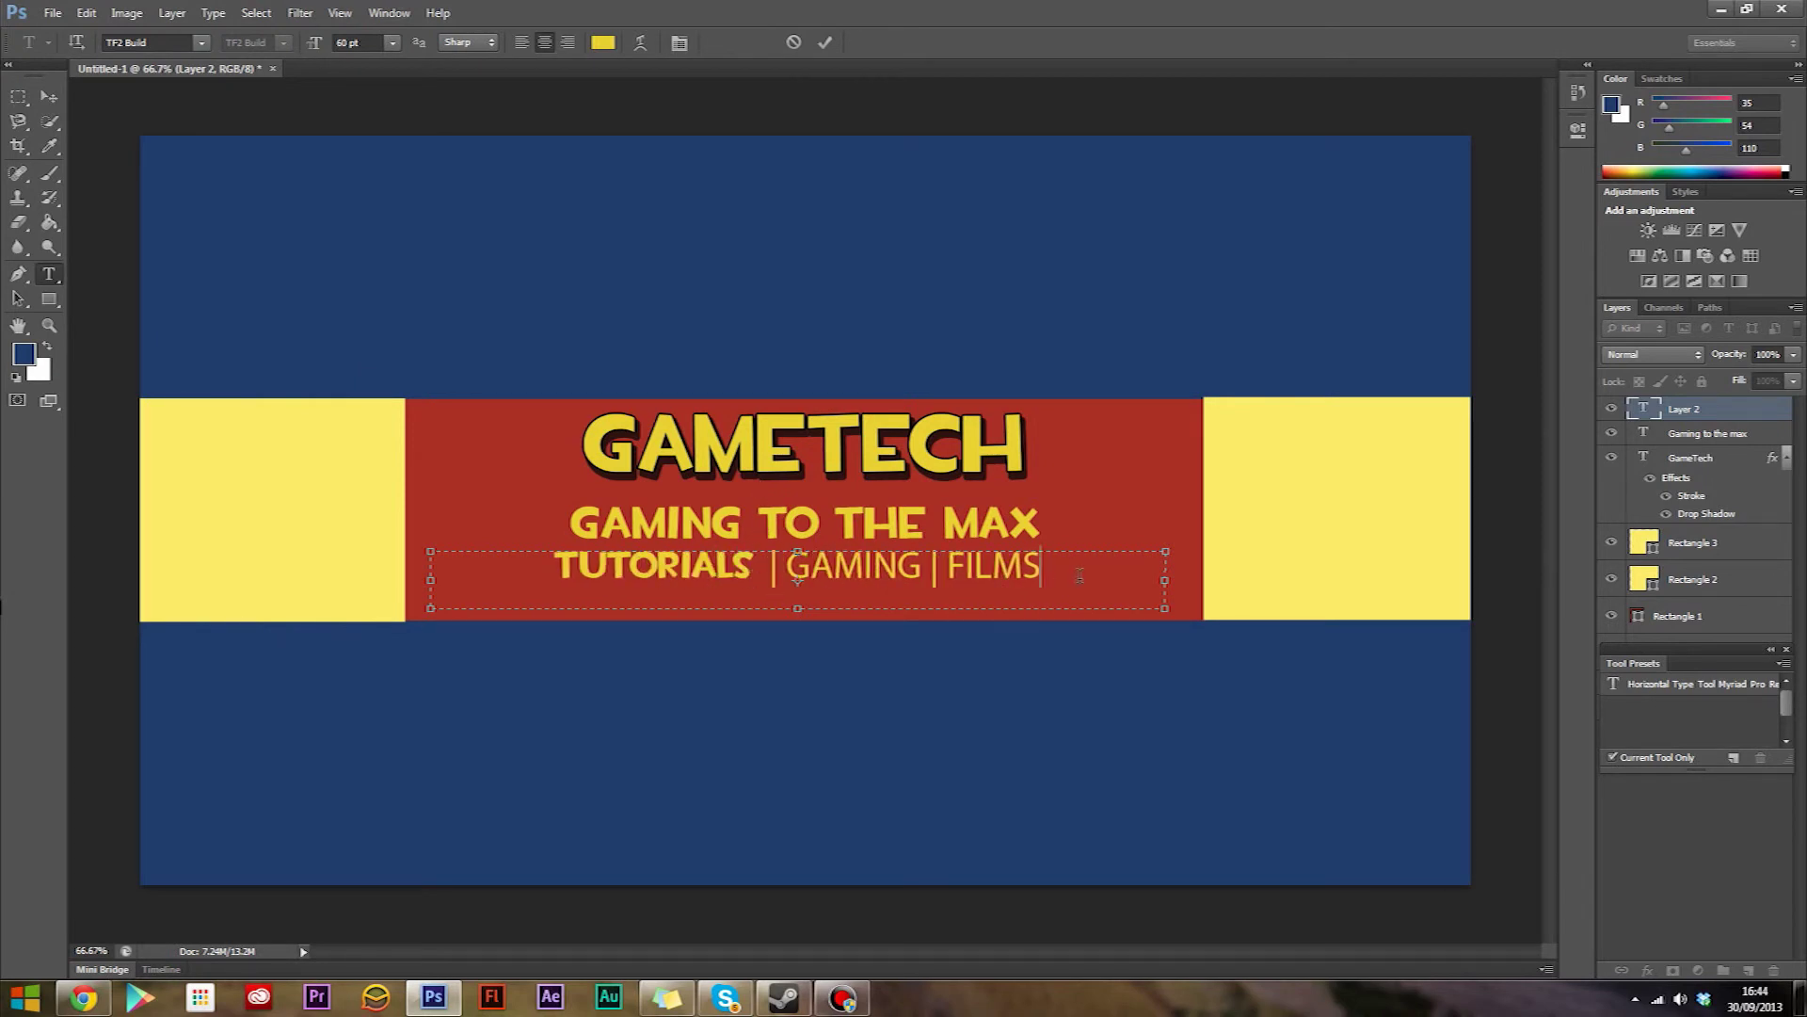
pyautogui.click(789, 566)
pyautogui.press('Left')
pyautogui.press('Left')
pyautogui.press('Left')
pyautogui.press('Left')
pyautogui.press('Left')
pyautogui.press('Left')
pyautogui.press('Left')
pyautogui.press('Left')
pyautogui.press('Left')
pyautogui.press('Left')
pyautogui.press('Left')
pyautogui.press('BackSpace')
pyautogui.press('Right')
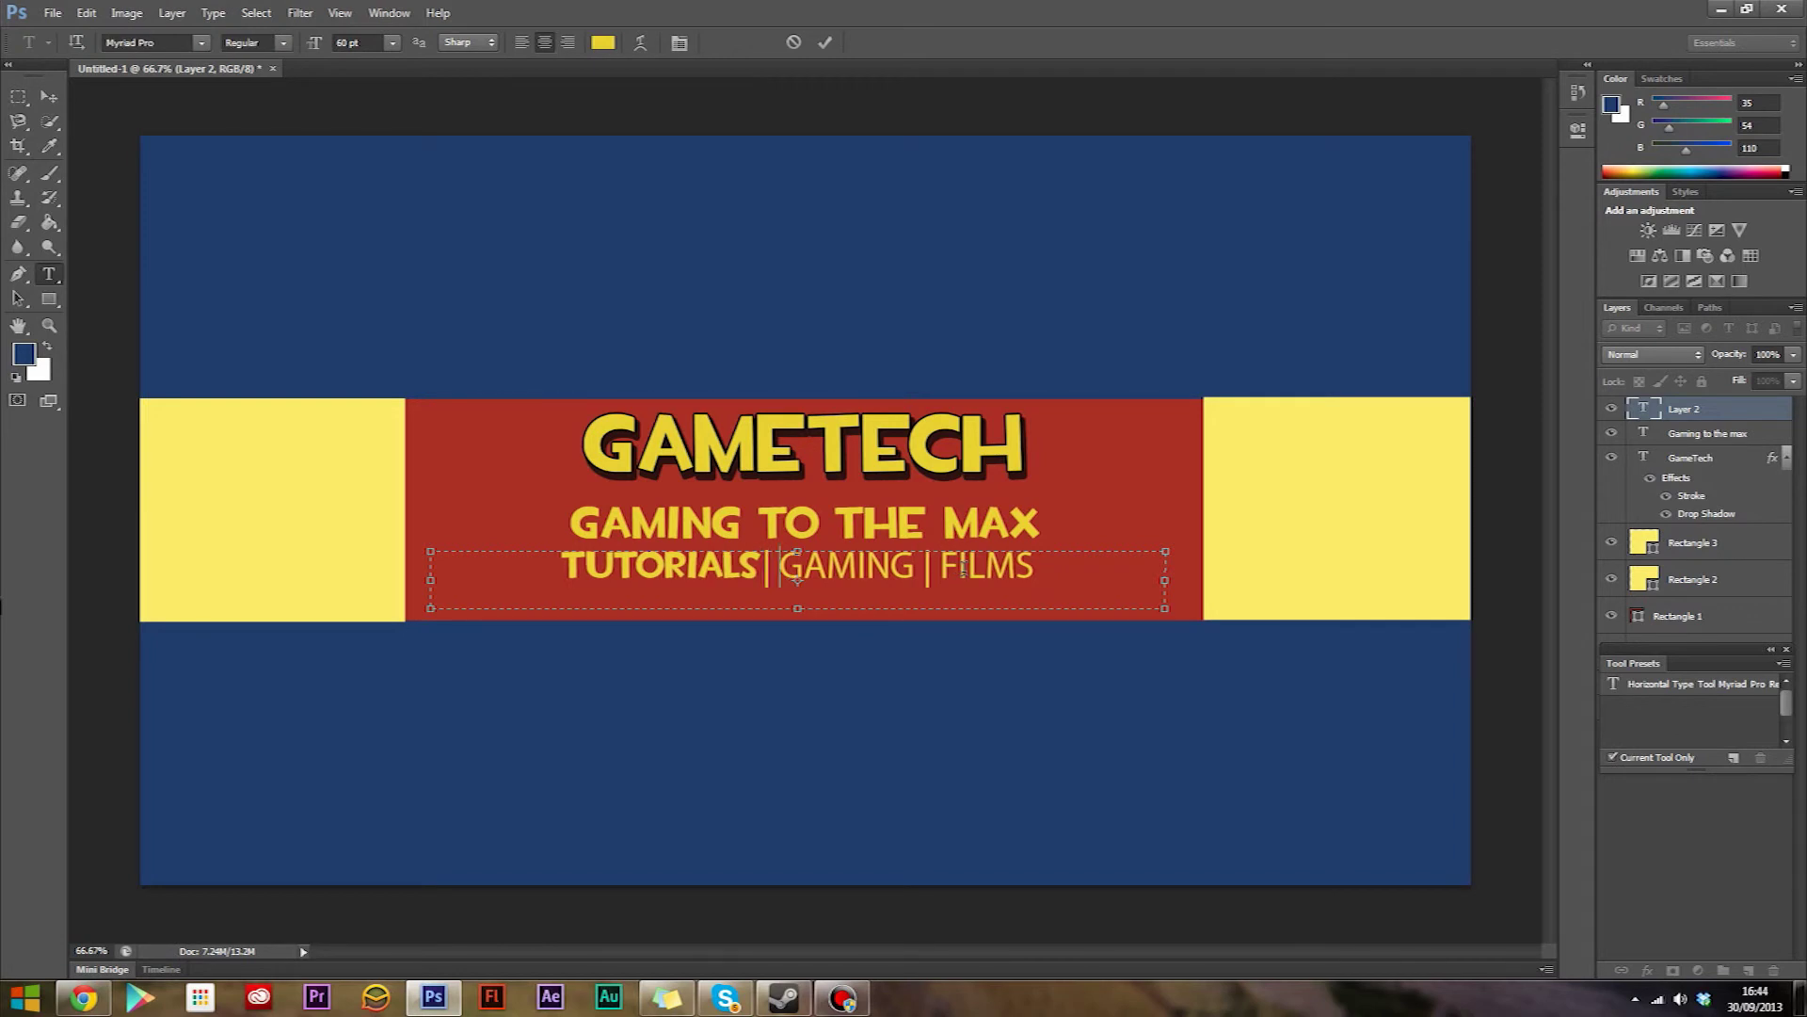
# Commit the TUTORIALS | GAMING | FILMS text and nudge it right until centred under the subtitle.
pyautogui.click(49, 96)
pyautogui.moveTo(782, 577); pyautogui.dragTo(784, 579)
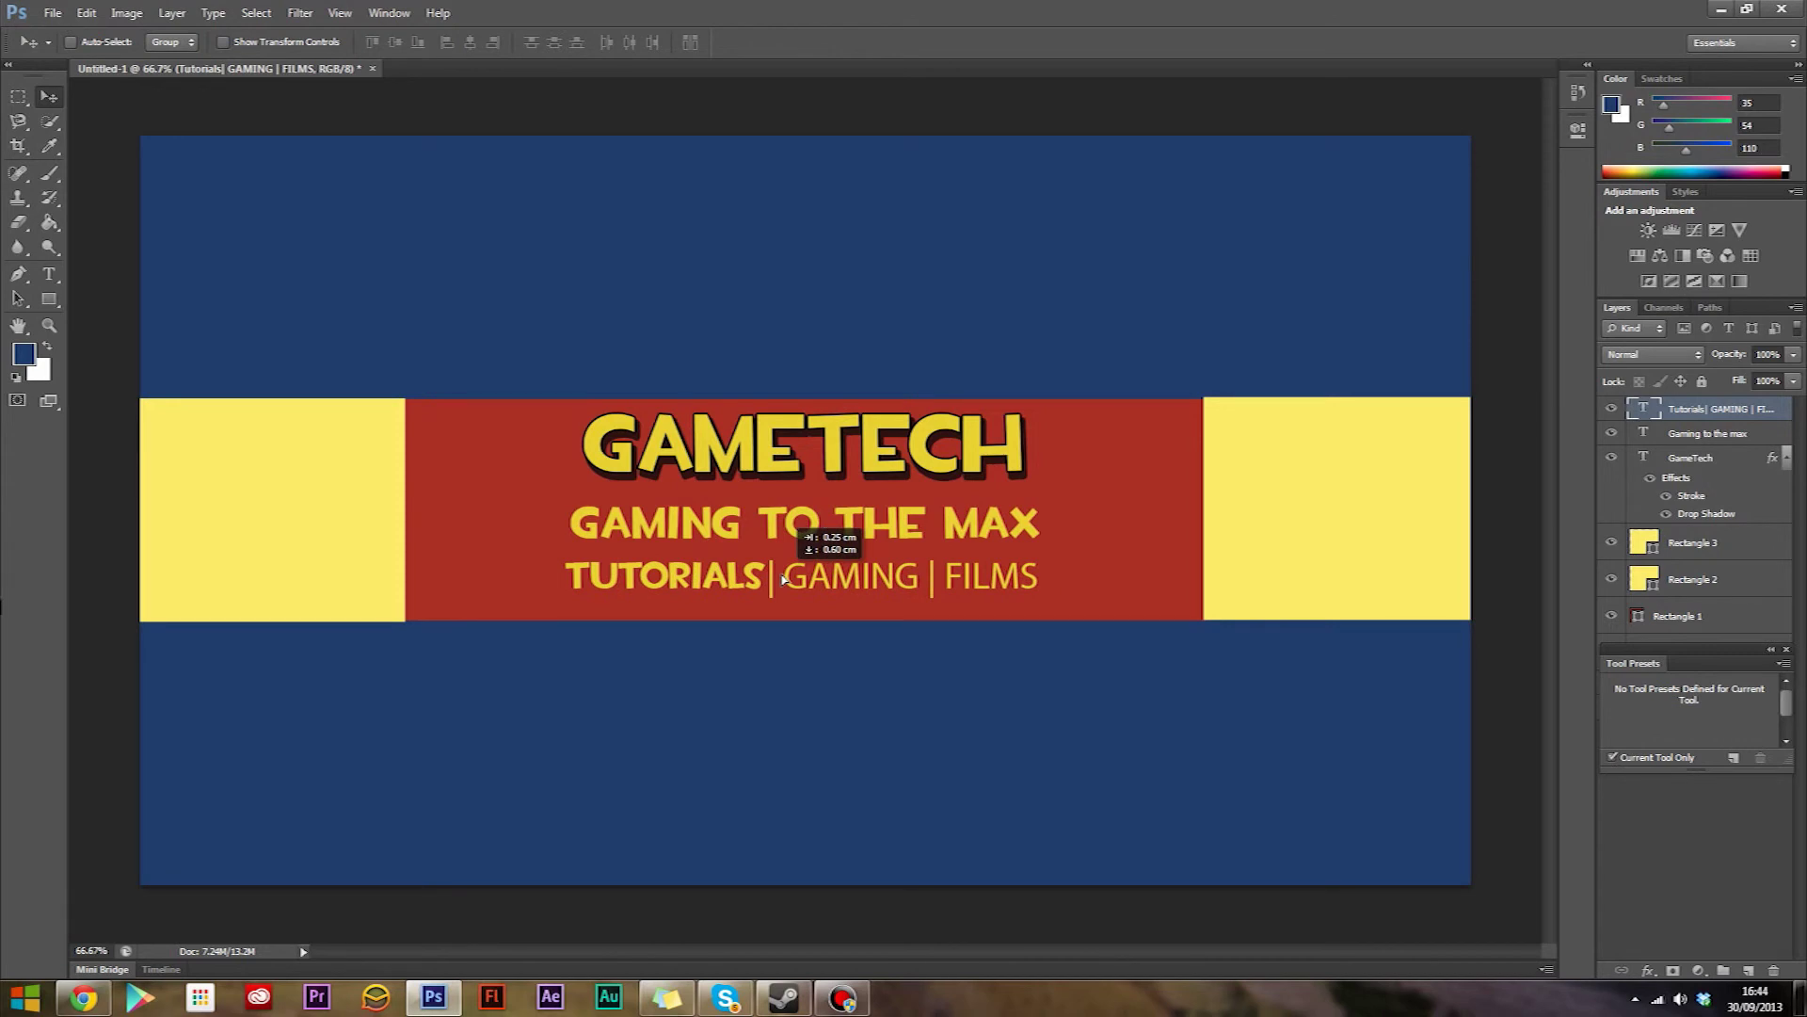
pyautogui.moveTo(784, 579); pyautogui.dragTo(791, 579)
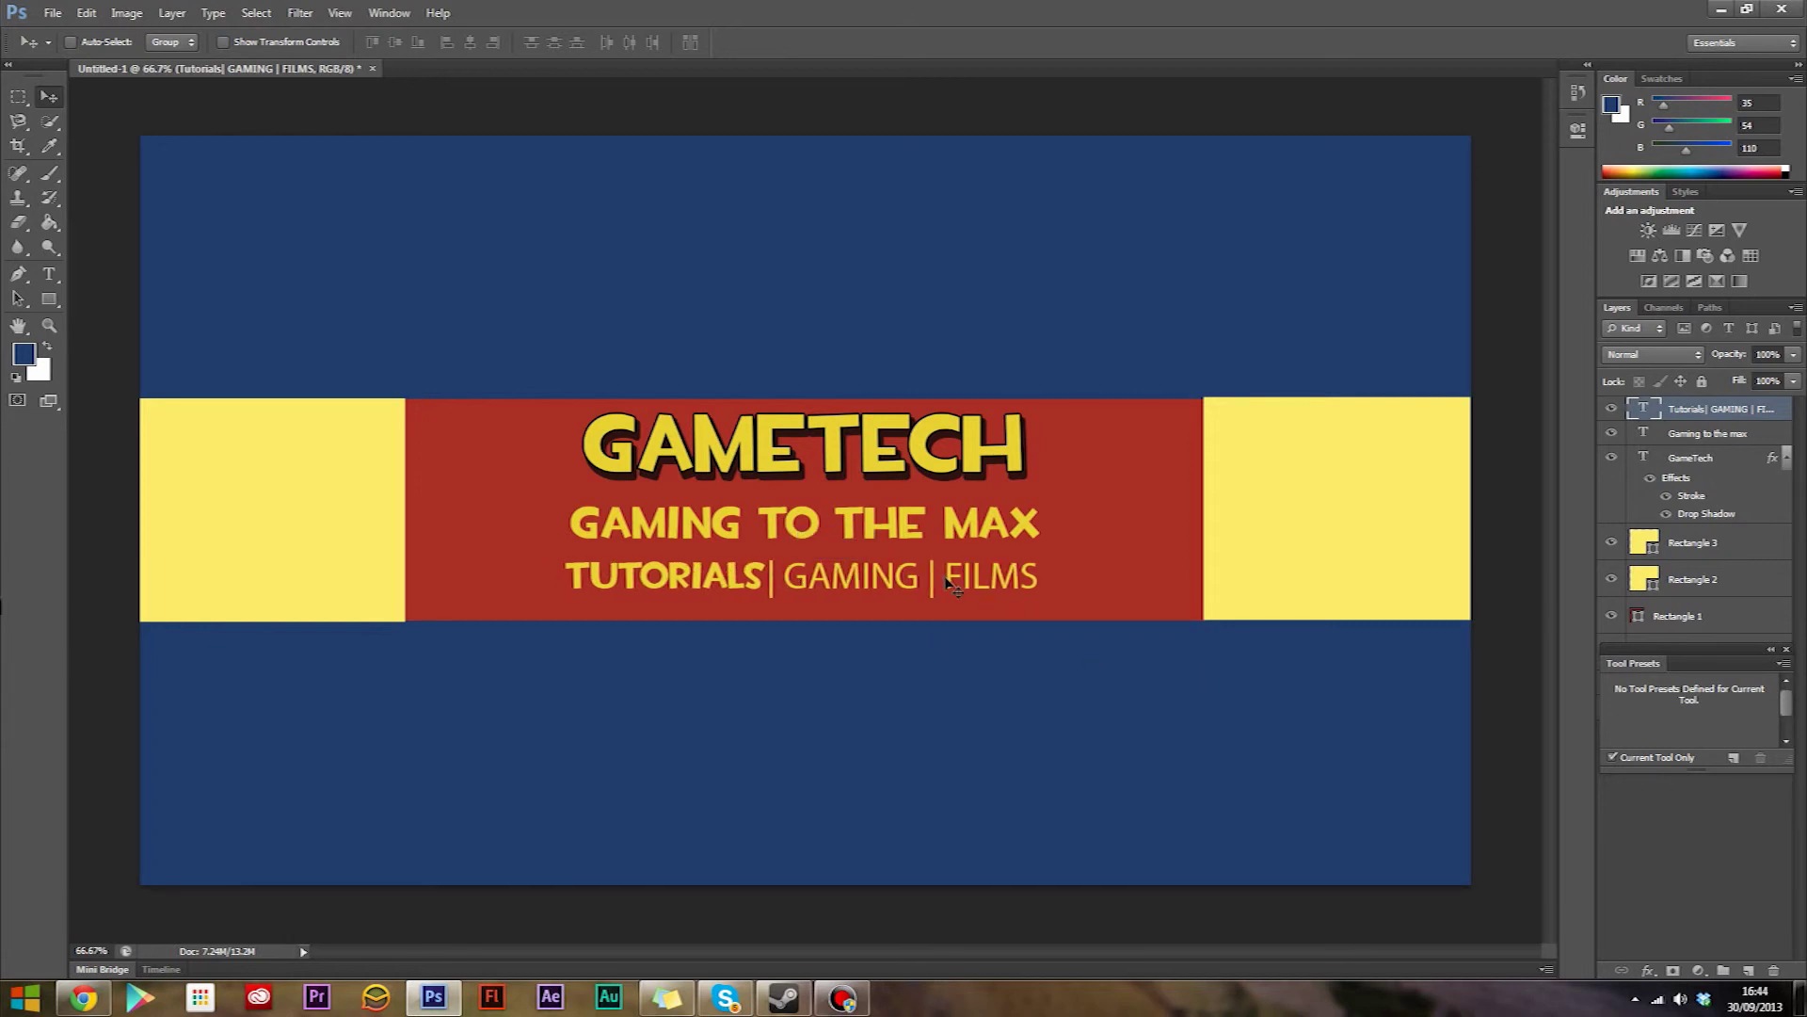
pyautogui.moveTo(953, 582); pyautogui.dragTo(958, 582)
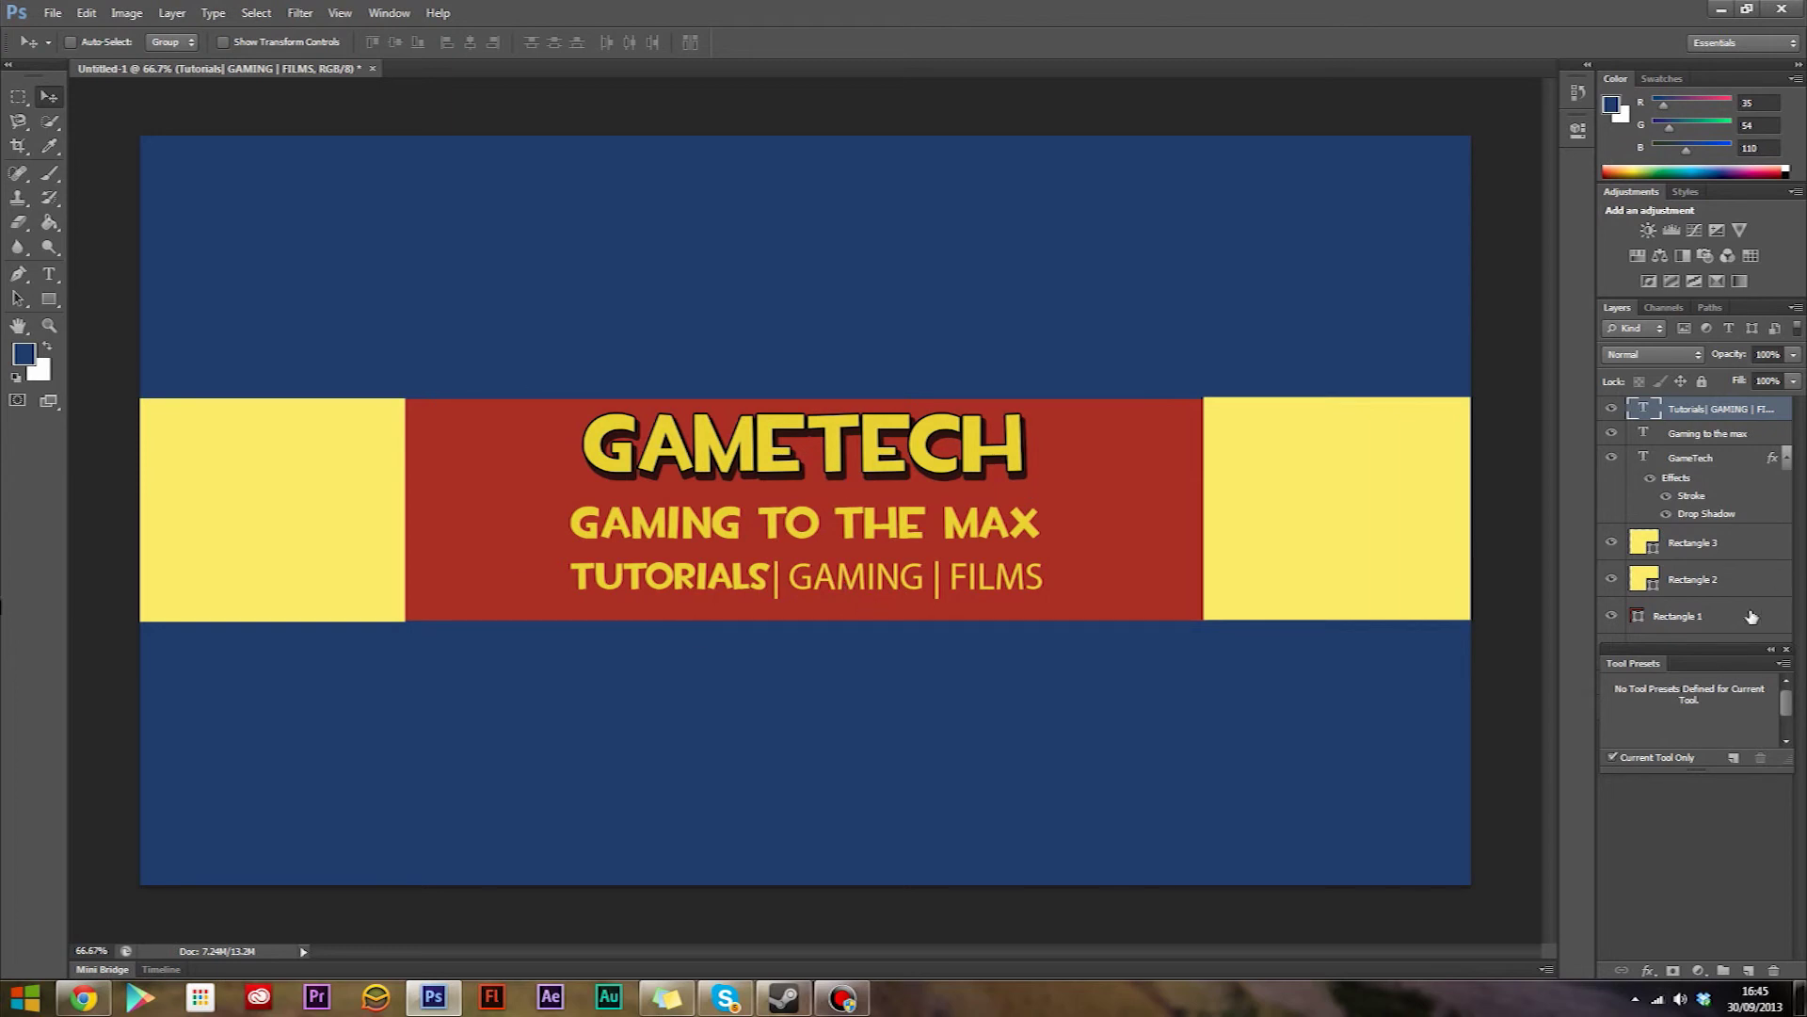
# Delete the yellow Rectangle 2 and Rectangle 3 blocks, then add a new layer above Rectangle 4.
pyautogui.click(1695, 588)
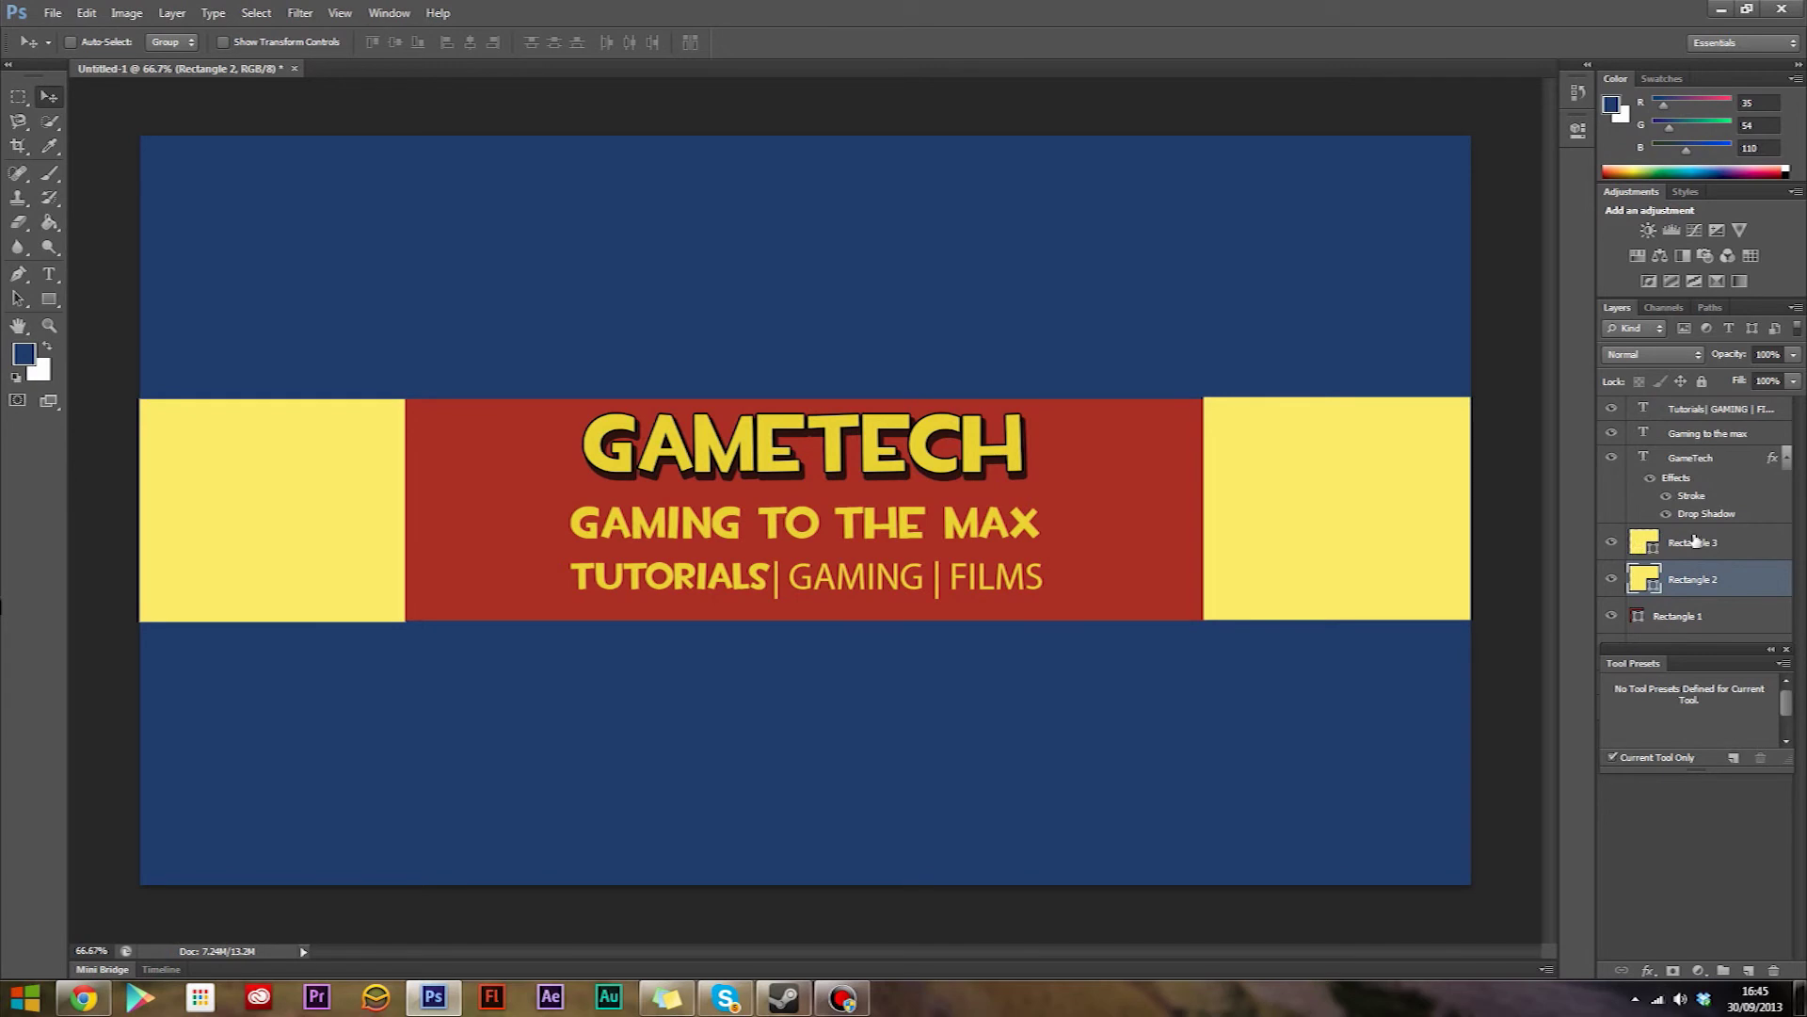
pyautogui.click(1694, 539)
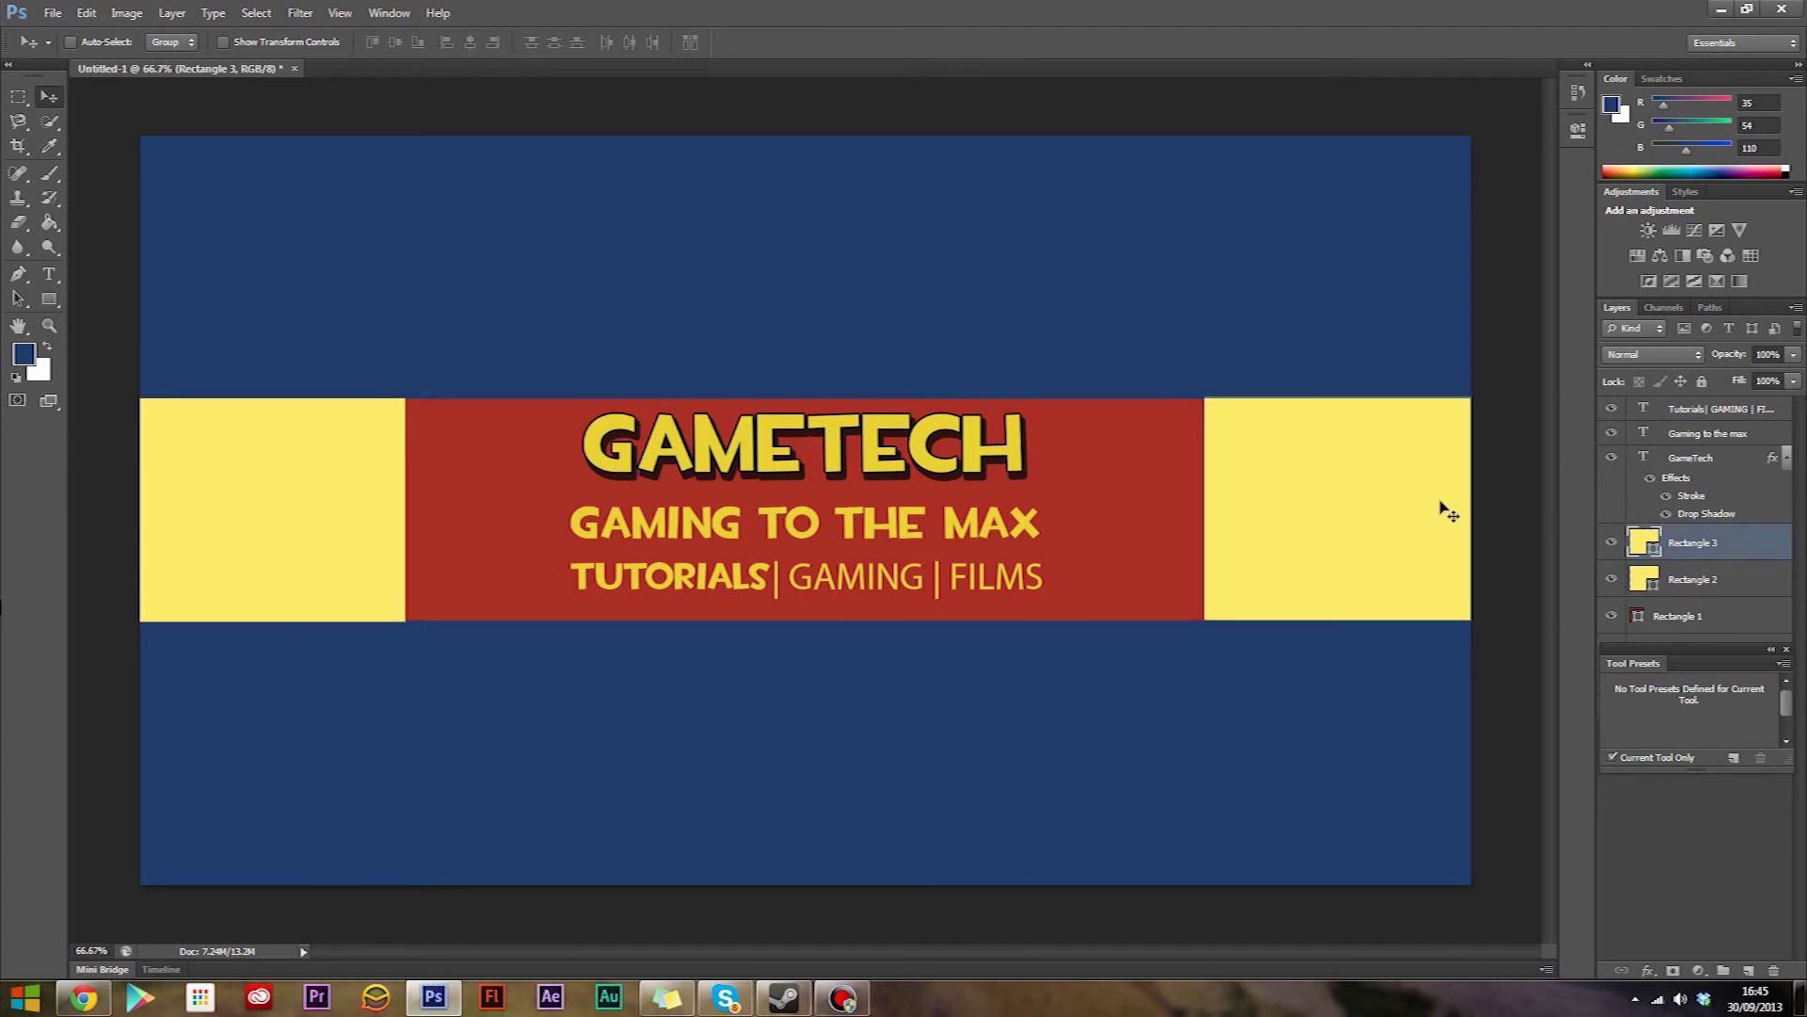
pyautogui.press('Delete')
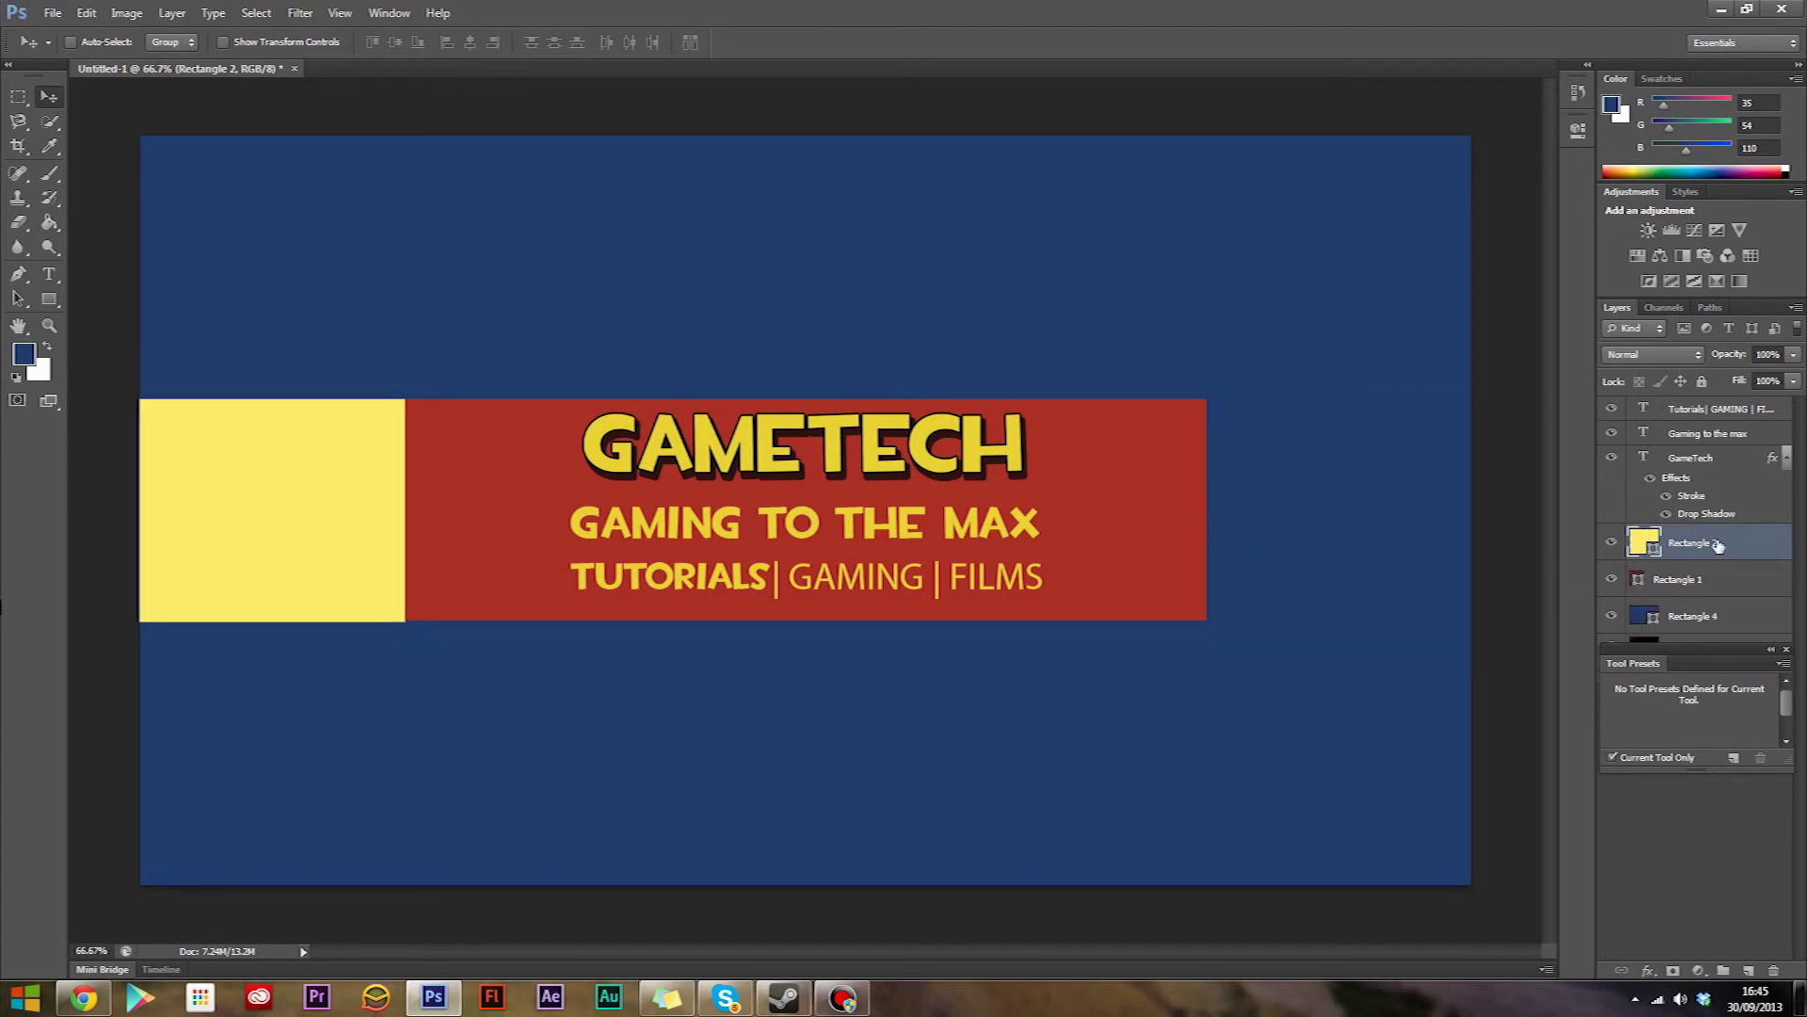
pyautogui.press('Delete')
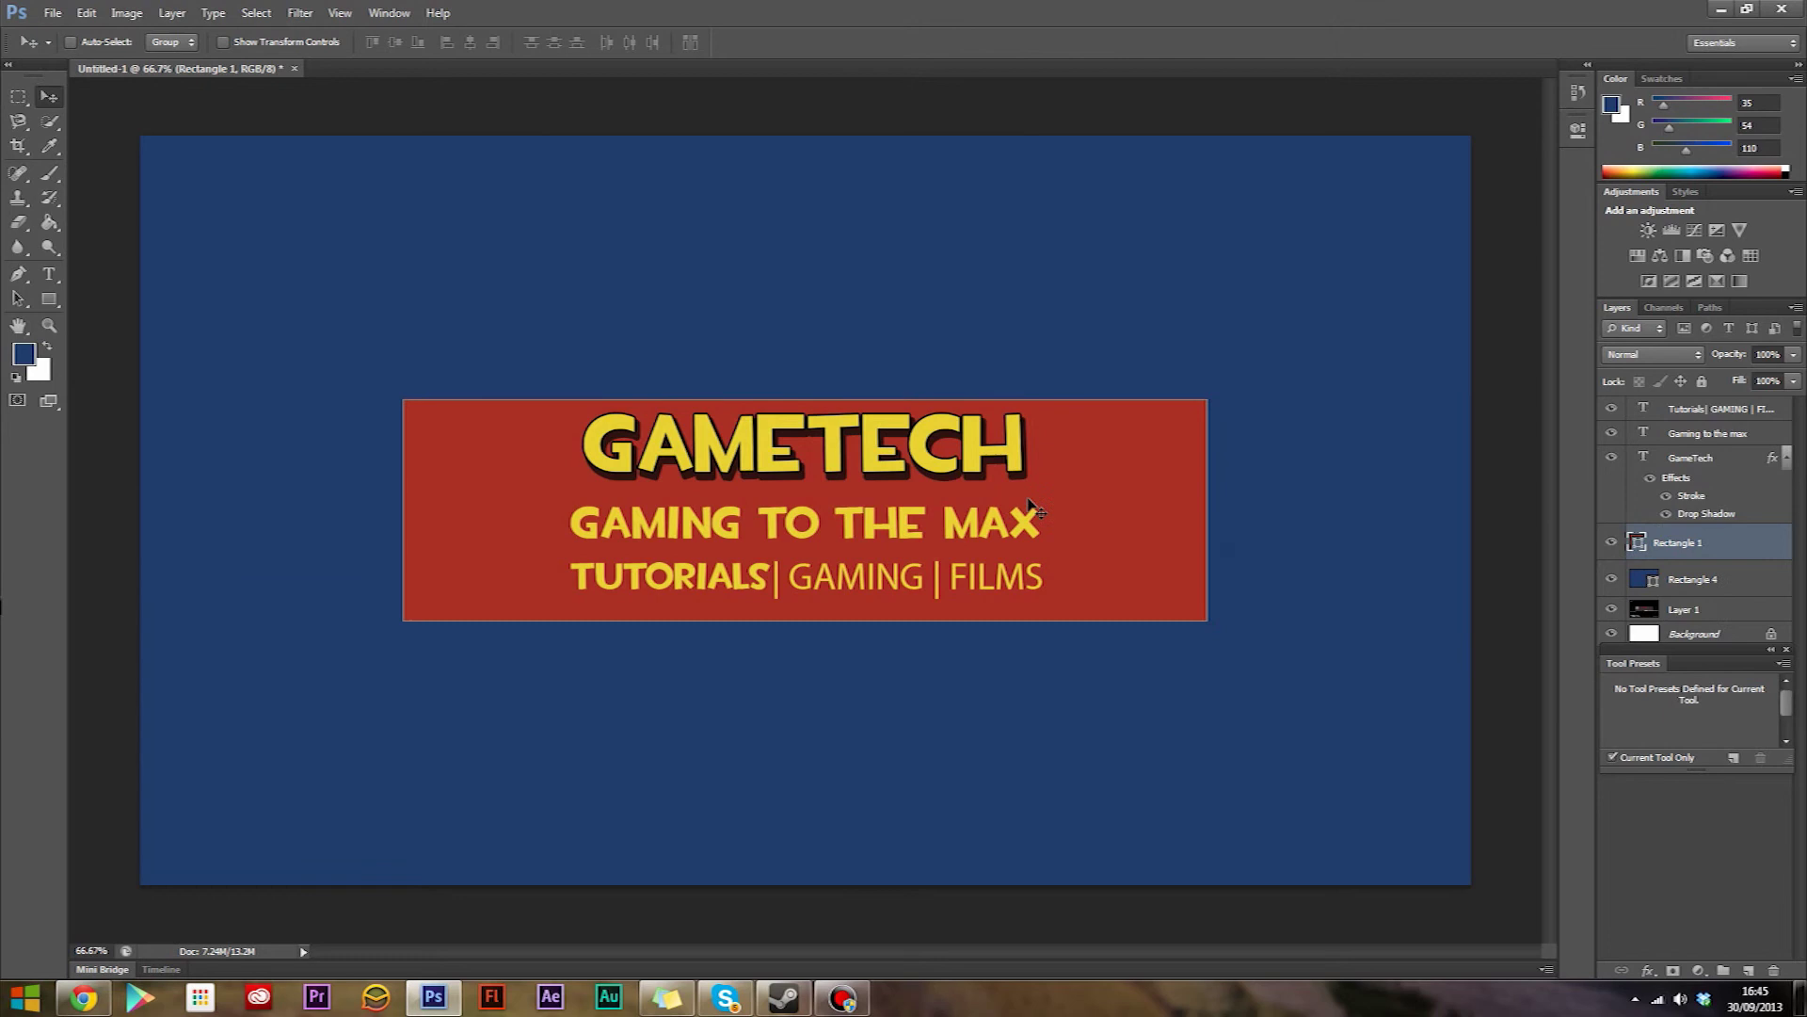
pyautogui.click(1677, 585)
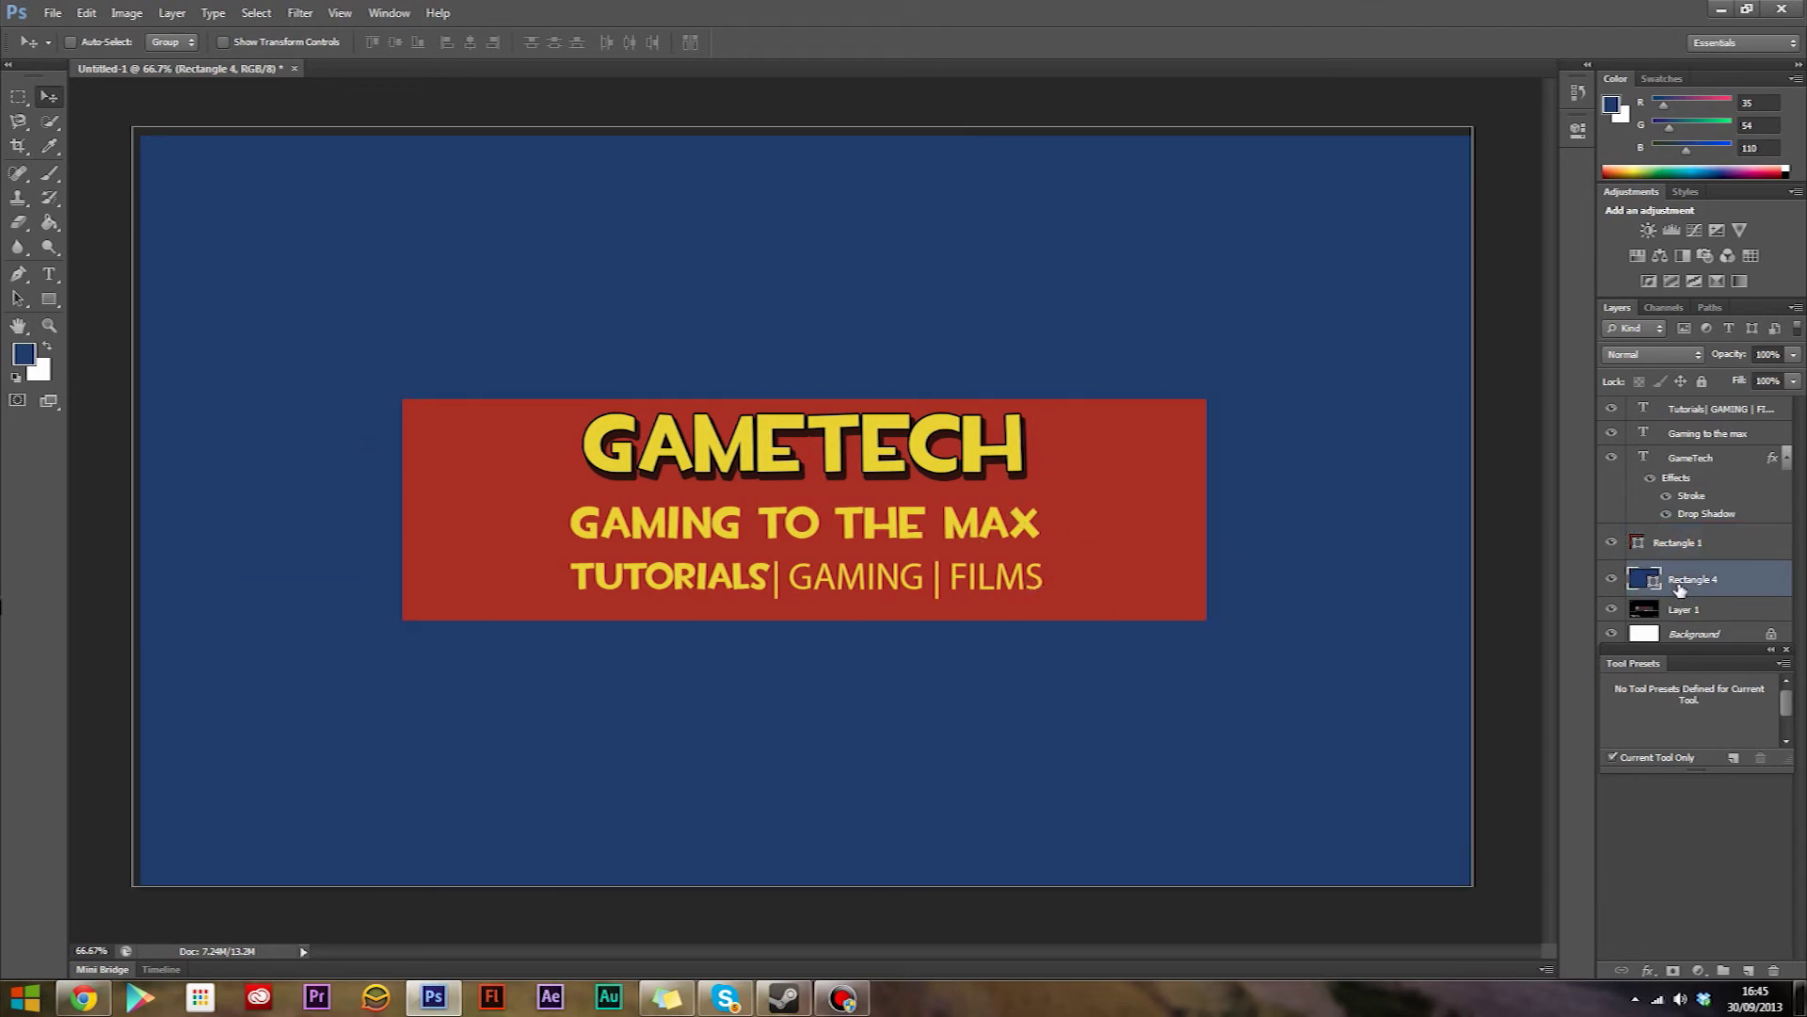
pyautogui.click(1748, 970)
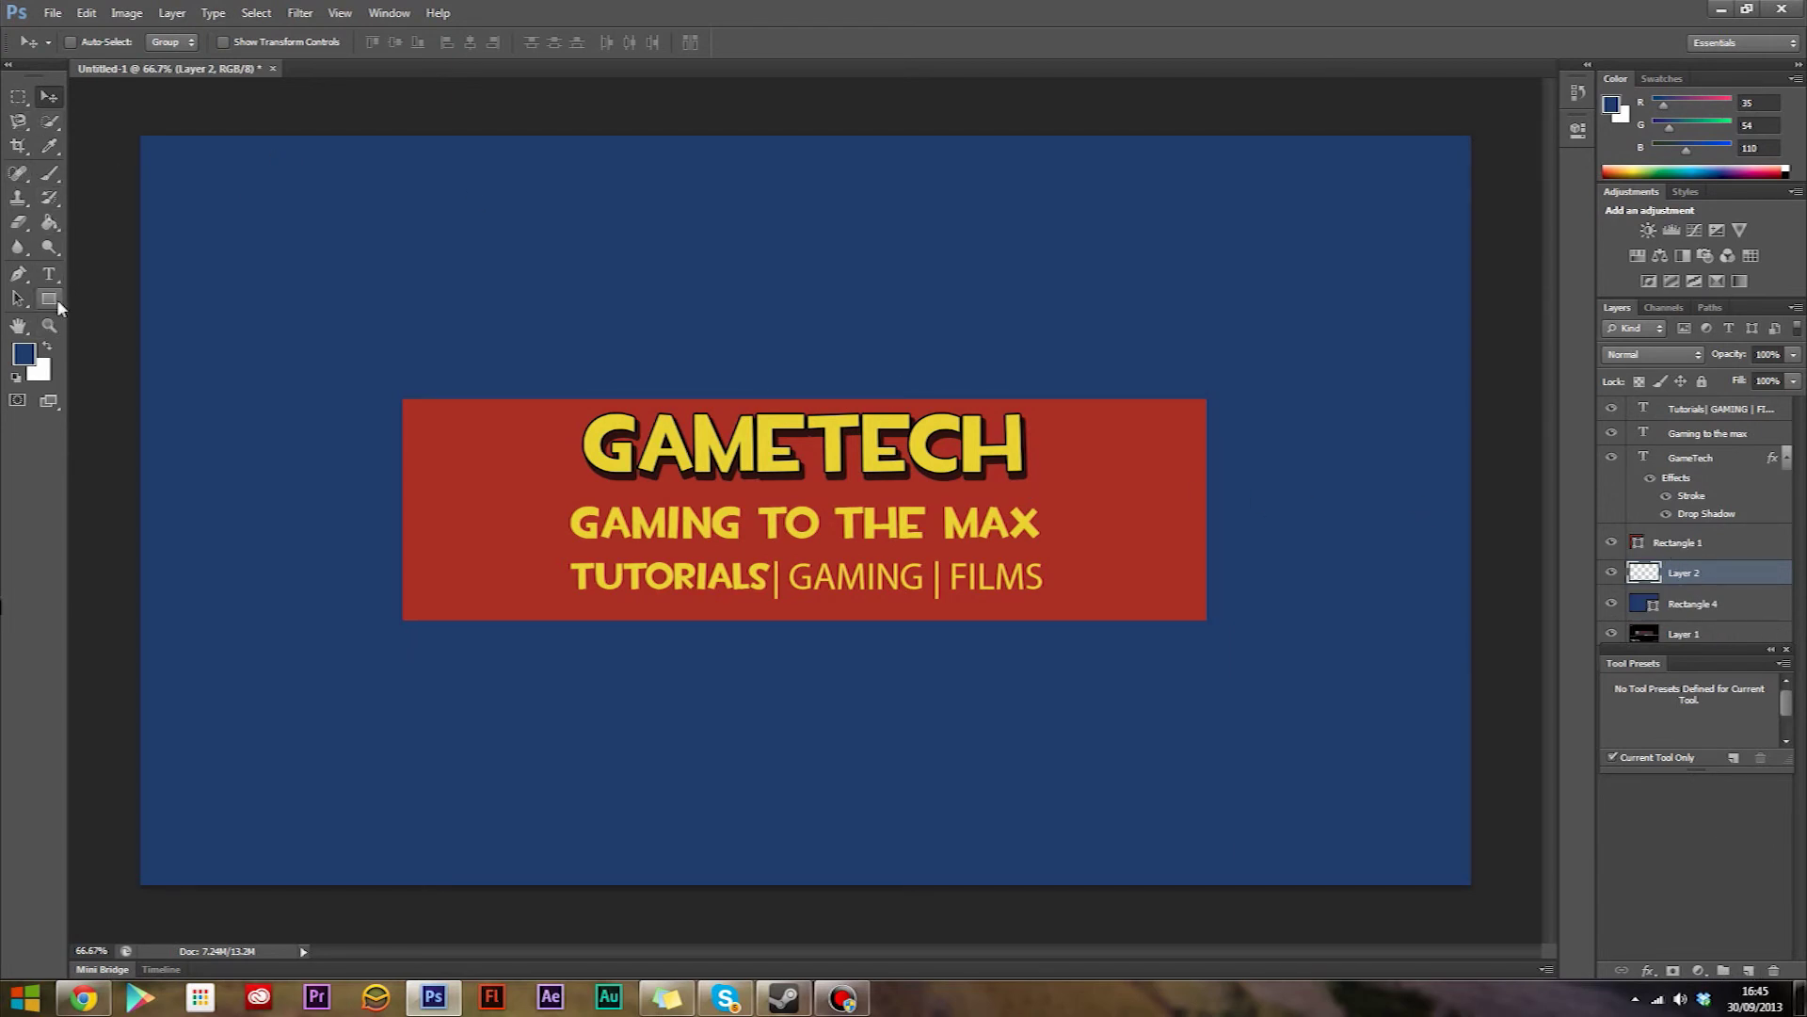
# Sample the band's red as foreground colour and draw a 2155 × 1213 px rectangle over the canvas.
pyautogui.press('i')
pyautogui.click(23, 354)
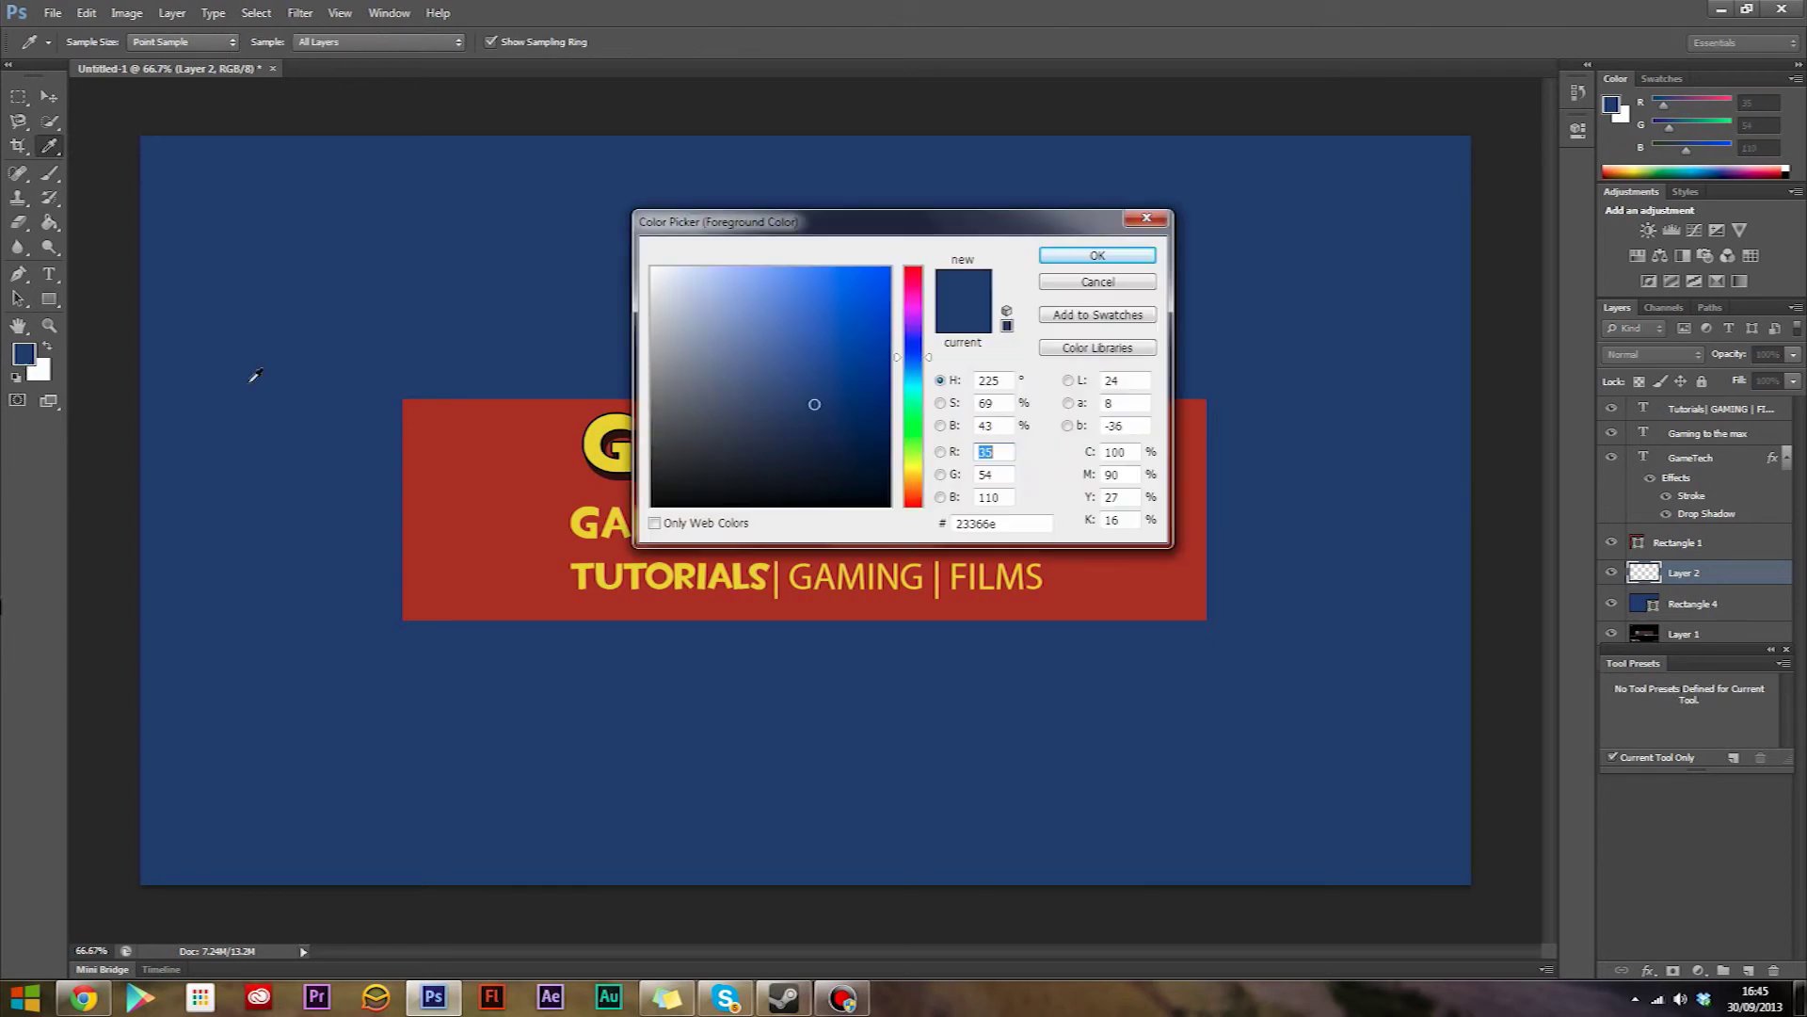
pyautogui.moveTo(1004, 226); pyautogui.dragTo(628, 404)
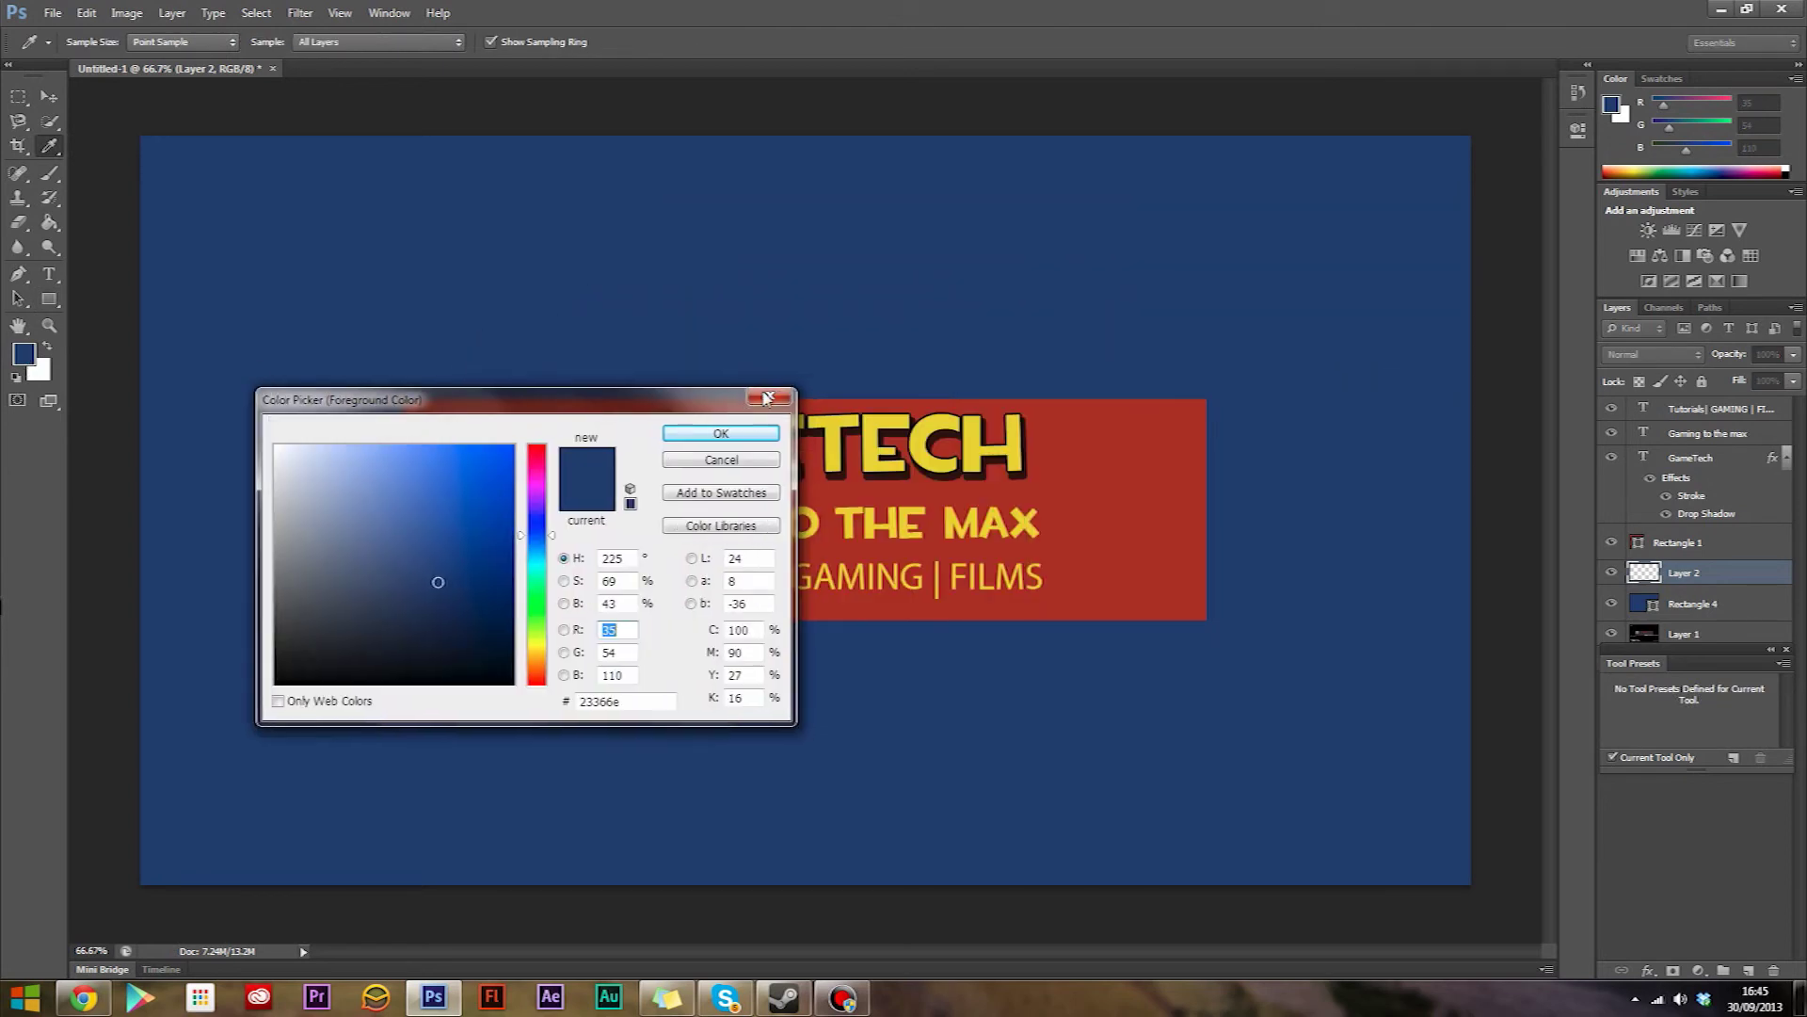
pyautogui.click(776, 397)
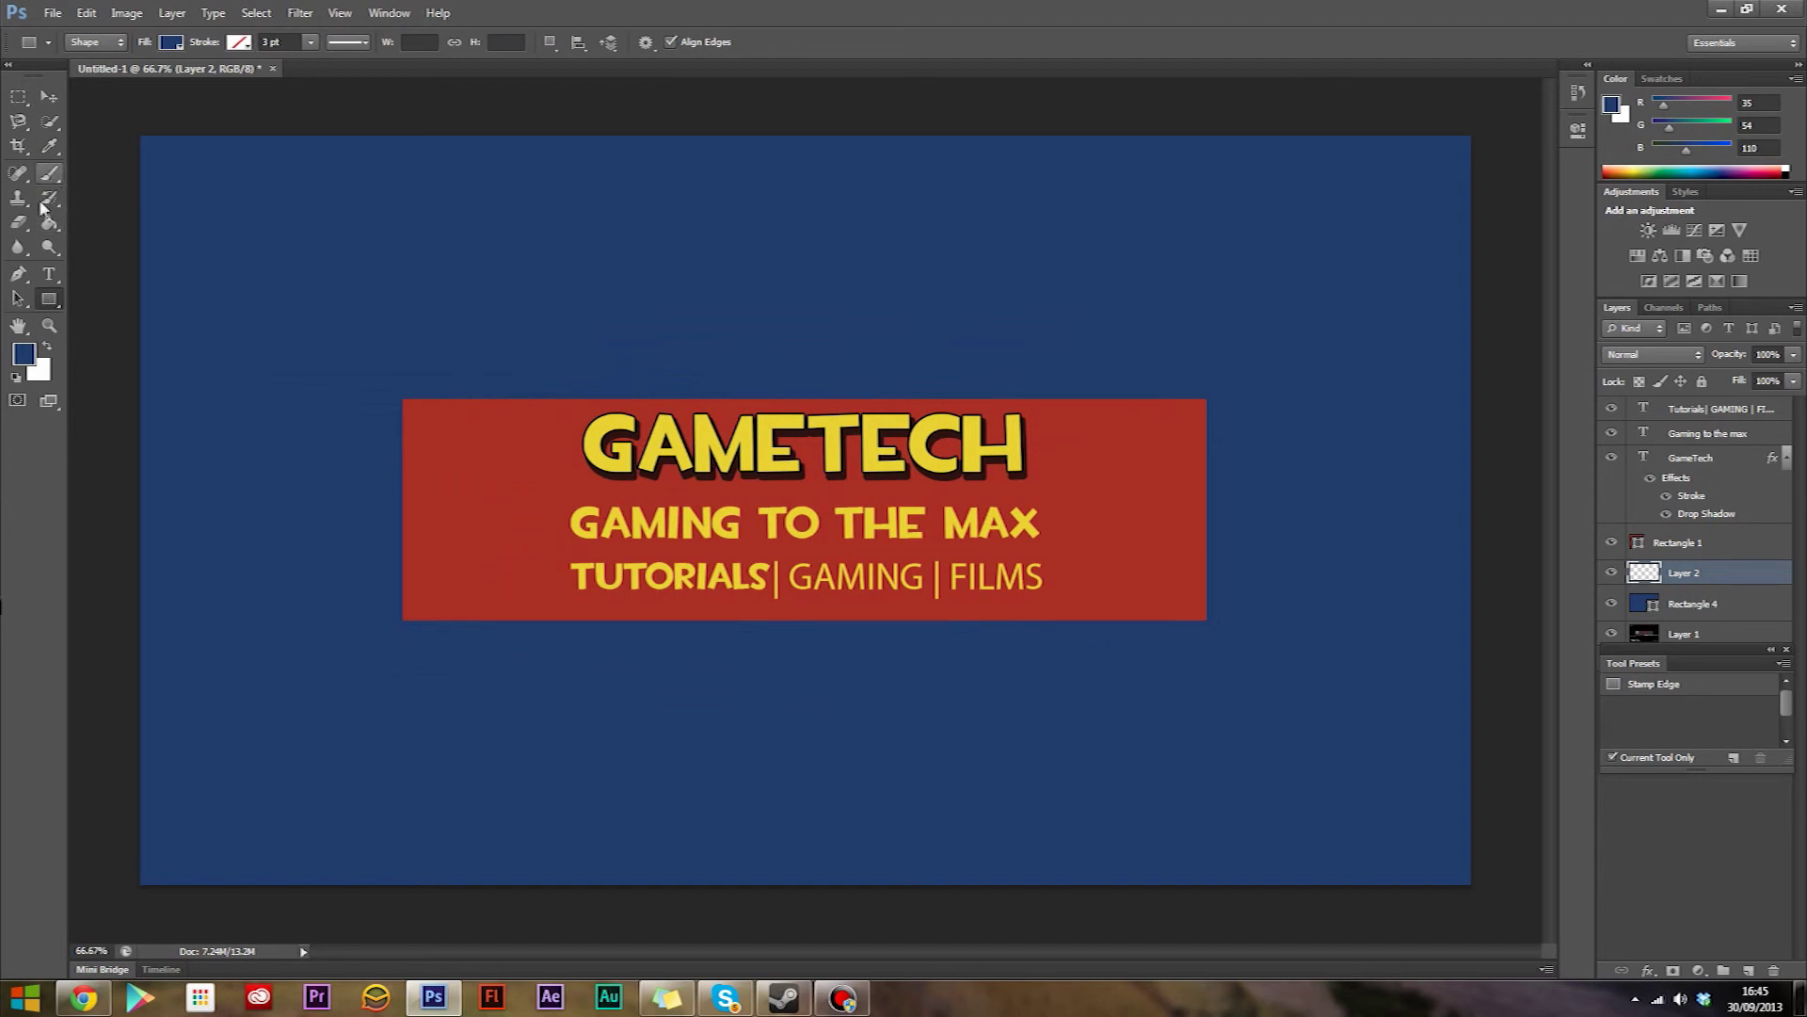
pyautogui.click(24, 354)
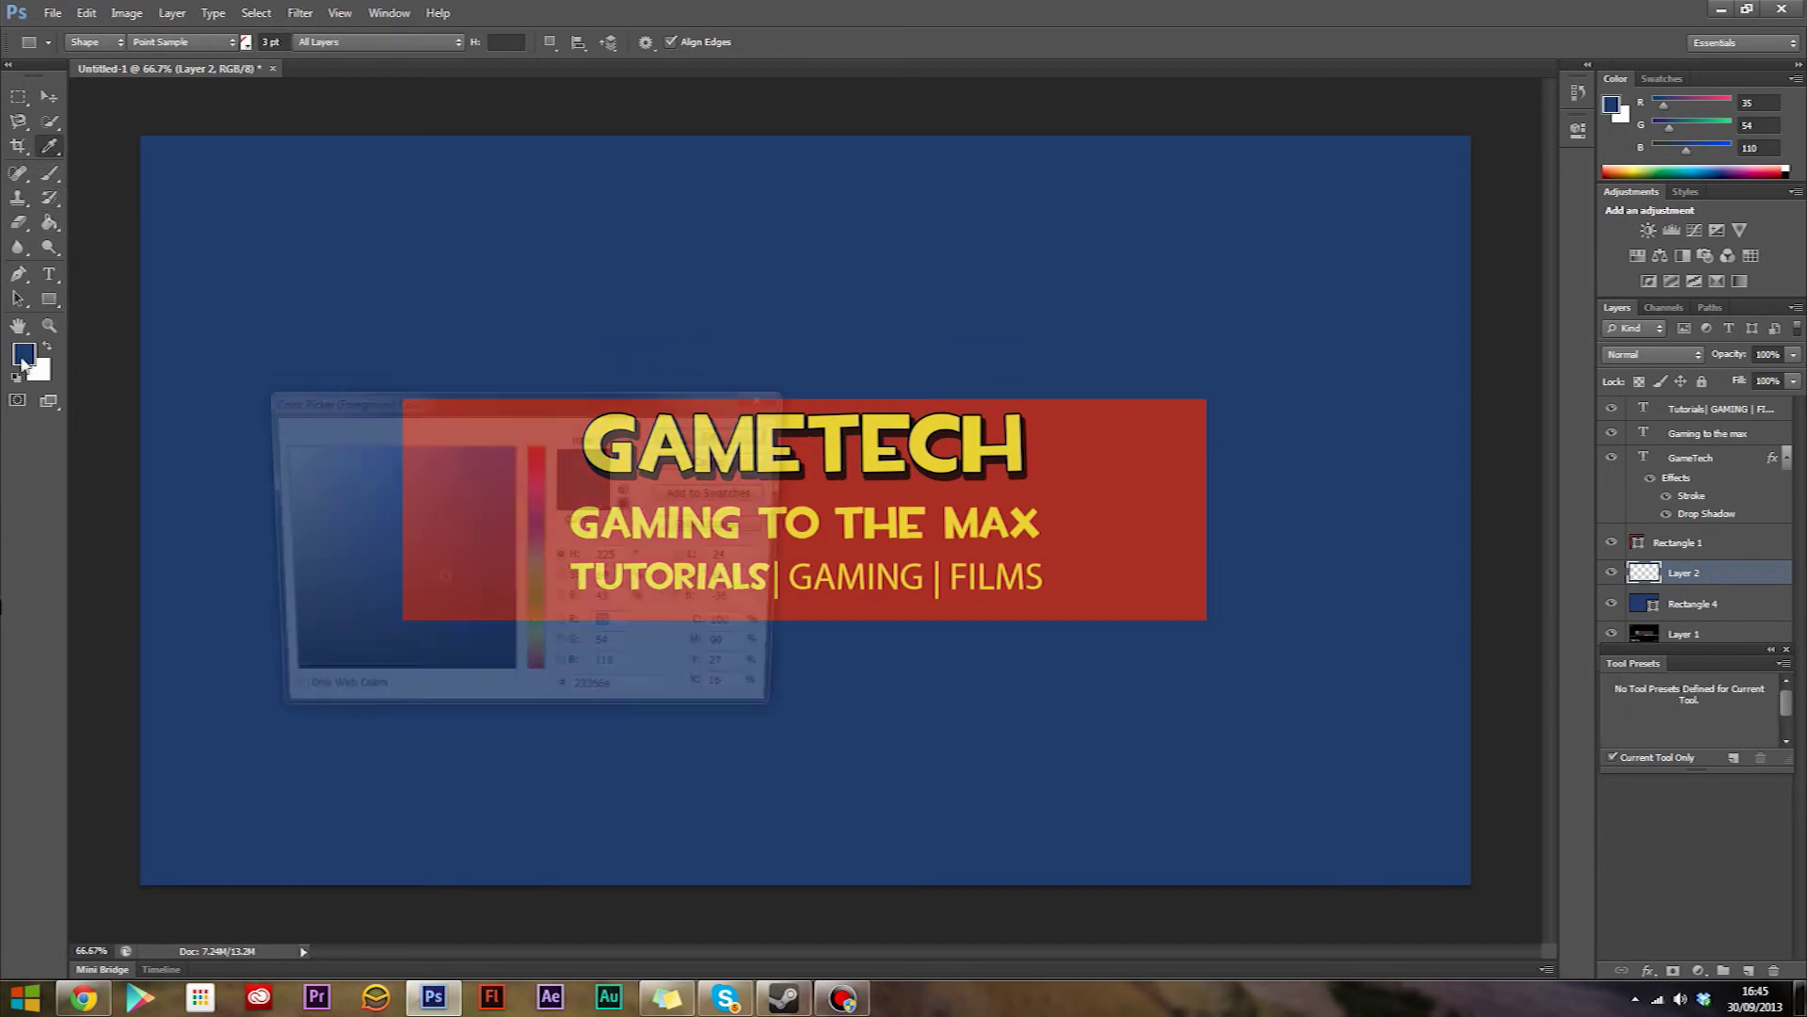
pyautogui.click(1092, 466)
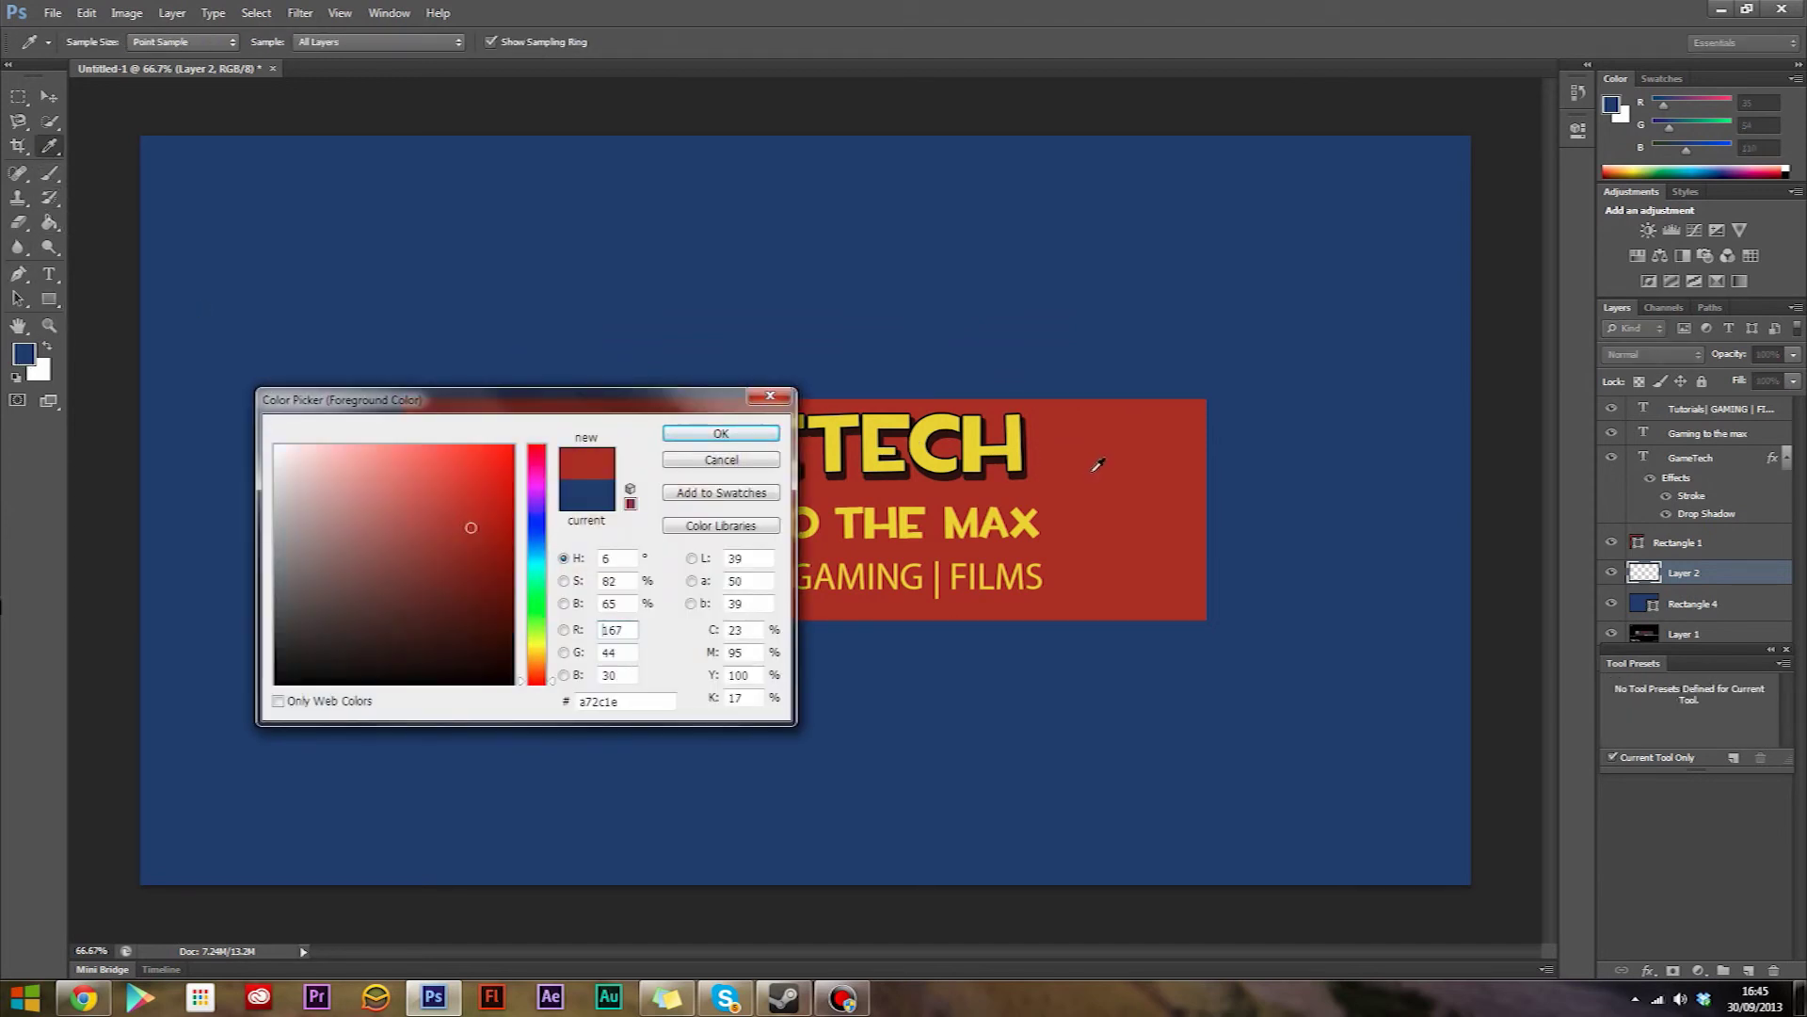
pyautogui.click(697, 434)
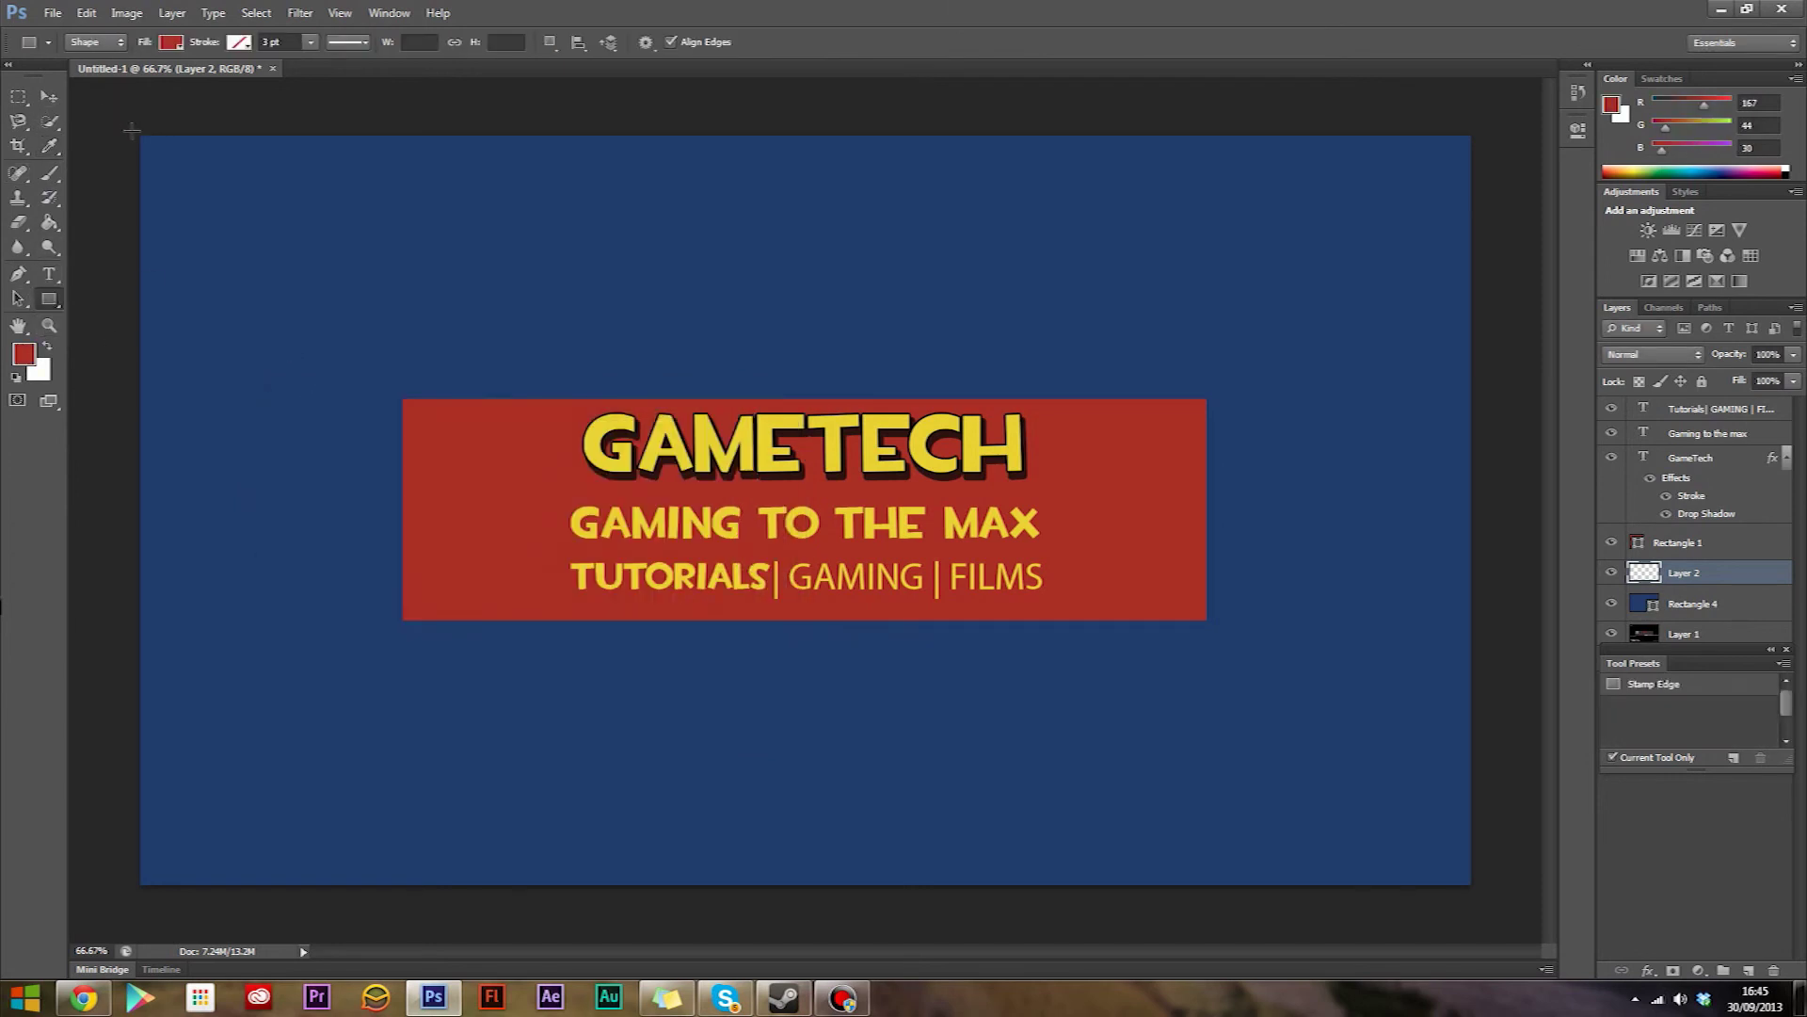
pyautogui.moveTo(130, 129); pyautogui.dragTo(1482, 890)
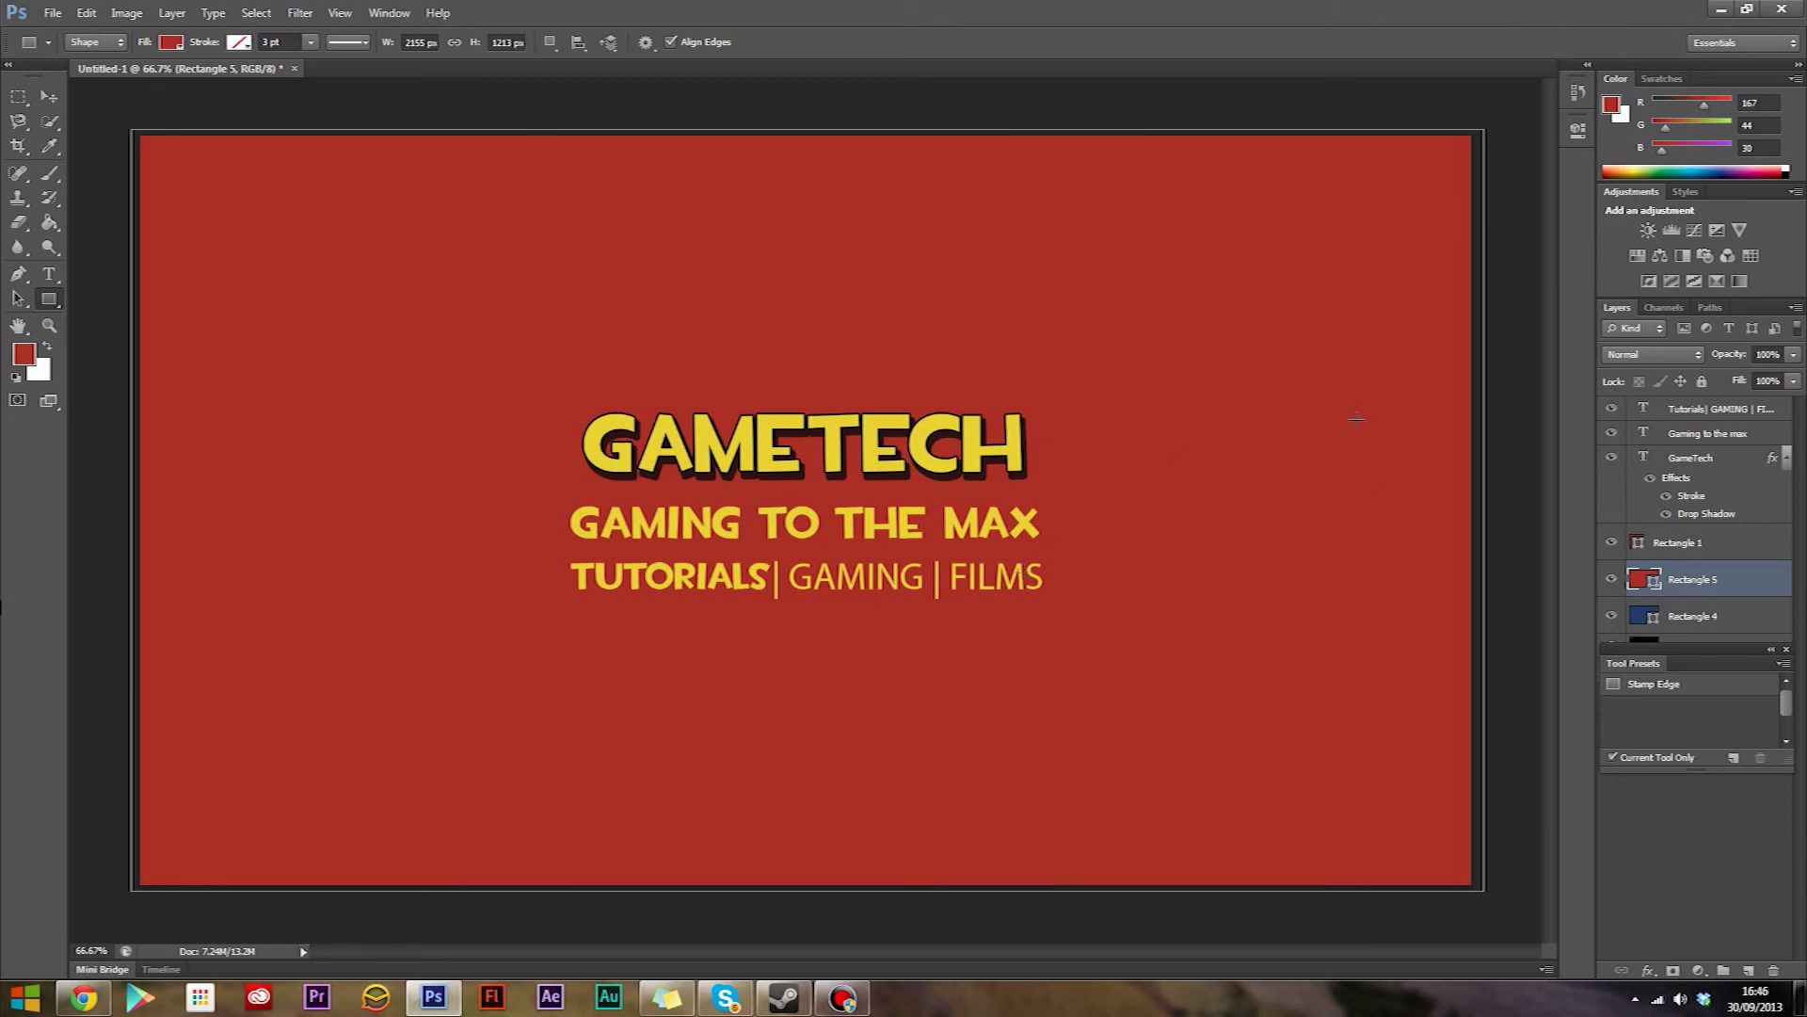
pyautogui.click(52, 13)
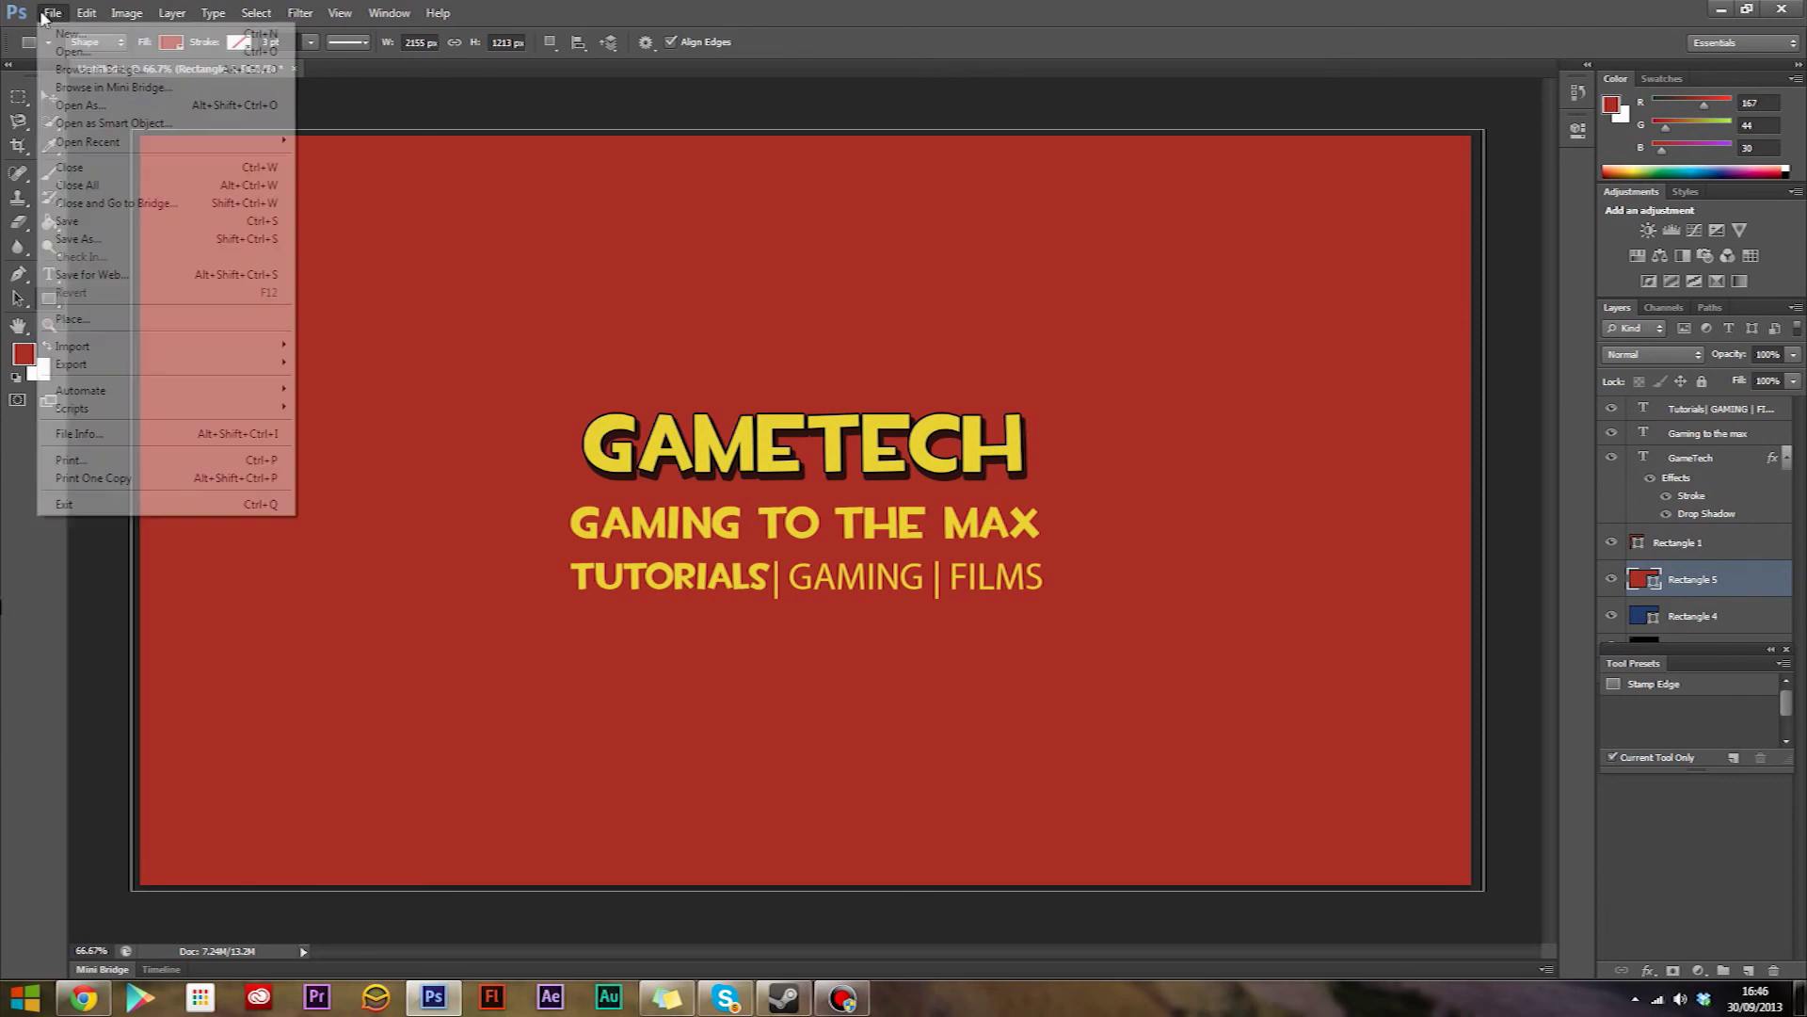
pyautogui.click(66, 242)
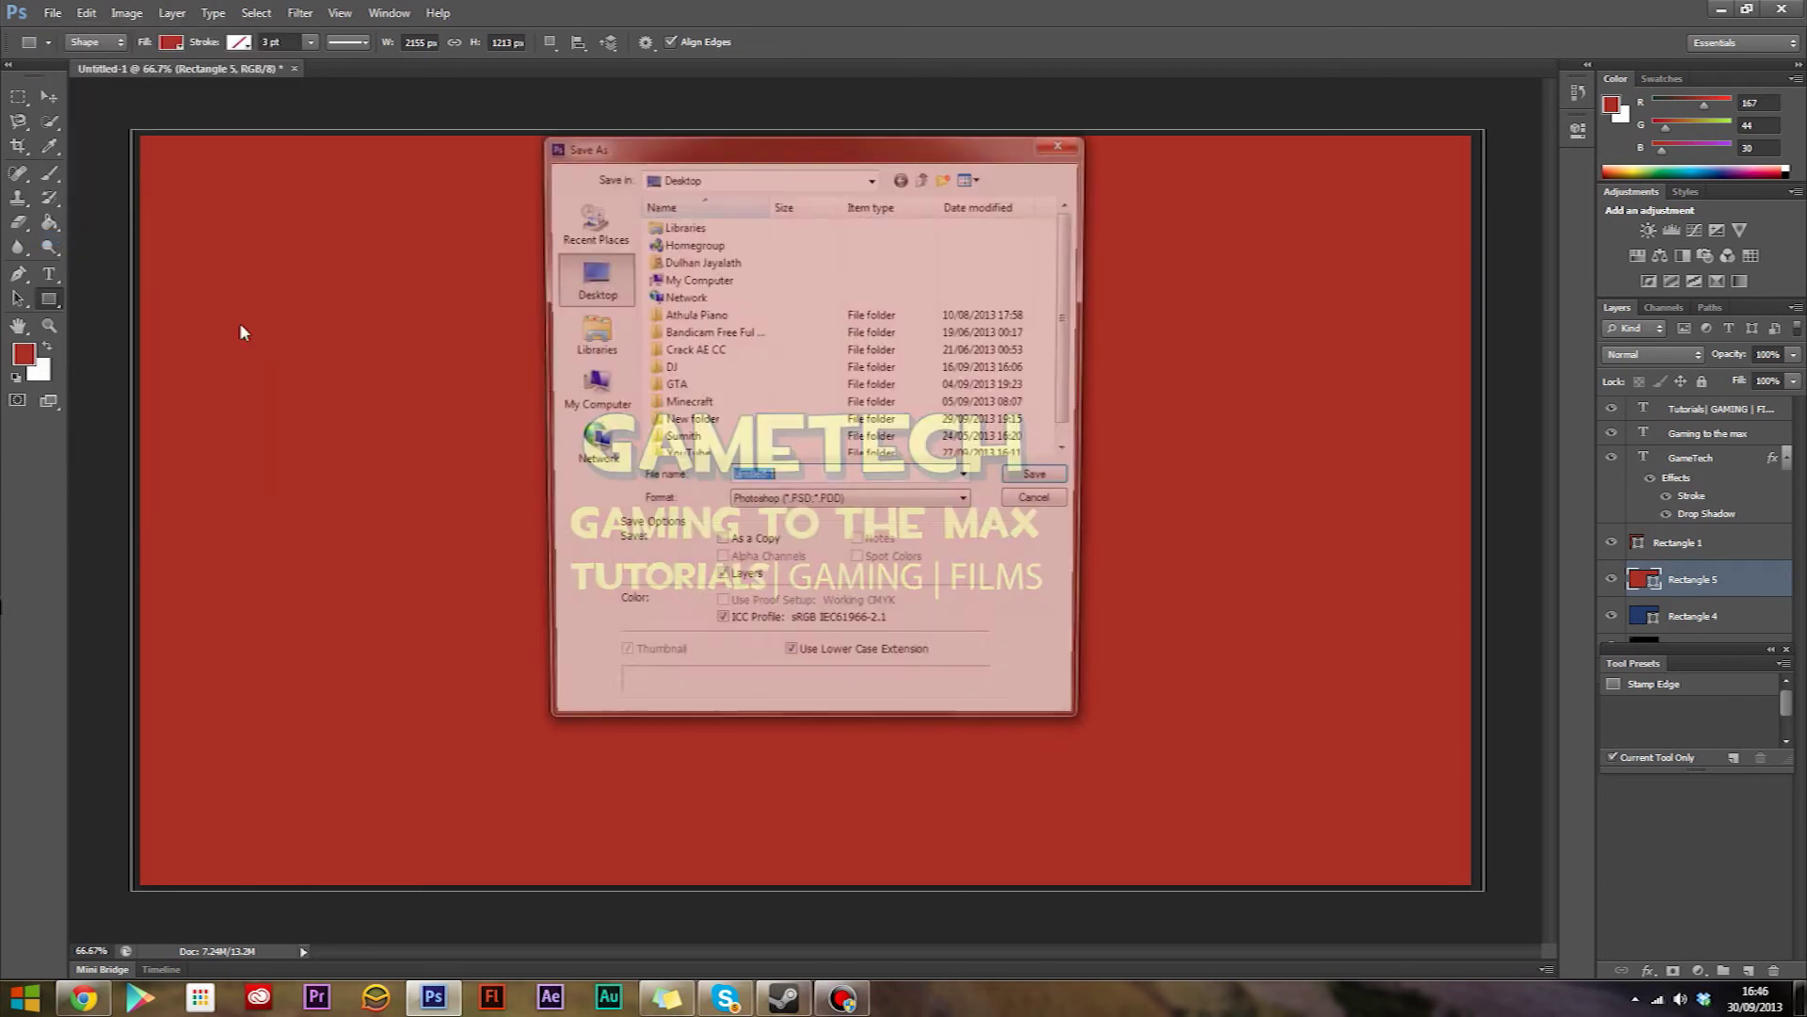
pyautogui.click(826, 504)
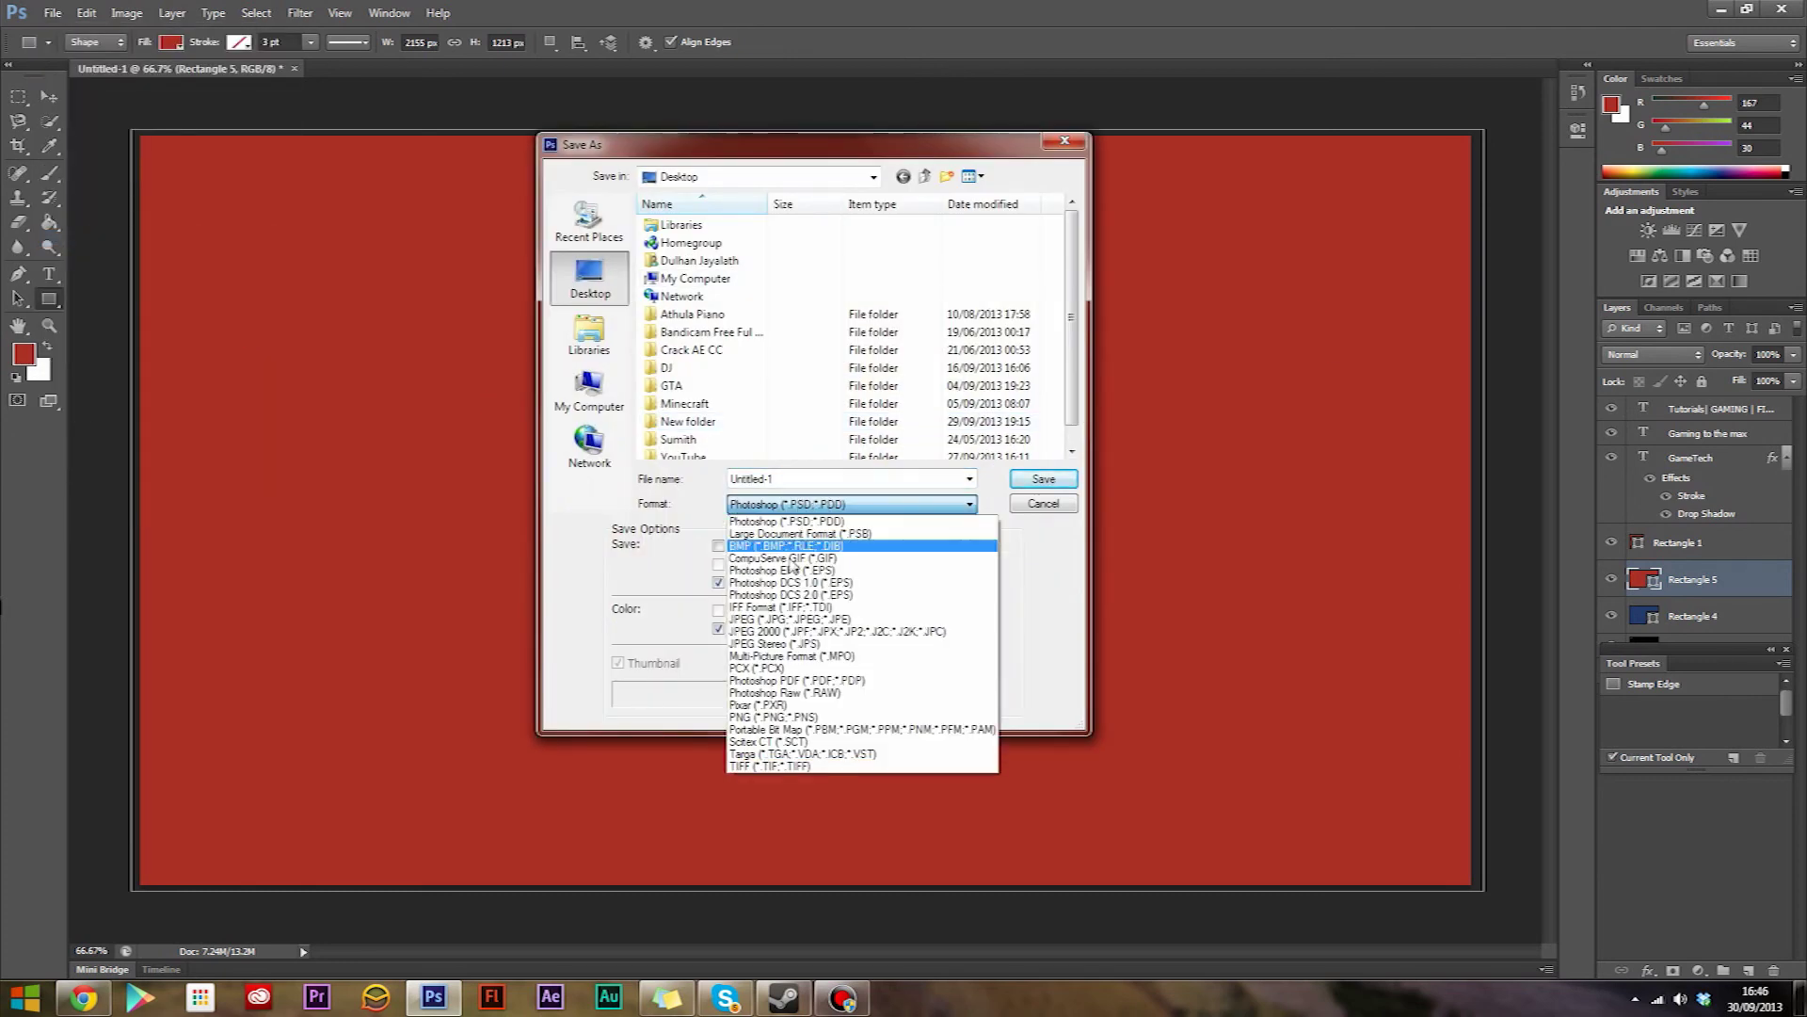
pyautogui.click(772, 619)
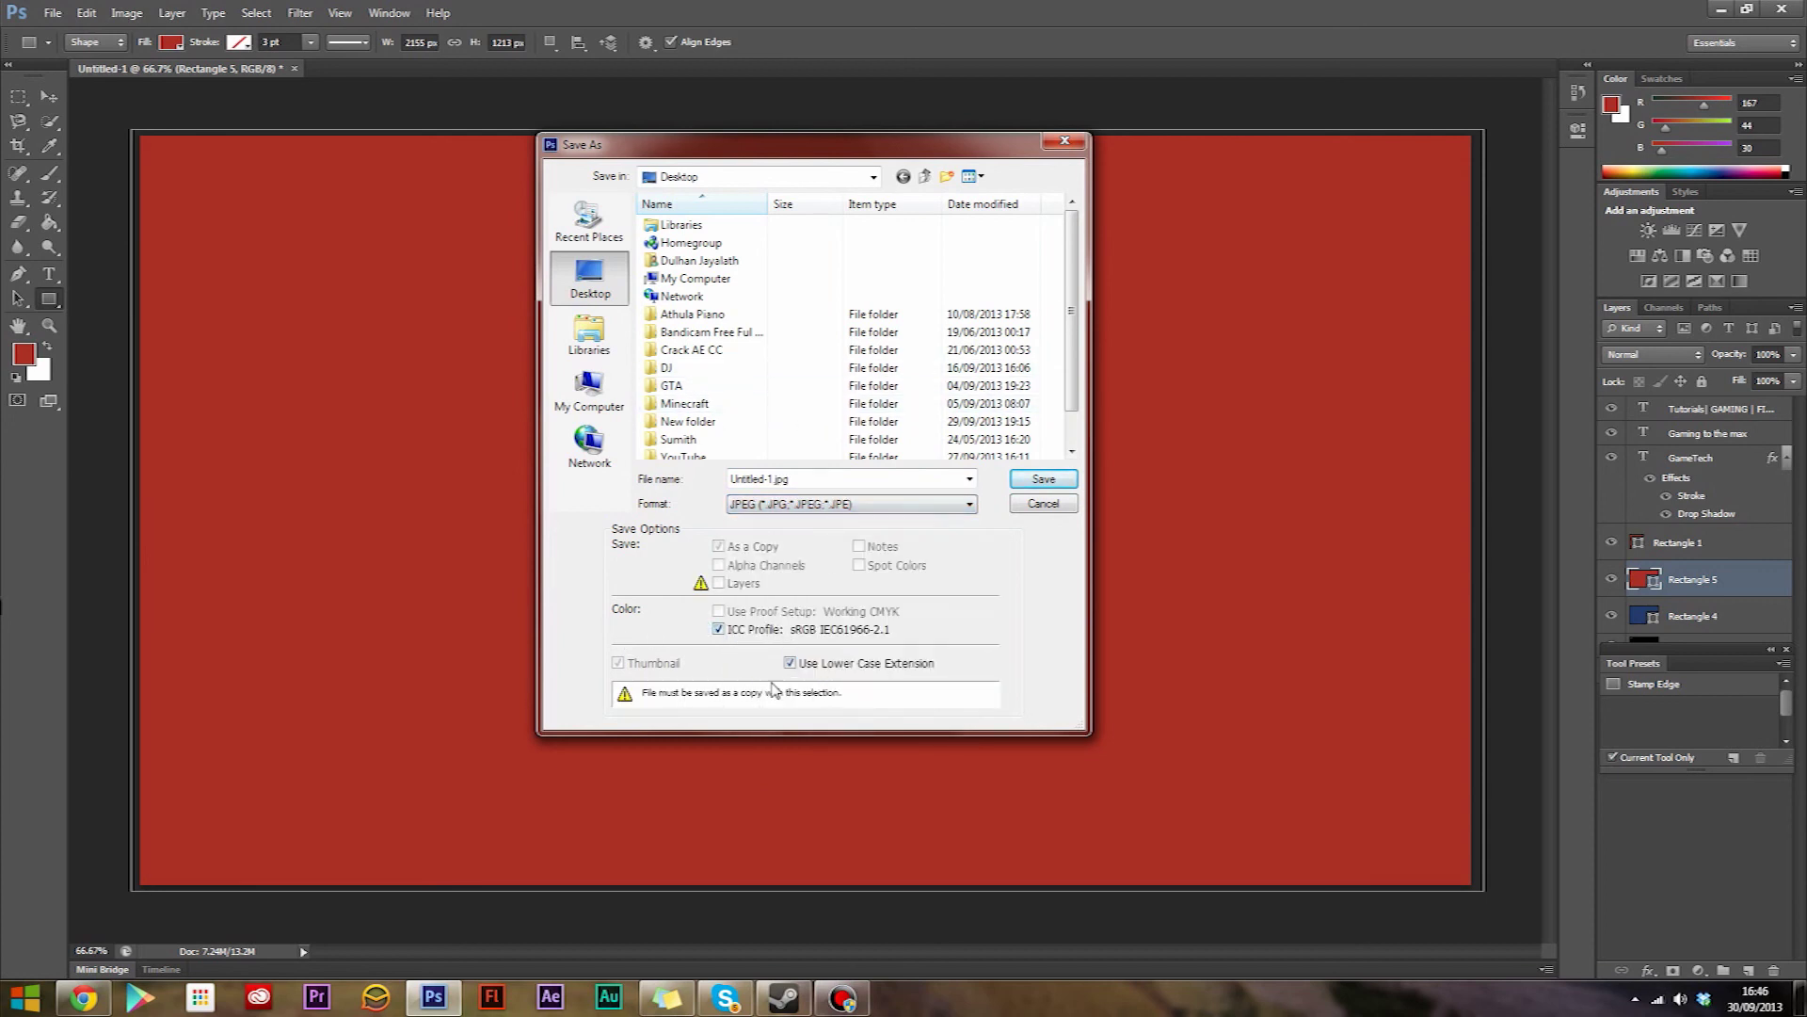
pyautogui.click(1043, 481)
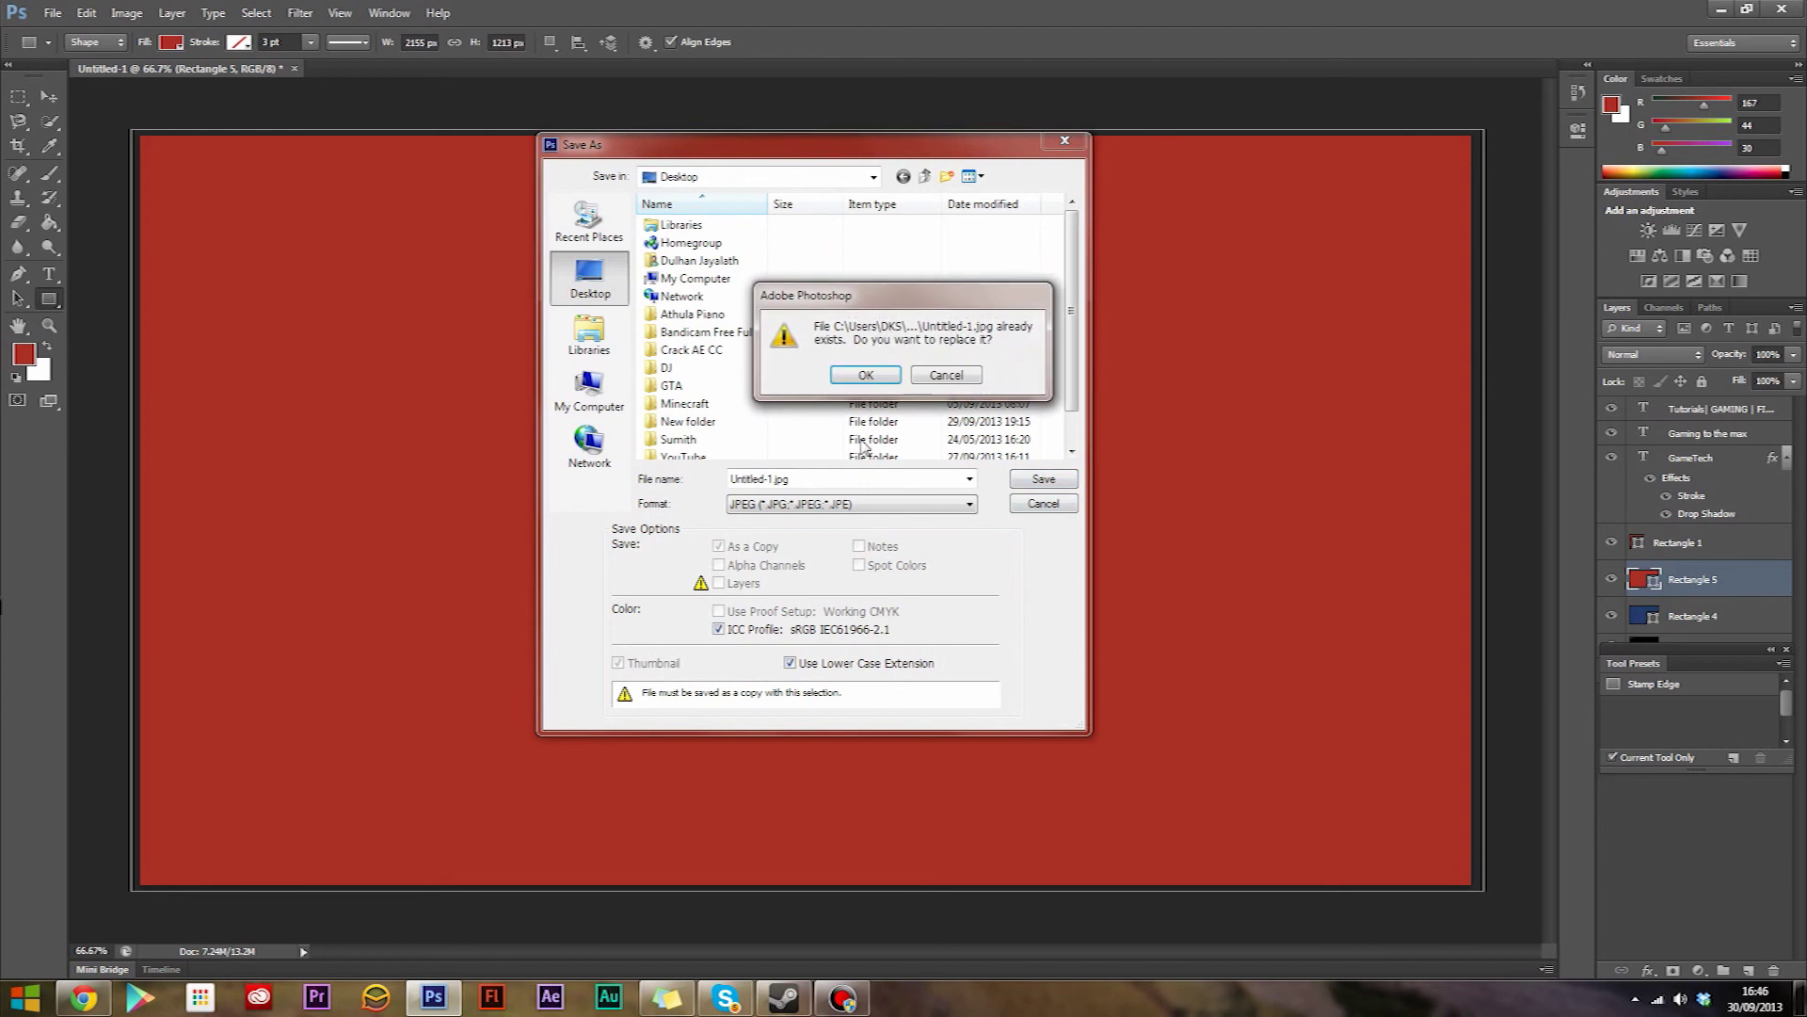
pyautogui.click(863, 377)
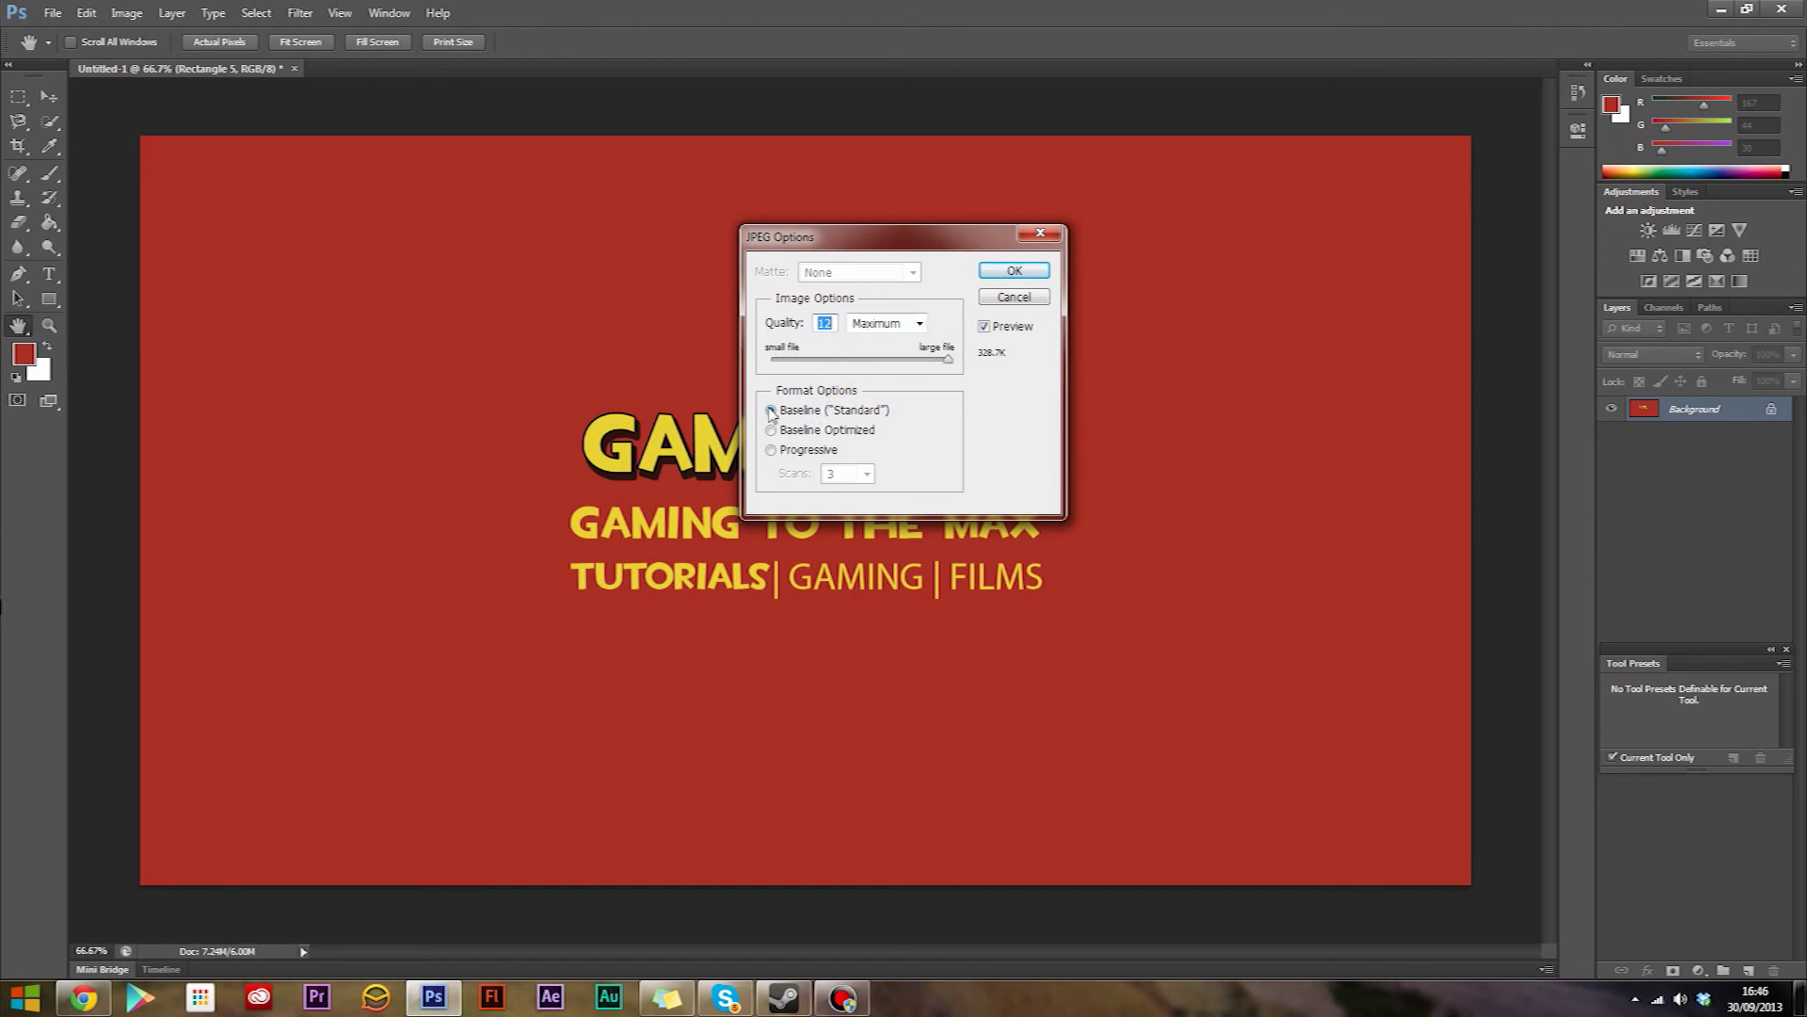
pyautogui.click(988, 275)
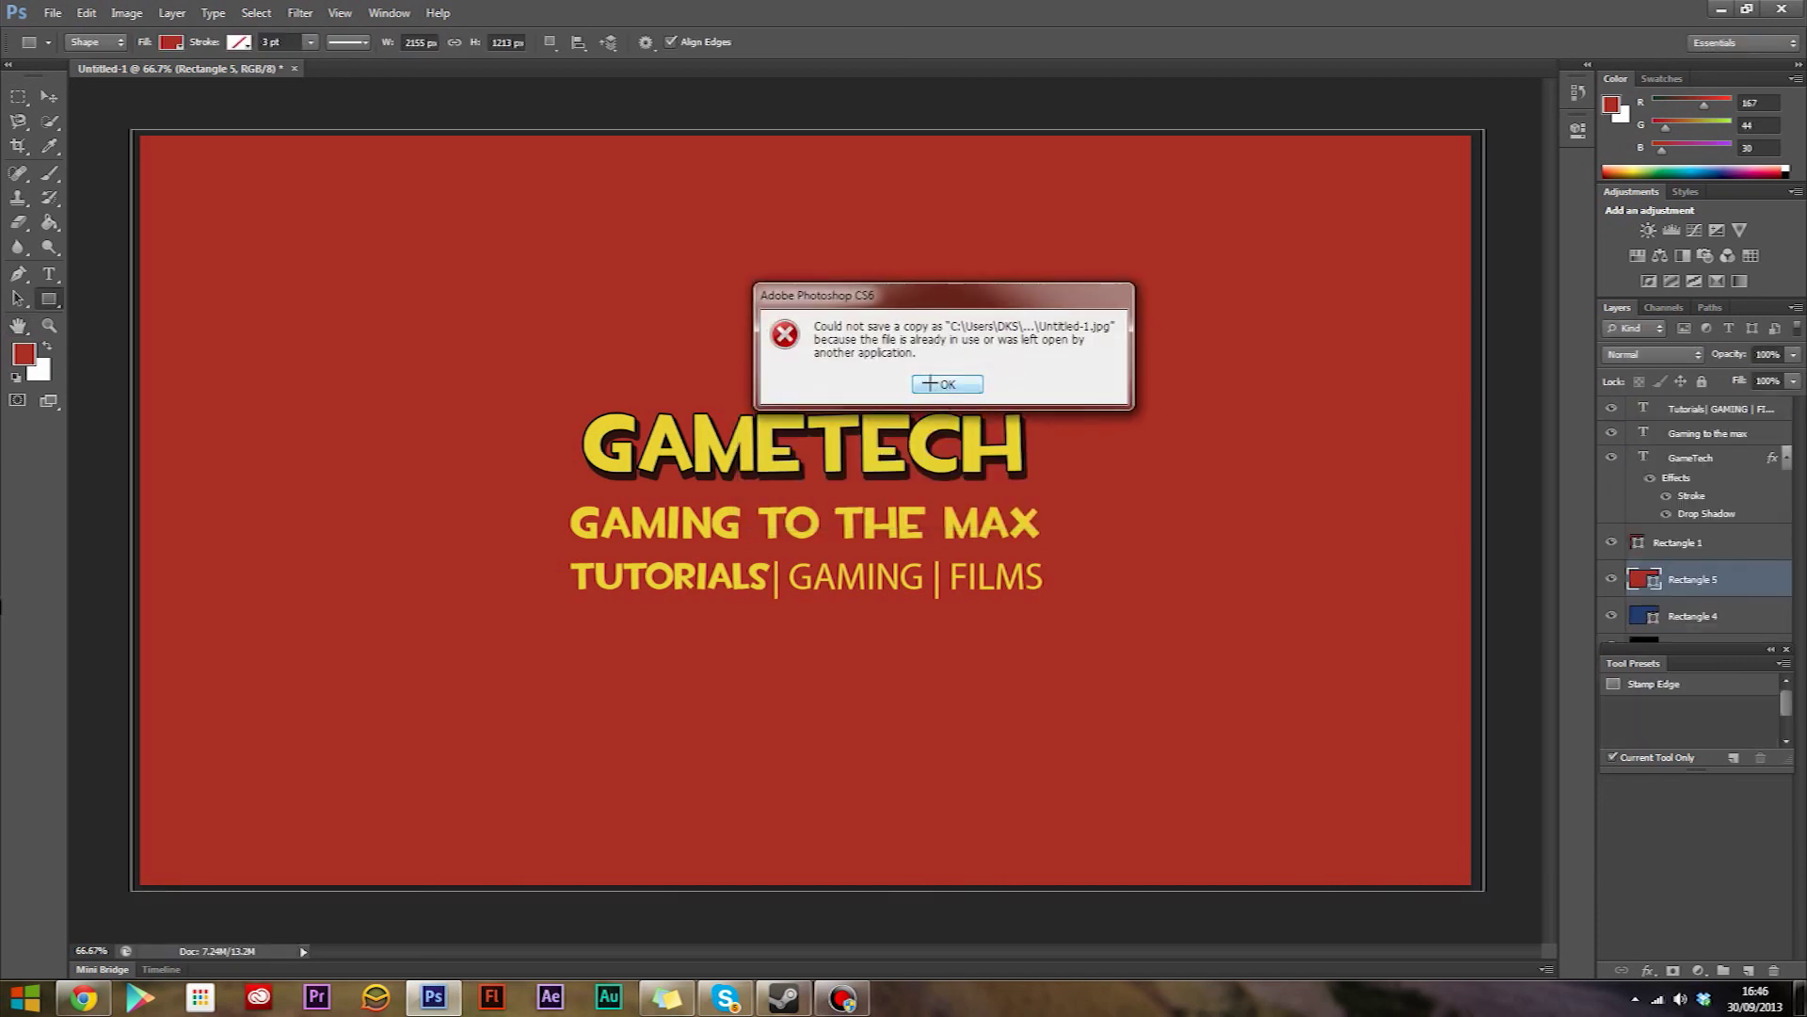
pyautogui.click(930, 383)
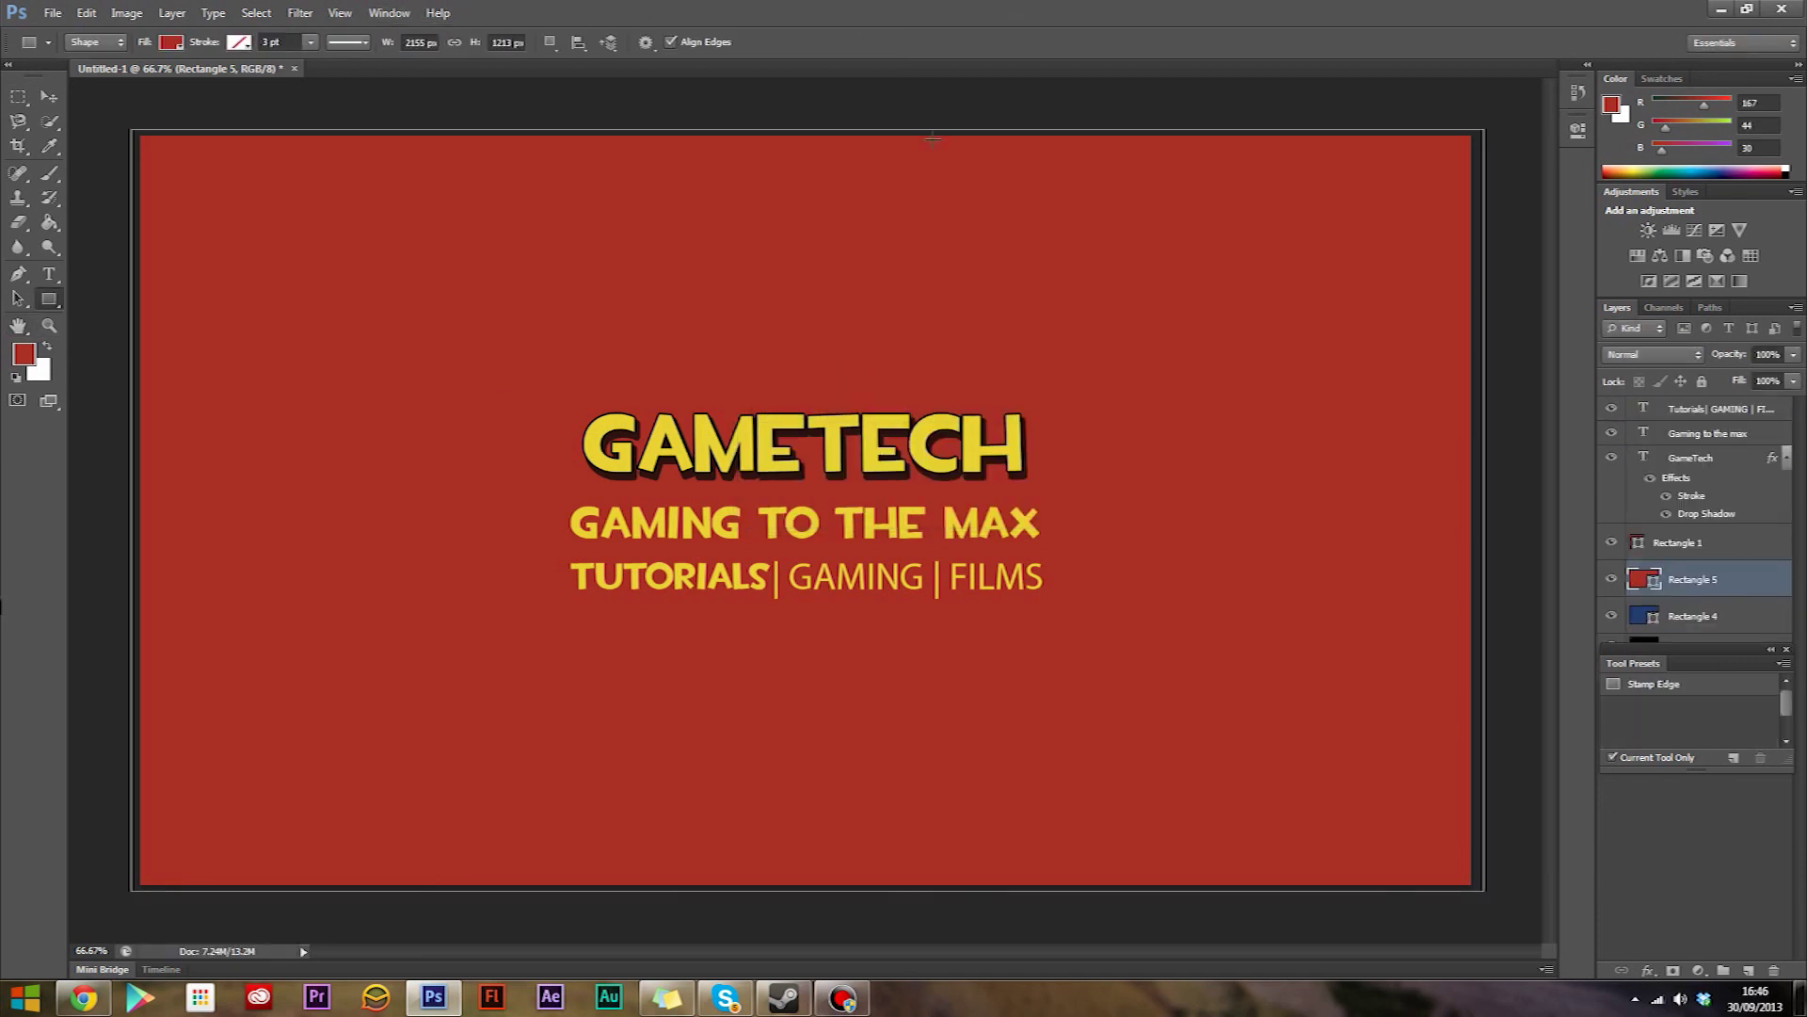